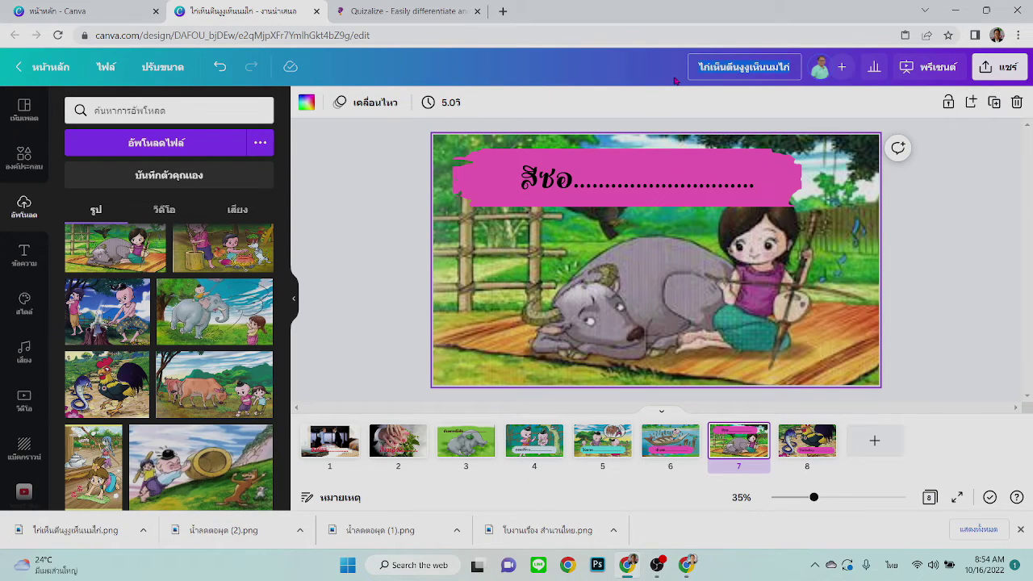
Rename the design as สีซอให้ควายฟัง.
{"action": "type", "text": "วร"}
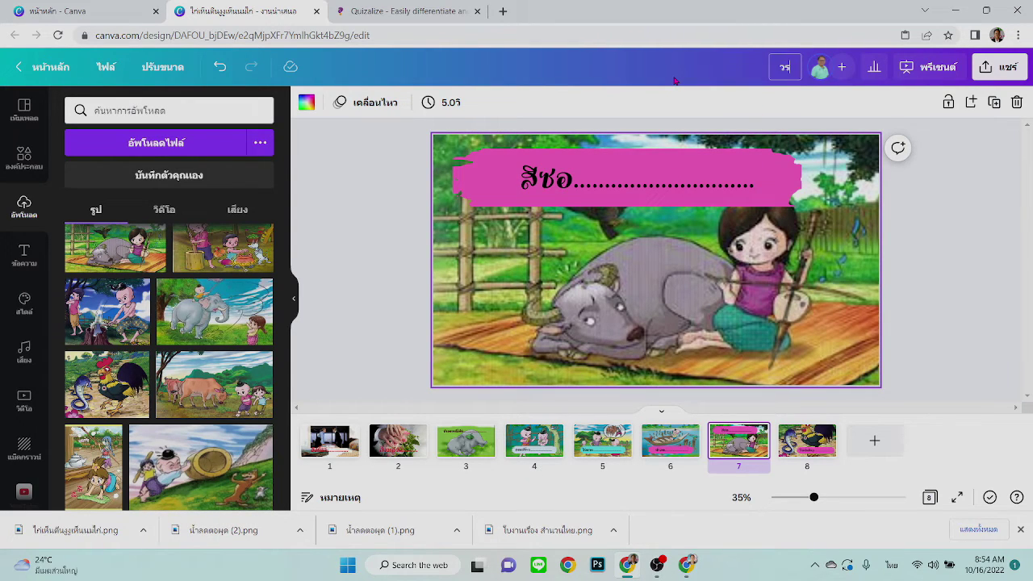
{"action": "key", "text": "BackSpace"}
{"action": "key", "text": "BackSpace"}
{"action": "type", "text": "สีซอให้ควายฟัง"}
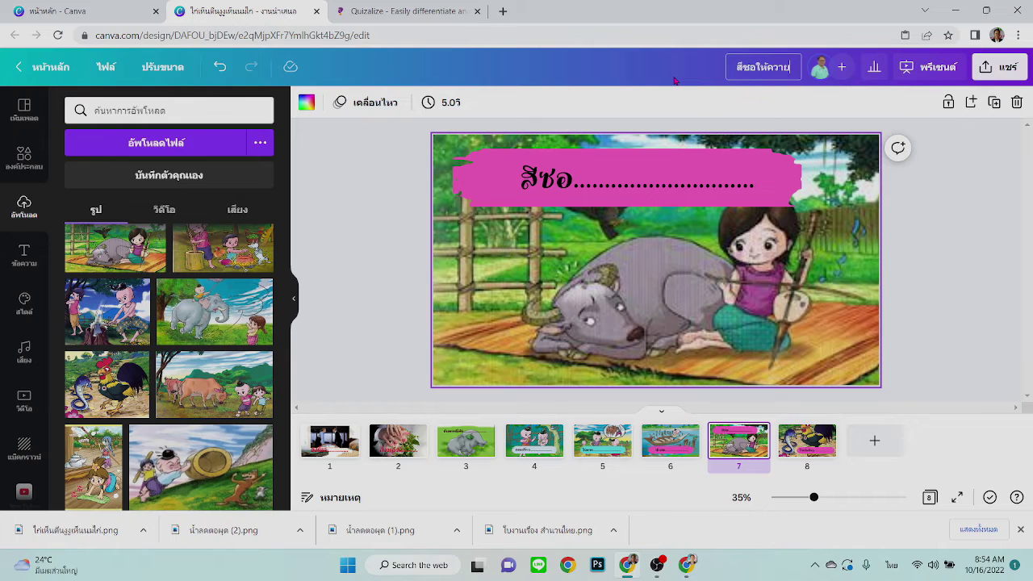
Download only page 7 of the design as a PNG, leaving page 8 out of the page selection.
{"action": "left_click", "coordinate": [1003, 67]}
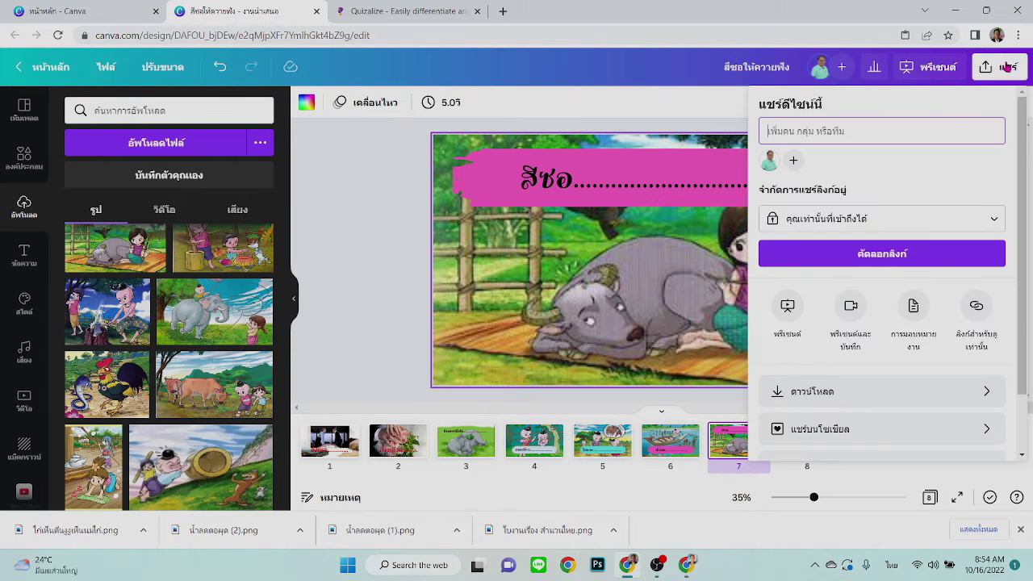
{"action": "left_click", "coordinate": [819, 401]}
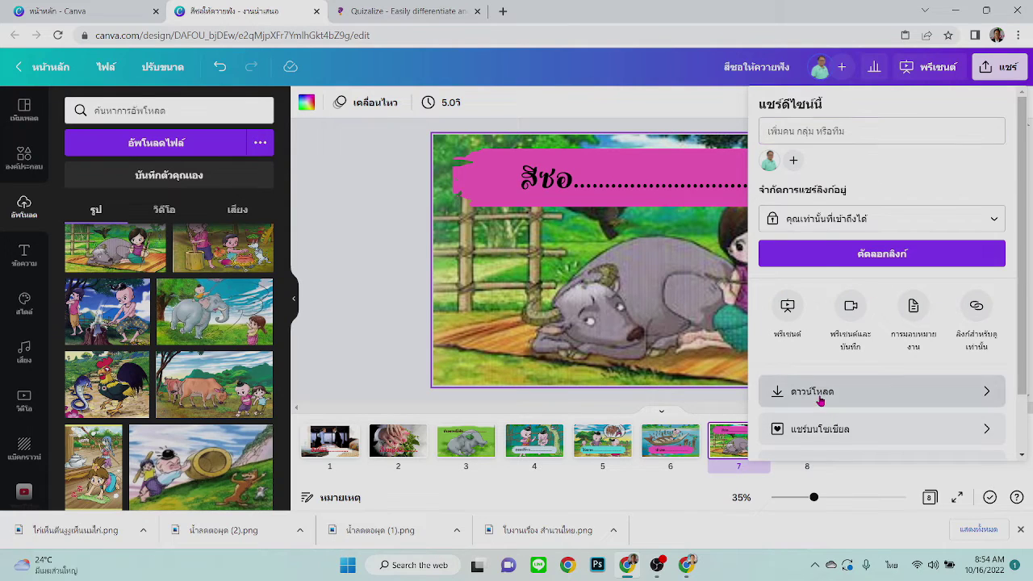
{"action": "left_click", "coordinate": [820, 395]}
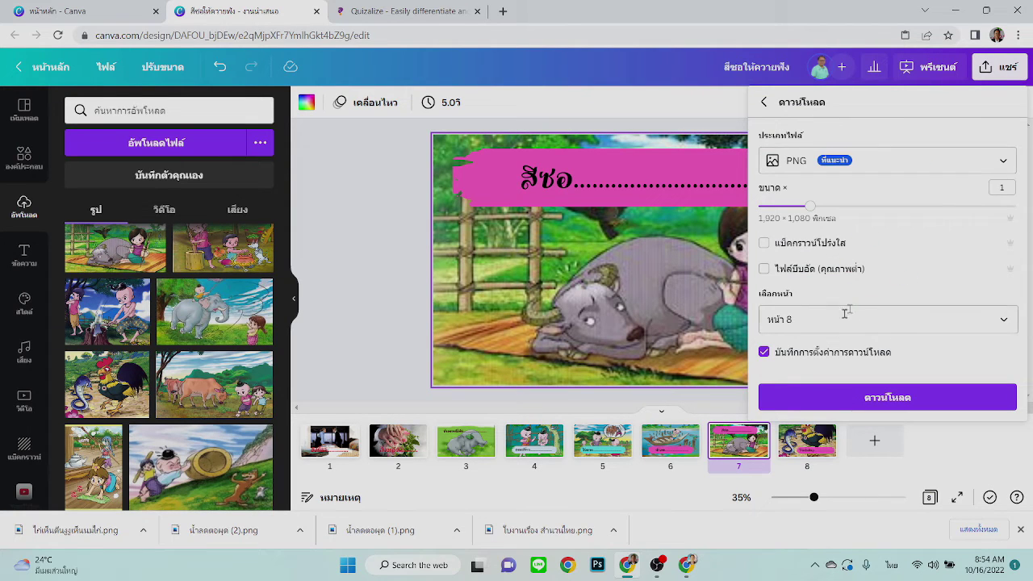
{"action": "left_click", "coordinate": [1008, 323]}
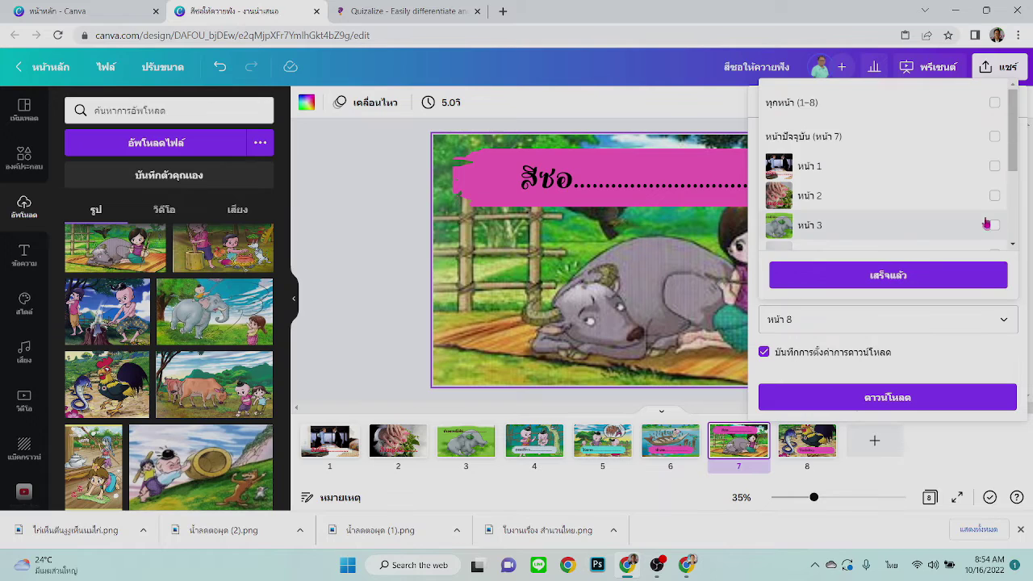
{"action": "scroll", "coordinate": [985, 223], "scroll_direction": "down", "scroll_amount": 3}
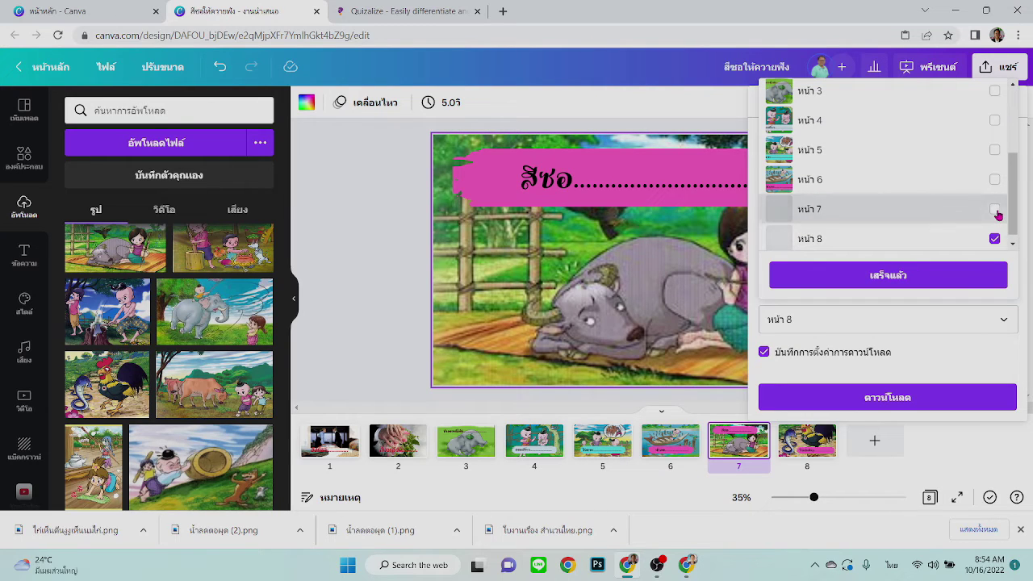
{"action": "left_click", "coordinate": [994, 210]}
{"action": "left_click", "coordinate": [994, 239]}
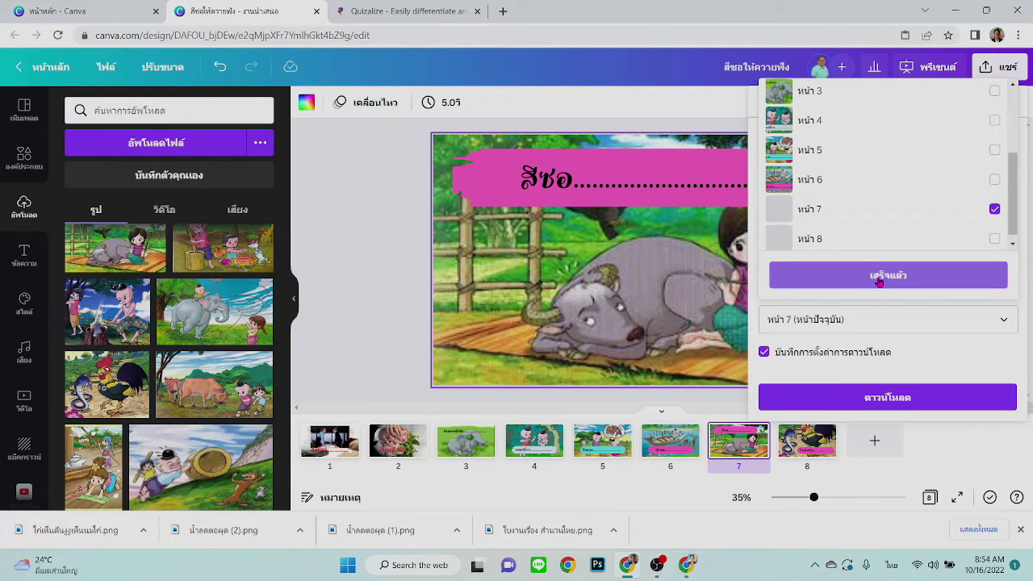
{"action": "left_click", "coordinate": [879, 279]}
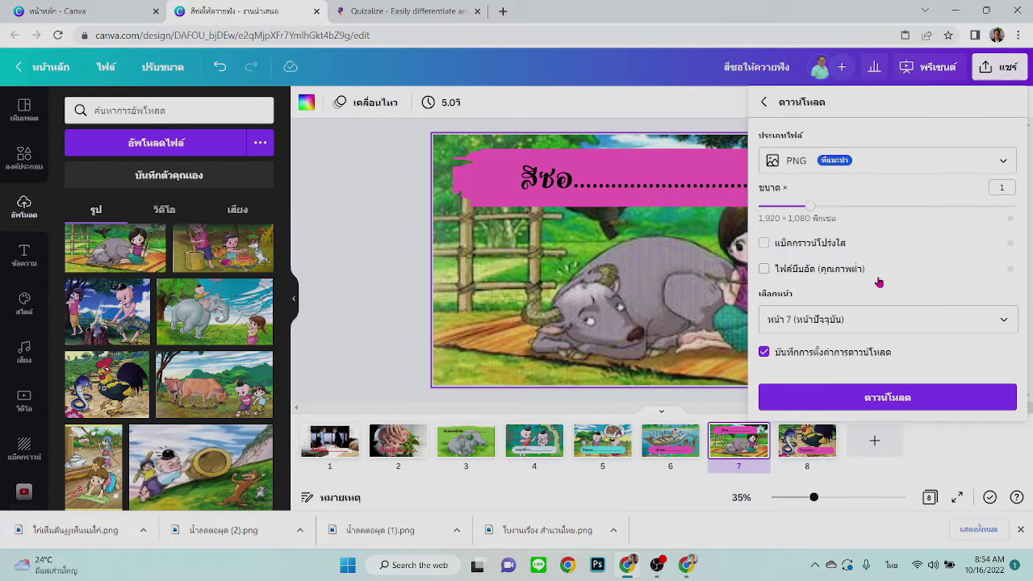
{"action": "left_click", "coordinate": [884, 406]}
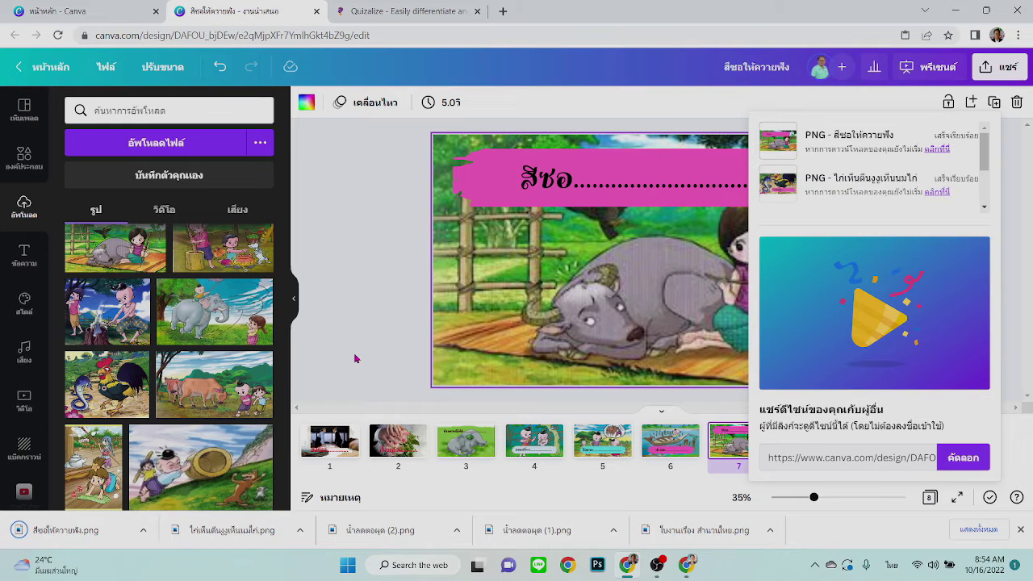
{"action": "left_click", "coordinate": [395, 248]}
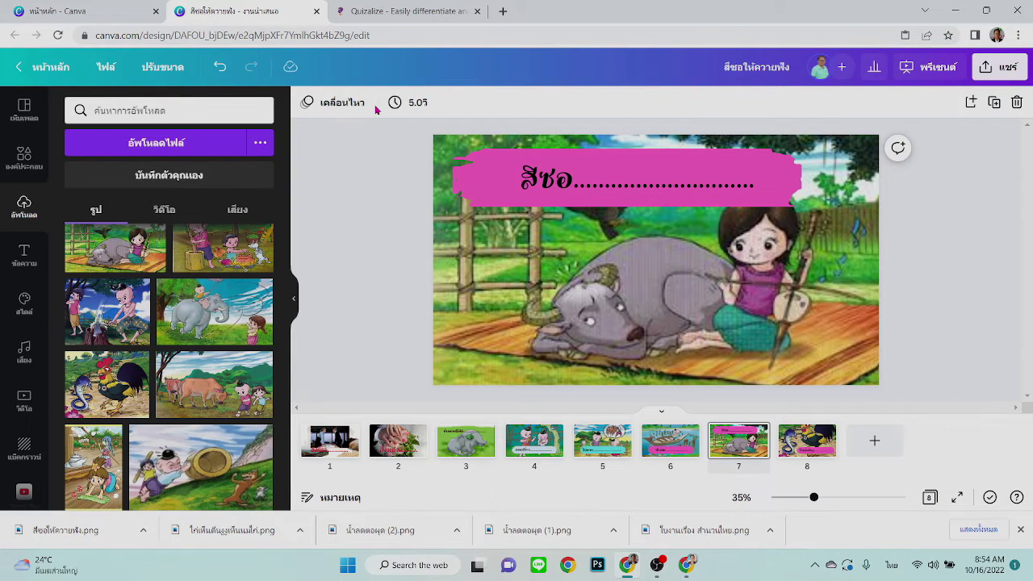
Switch to the Botnoi Voice text-to-speech page and place the cursor in its text area.
{"action": "left_click", "coordinate": [628, 570]}
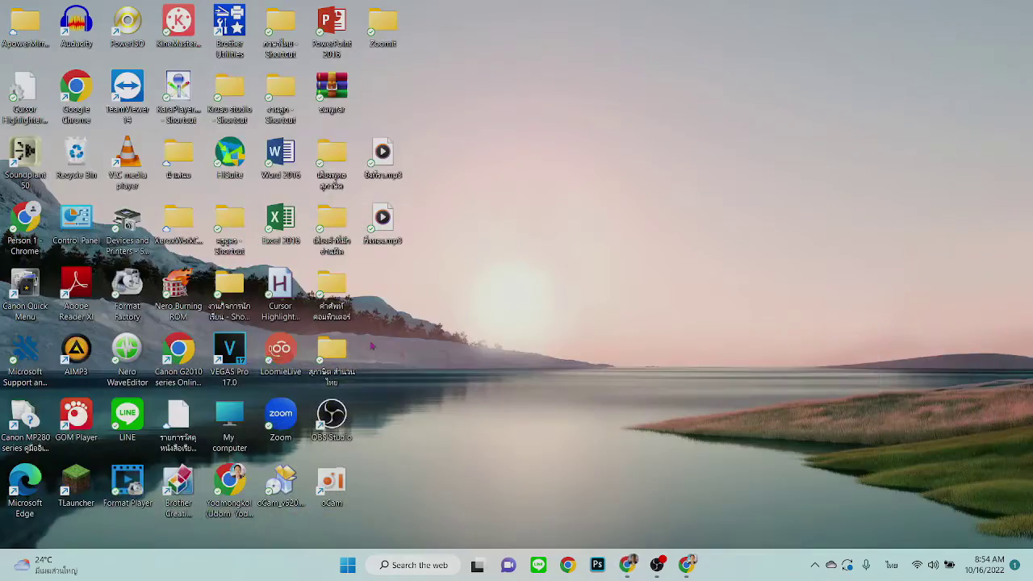
{"action": "left_click", "coordinate": [626, 463]}
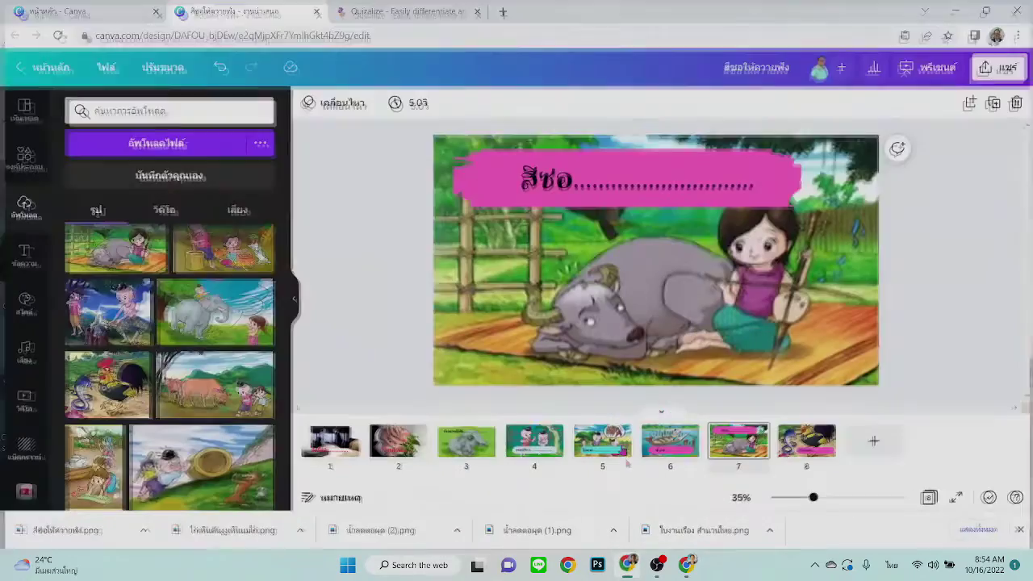
{"action": "left_click", "coordinate": [685, 571]}
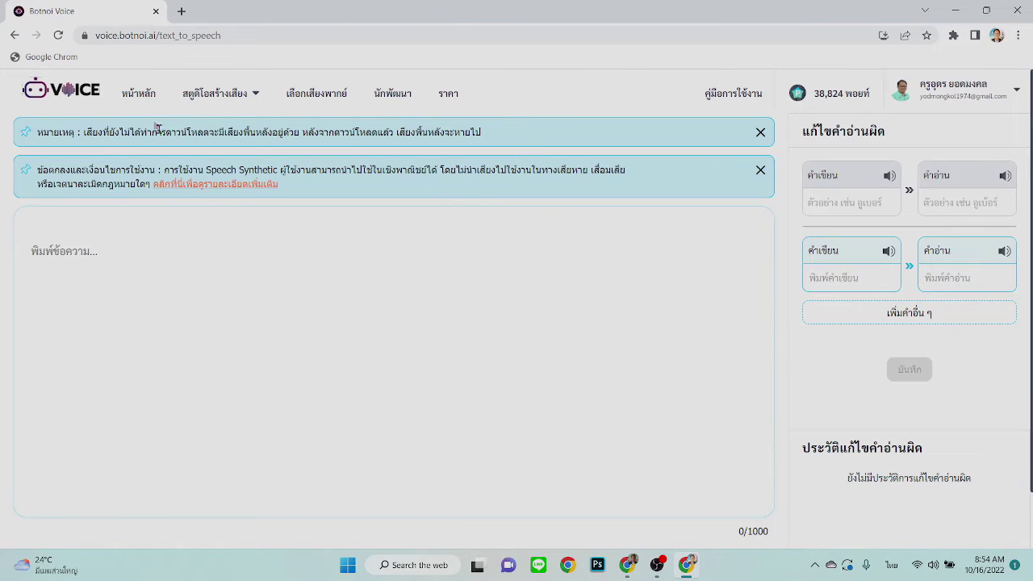
{"action": "left_click", "coordinate": [147, 280]}
Minimise the open windows and move the two MP3 files on the desktop up one slot each.
{"action": "left_click", "coordinate": [957, 11]}
{"action": "left_click", "coordinate": [957, 10]}
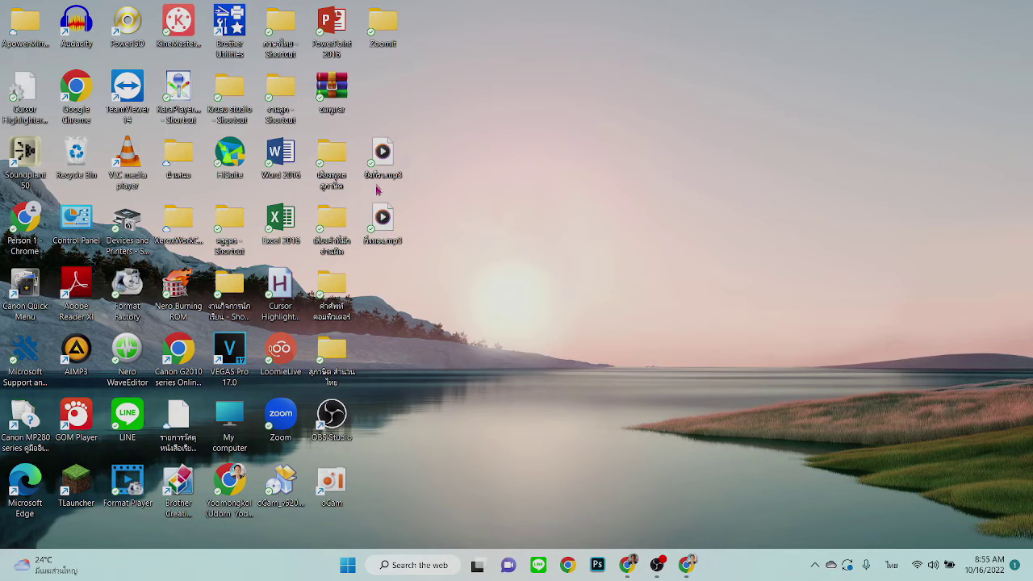
{"action": "left_click_drag", "start_coordinate": [384, 160], "coordinate": [384, 89]}
{"action": "left_click_drag", "start_coordinate": [385, 222], "coordinate": [384, 156]}
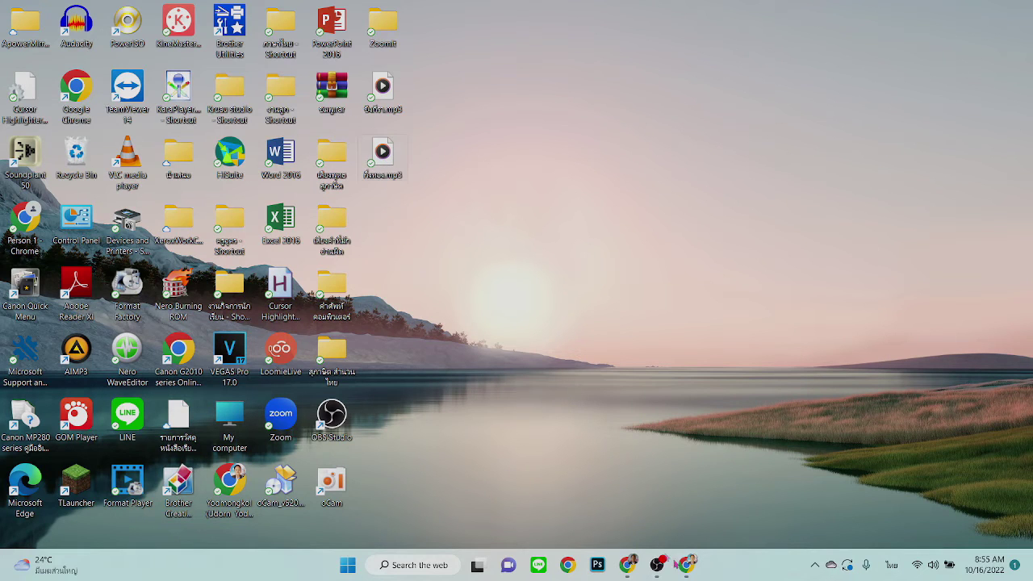
Return to the Canva design and view pages 1, 2 and 3 to read their phrases.
{"action": "mouse_move", "coordinate": [685, 568]}
{"action": "left_click", "coordinate": [685, 494]}
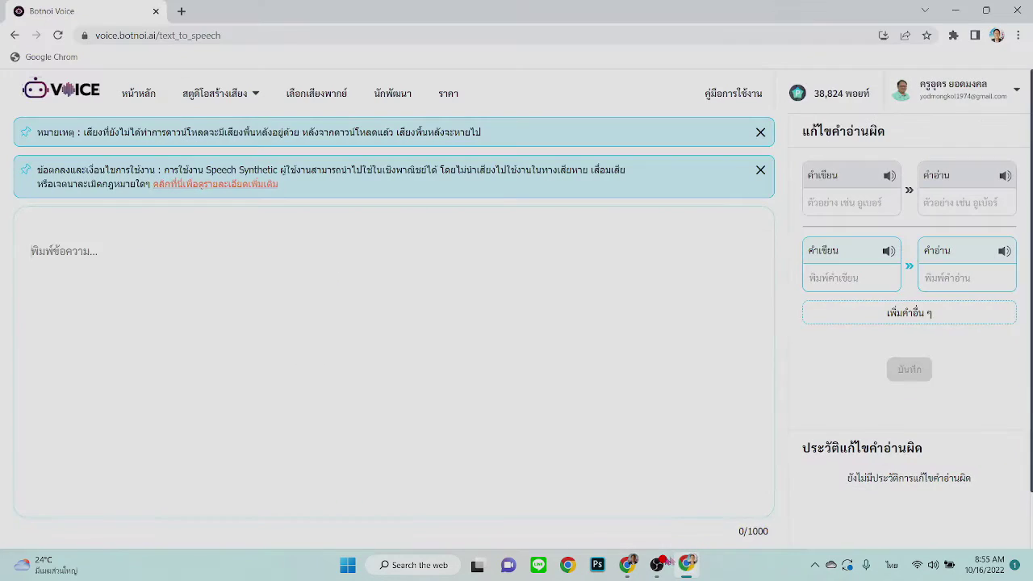
{"action": "mouse_move", "coordinate": [626, 571]}
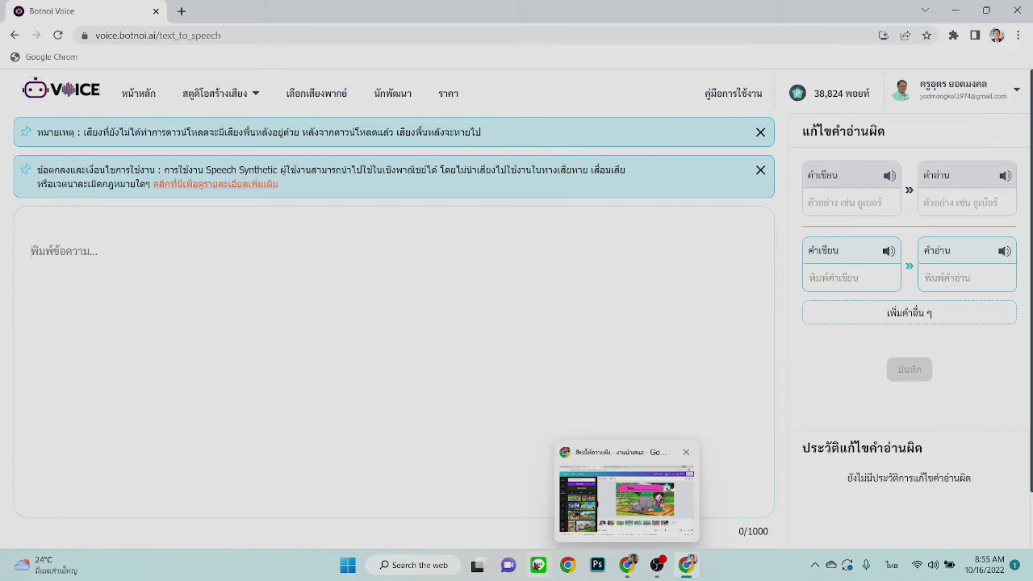
{"action": "left_click", "coordinate": [626, 568]}
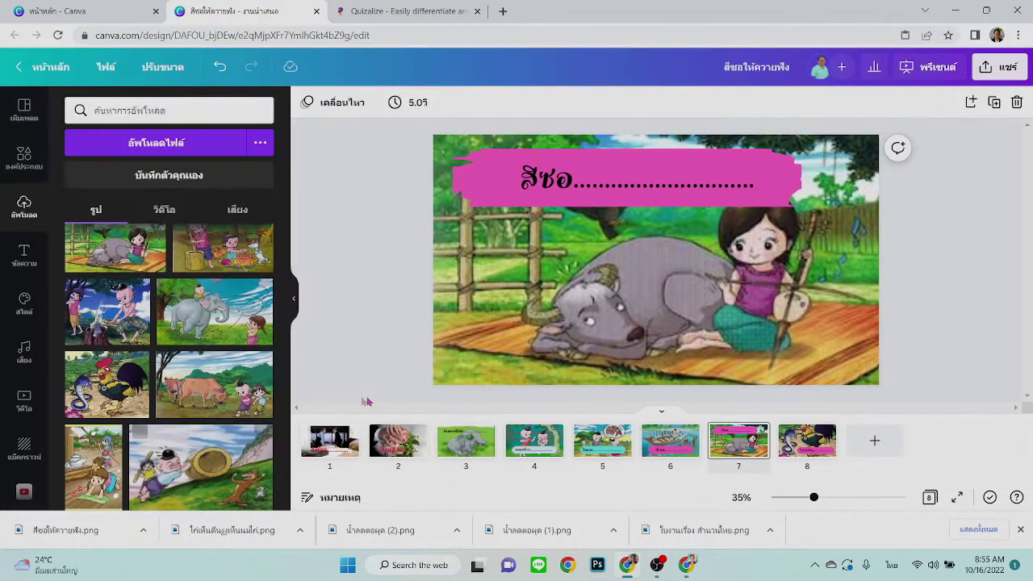
{"action": "left_click", "coordinate": [329, 440]}
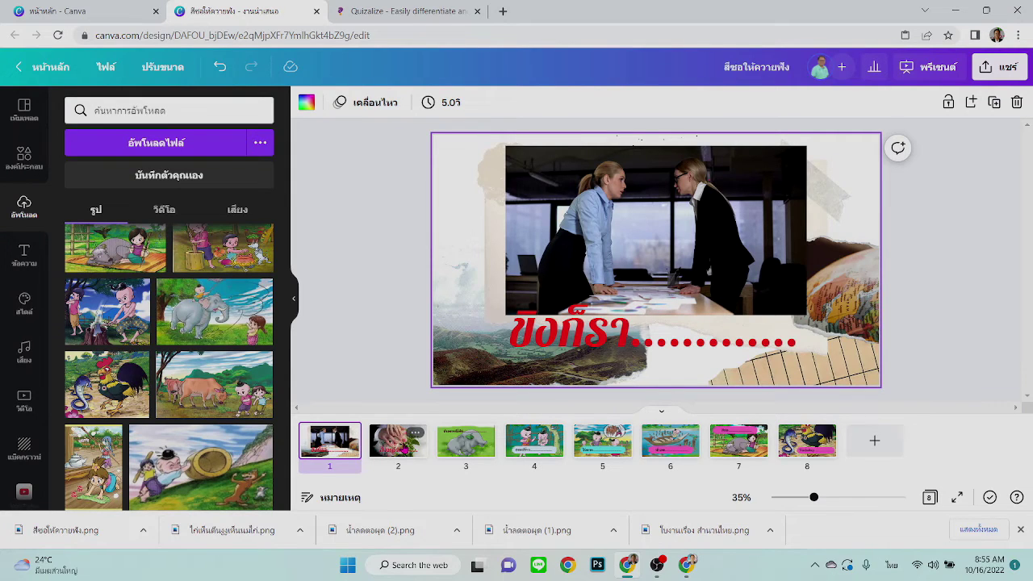
{"action": "left_click", "coordinate": [401, 448]}
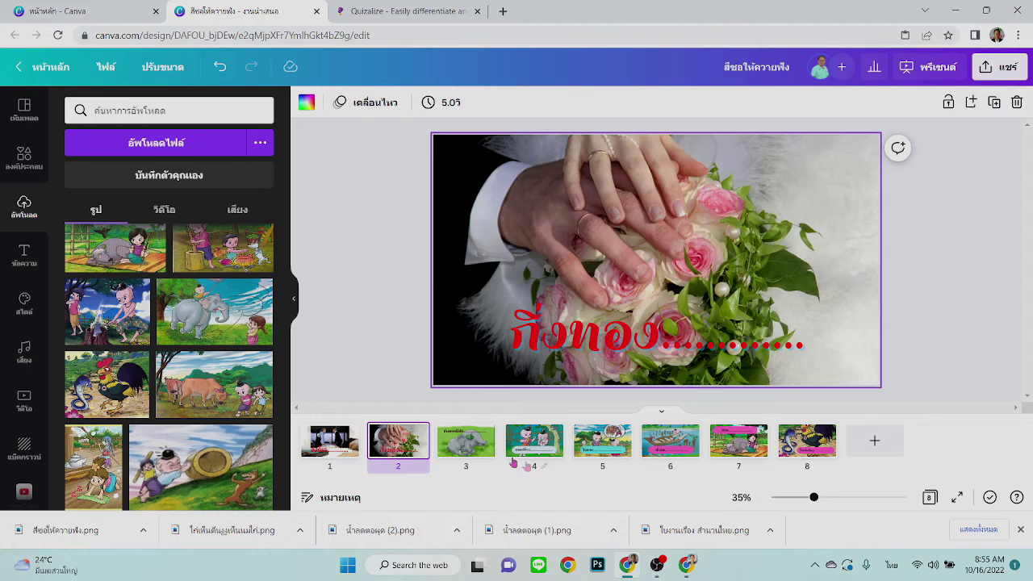
{"action": "left_click", "coordinate": [454, 449]}
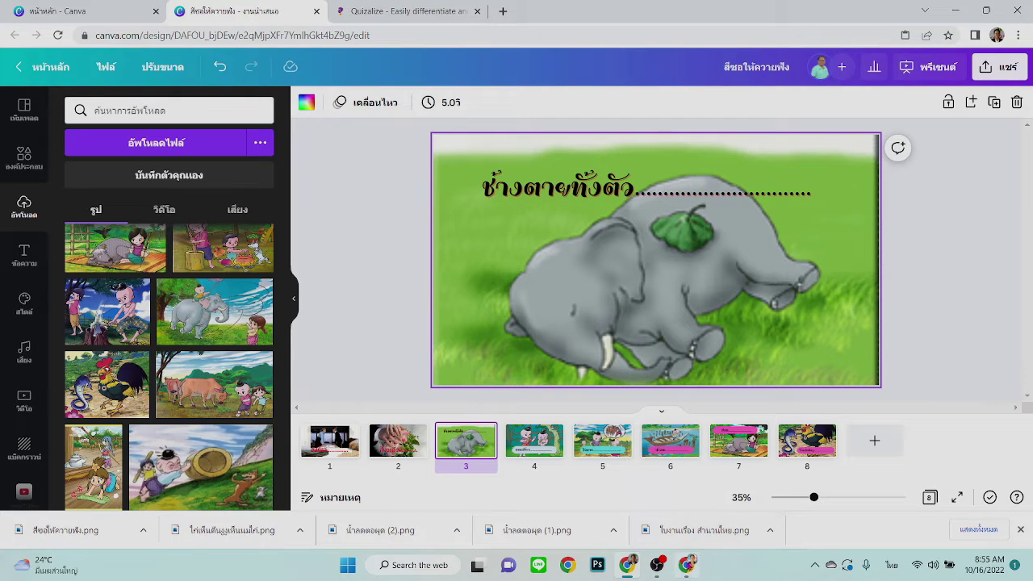
Switch to Botnoi Voice, enter ช้างตายทั้งตัว as the speech text and select the whole phrase.
{"action": "left_click", "coordinate": [687, 565]}
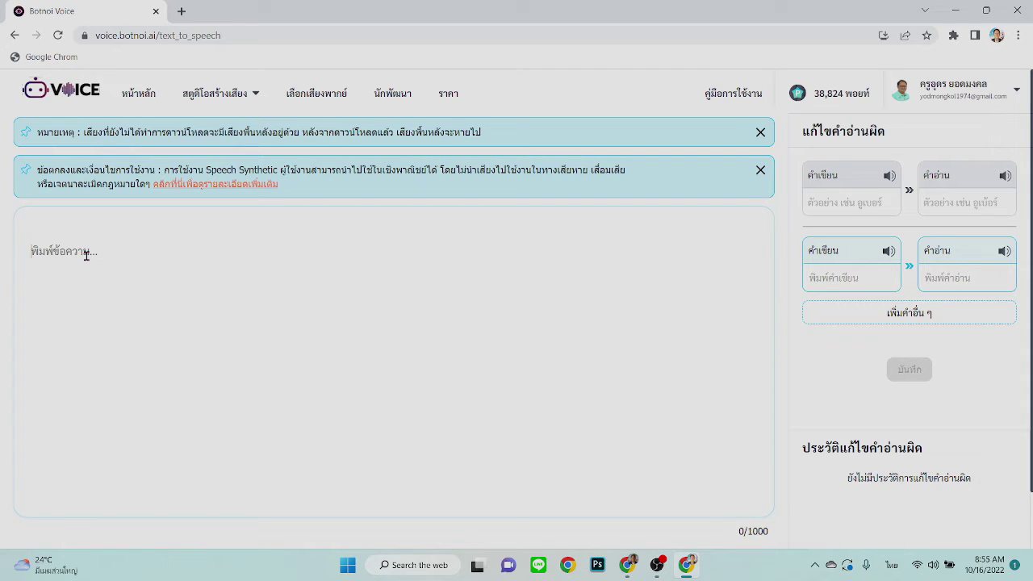
{"action": "type", "text": "ซ"}
{"action": "left_click_drag", "start_coordinate": [90, 252], "coordinate": [29, 254]}
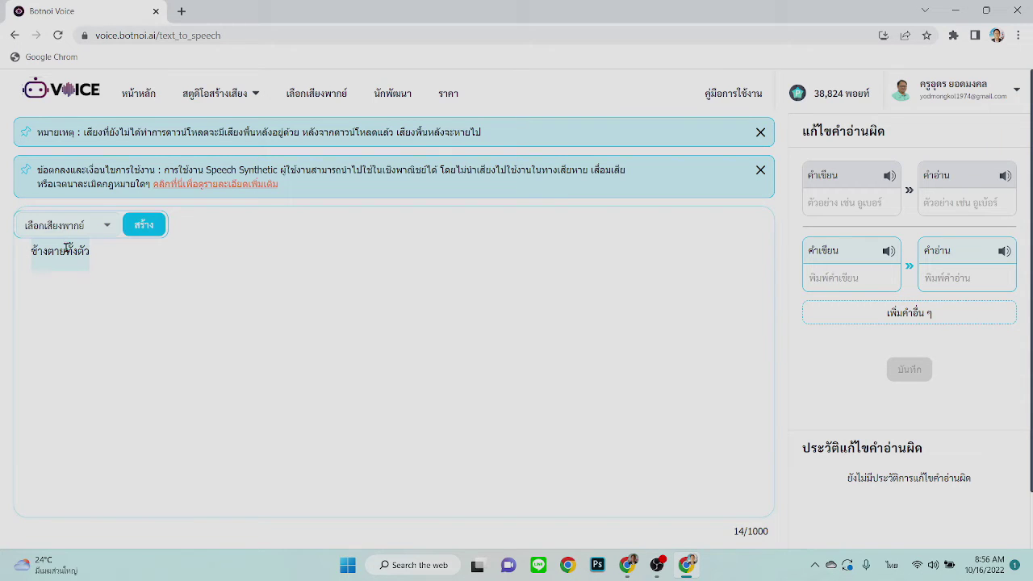
Assign the male Thai voice เบน to the selected phrase and generate its speech clip.
{"action": "left_click", "coordinate": [104, 229]}
{"action": "scroll", "coordinate": [46, 394], "scroll_direction": "down", "scroll_amount": 2}
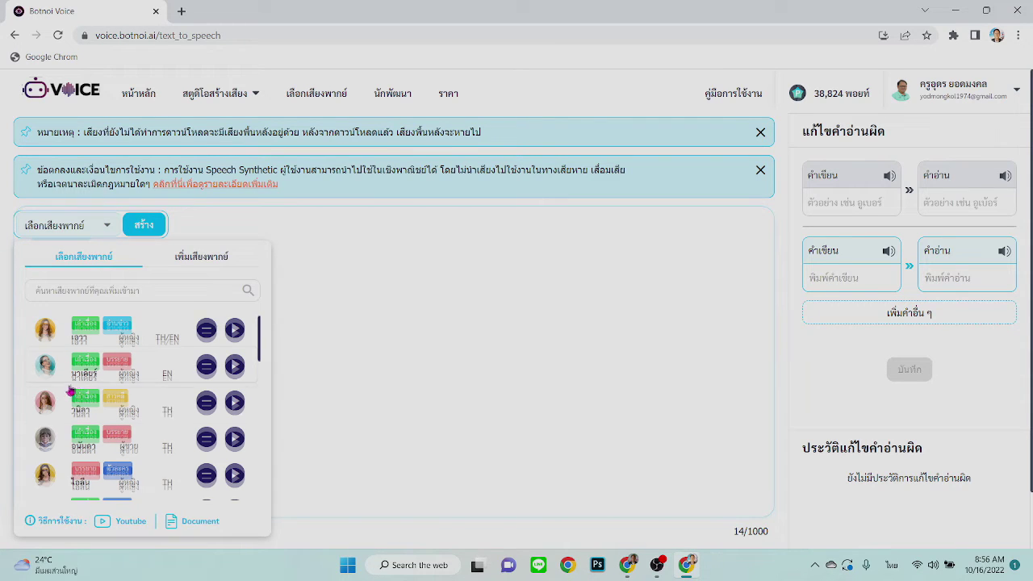
{"action": "scroll", "coordinate": [46, 397], "scroll_direction": "down", "scroll_amount": 3}
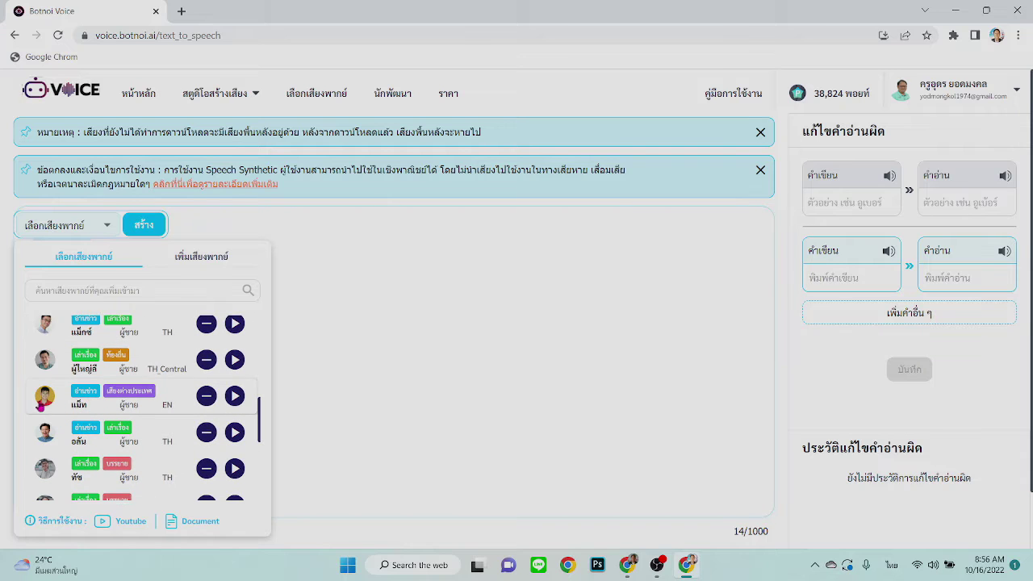
{"action": "scroll", "coordinate": [58, 436], "scroll_direction": "down", "scroll_amount": 3}
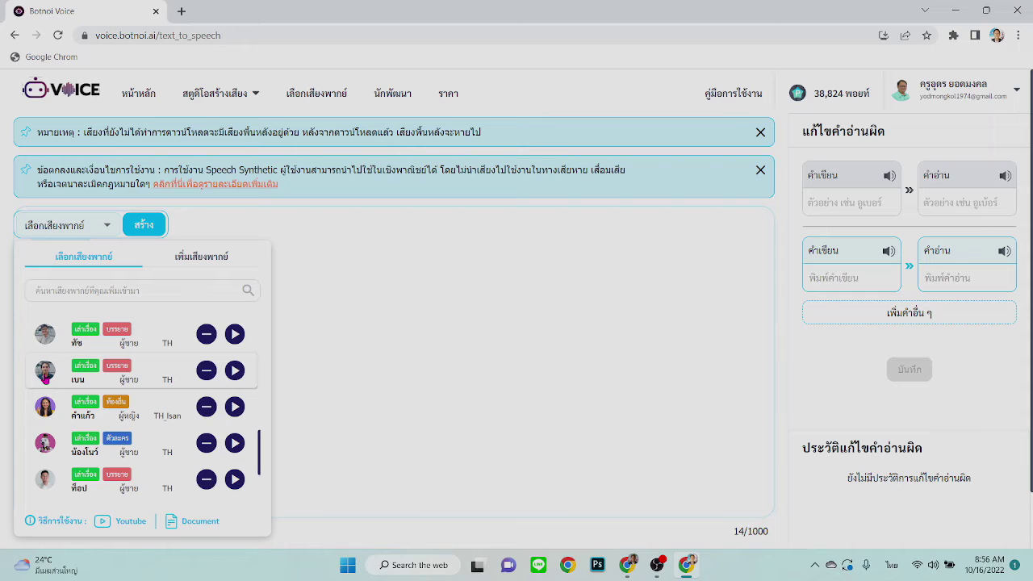
{"action": "left_click", "coordinate": [46, 376]}
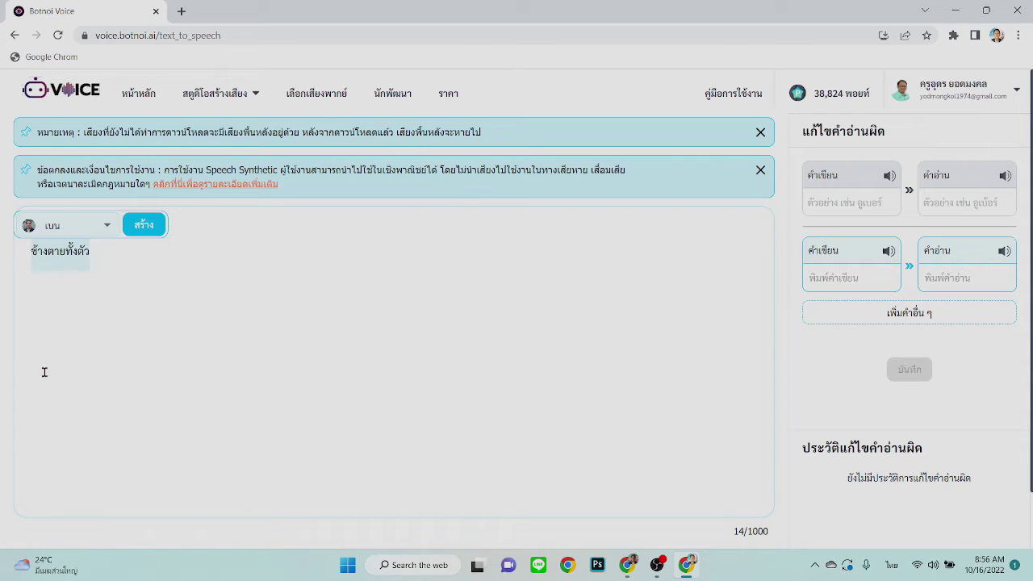
{"action": "left_click", "coordinate": [143, 227]}
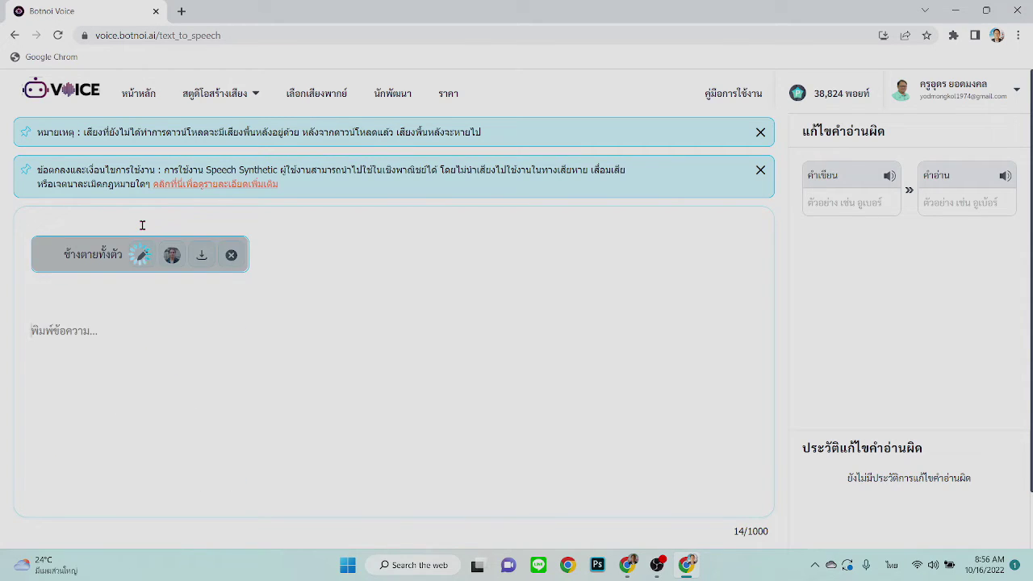
Set the Windows sound output device to Speaker / Headphone (Realtek(R) Audio) and play the generated clip in Botnoi Voice.
{"action": "right_click", "coordinate": [933, 564]}
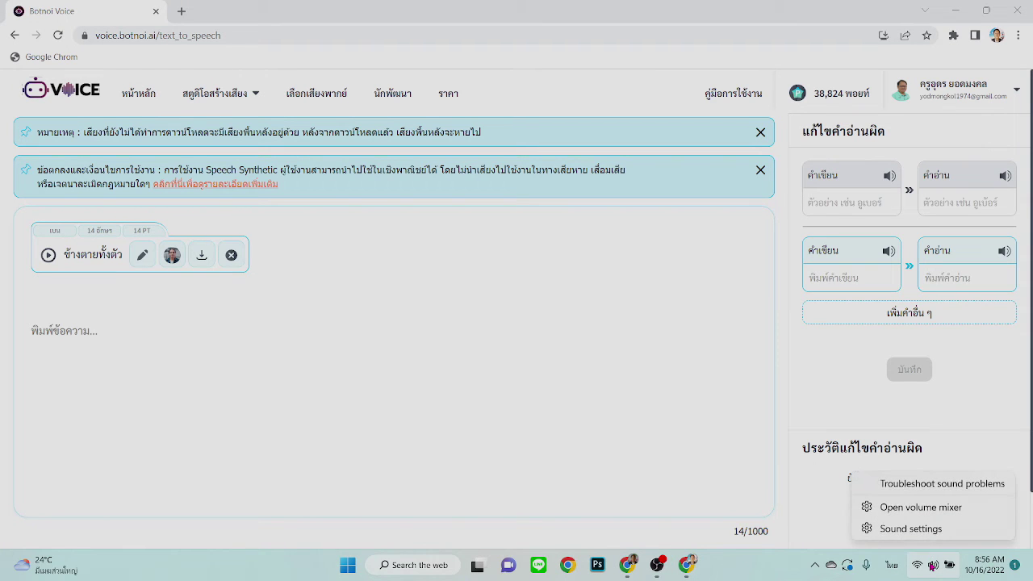
{"action": "left_click", "coordinate": [934, 510]}
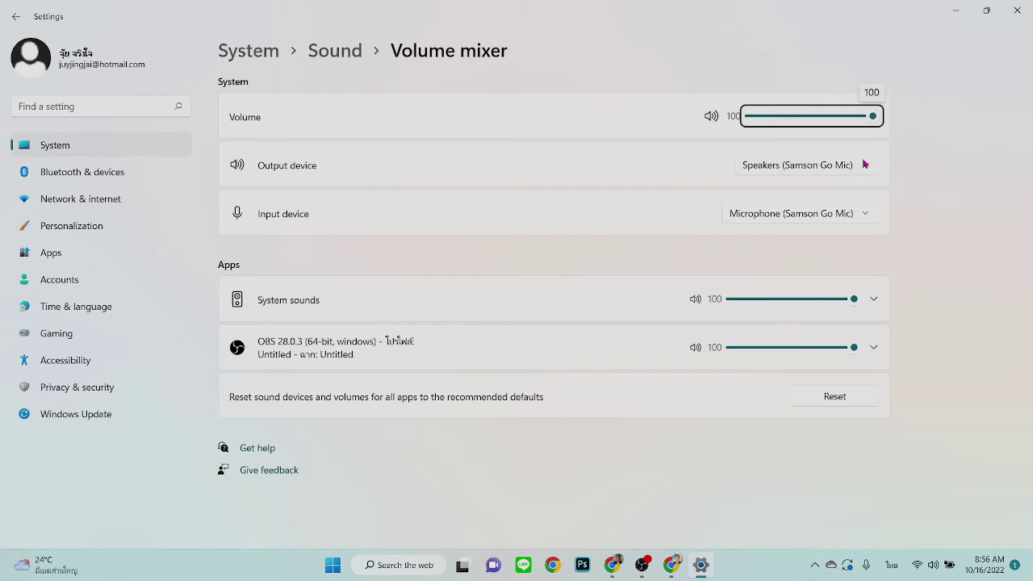
{"action": "left_click", "coordinate": [866, 164]}
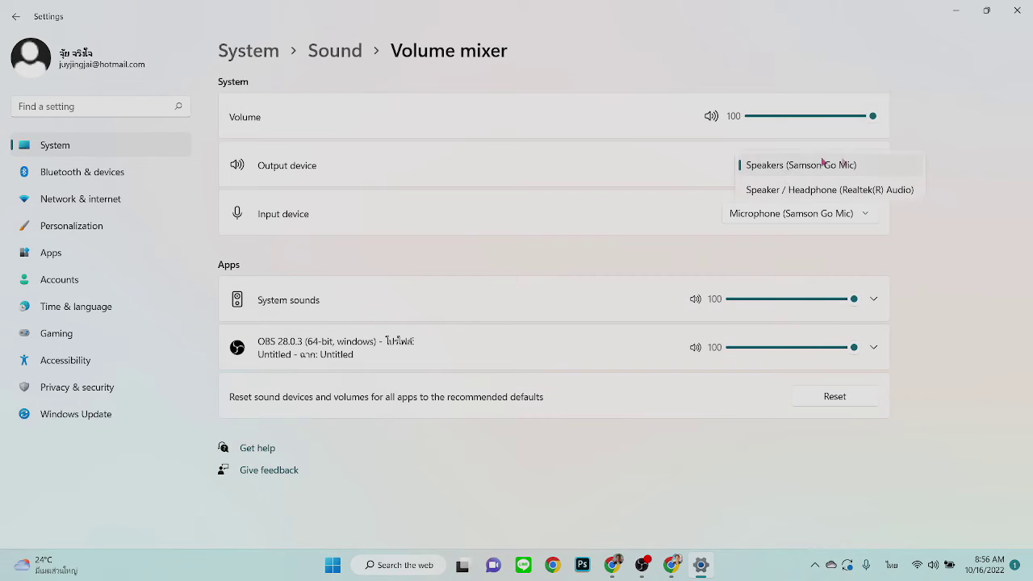
{"action": "left_click", "coordinate": [792, 191]}
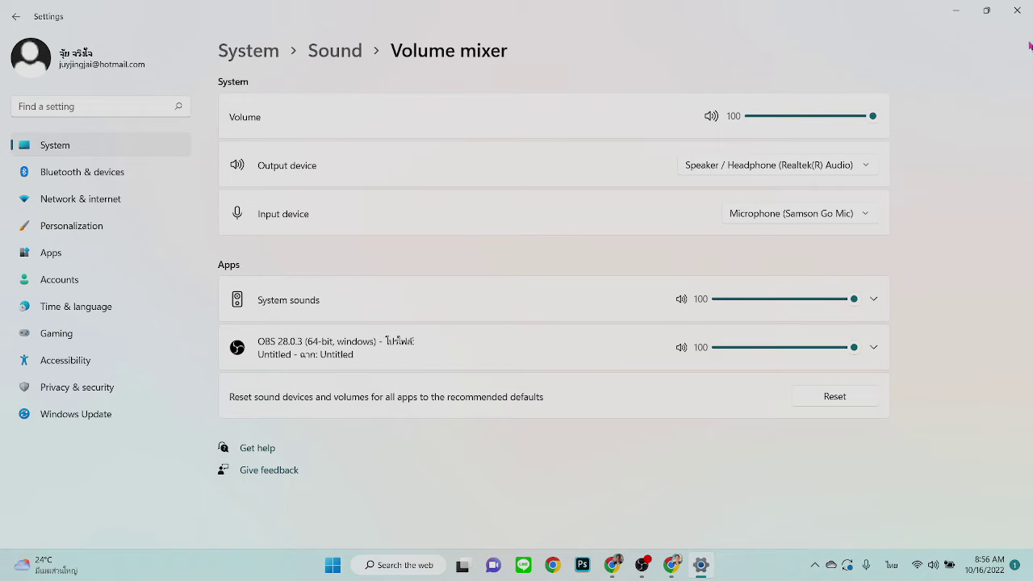
{"action": "left_click", "coordinate": [1017, 10]}
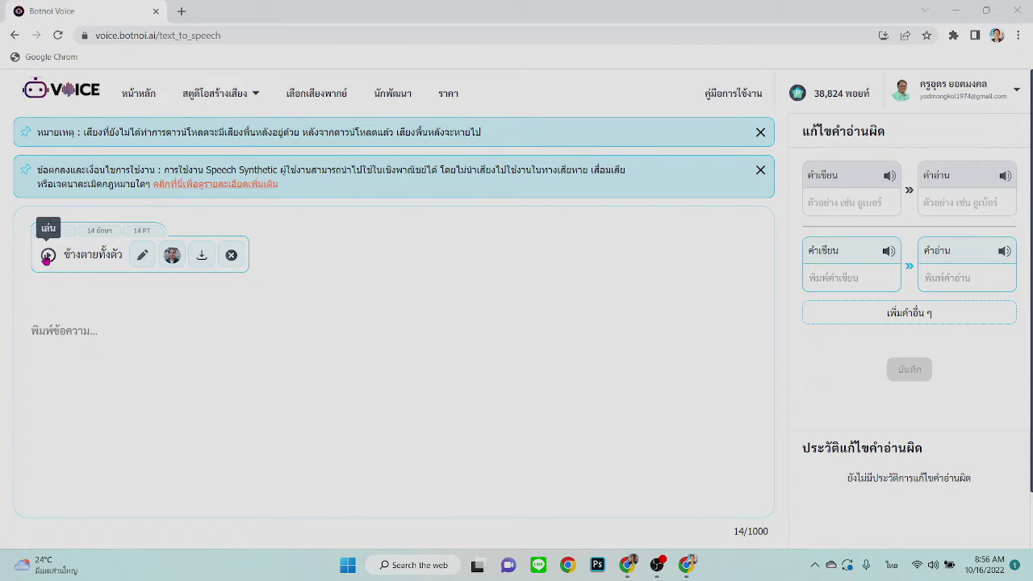
{"action": "left_click", "coordinate": [47, 255]}
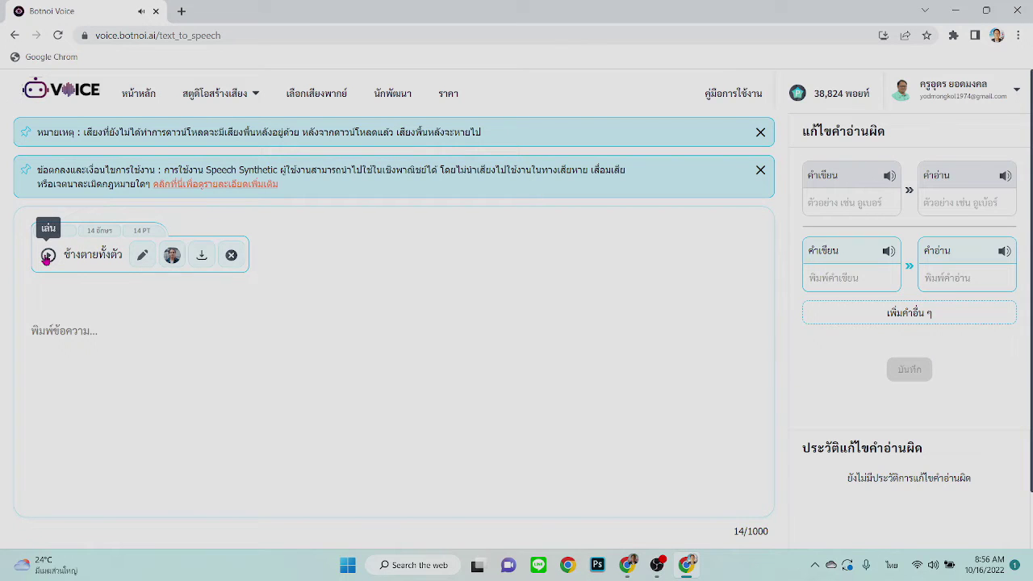
Download the ช้างตายทั้งตัว speech clip as an mp3 file and dismiss the completion notice.
{"action": "left_click", "coordinate": [202, 256]}
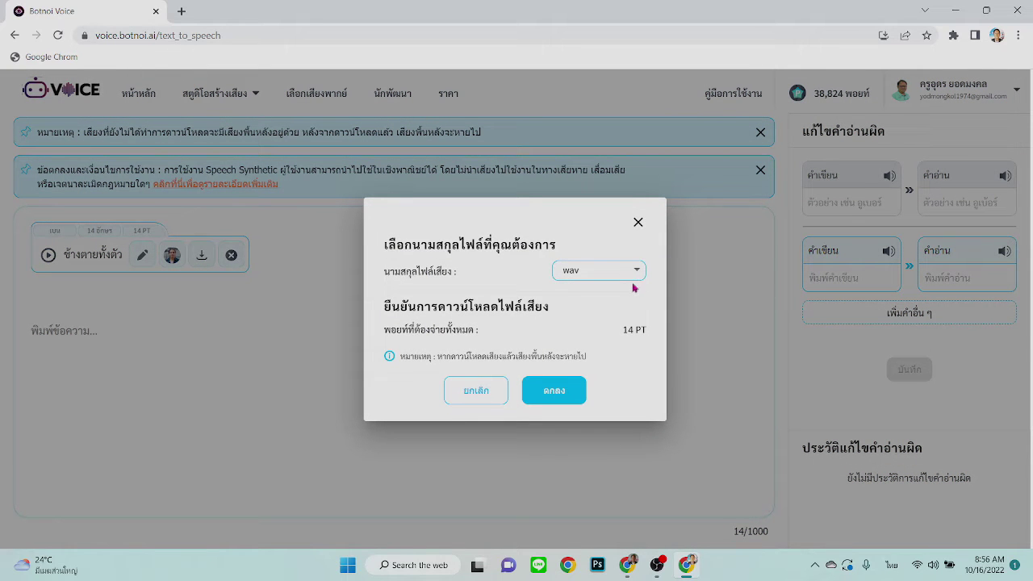
{"action": "left_click", "coordinate": [636, 272]}
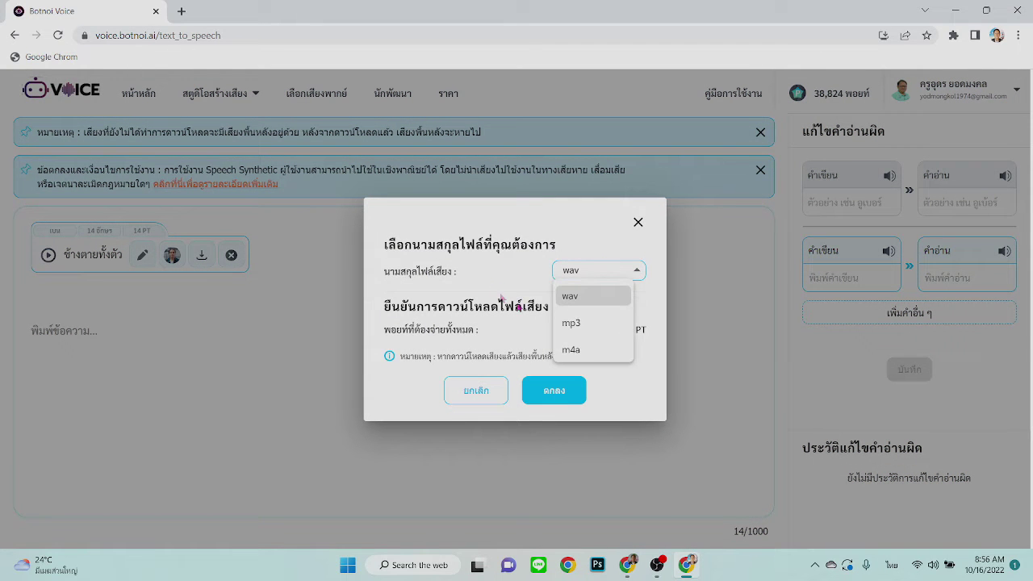
{"action": "left_click", "coordinate": [571, 323]}
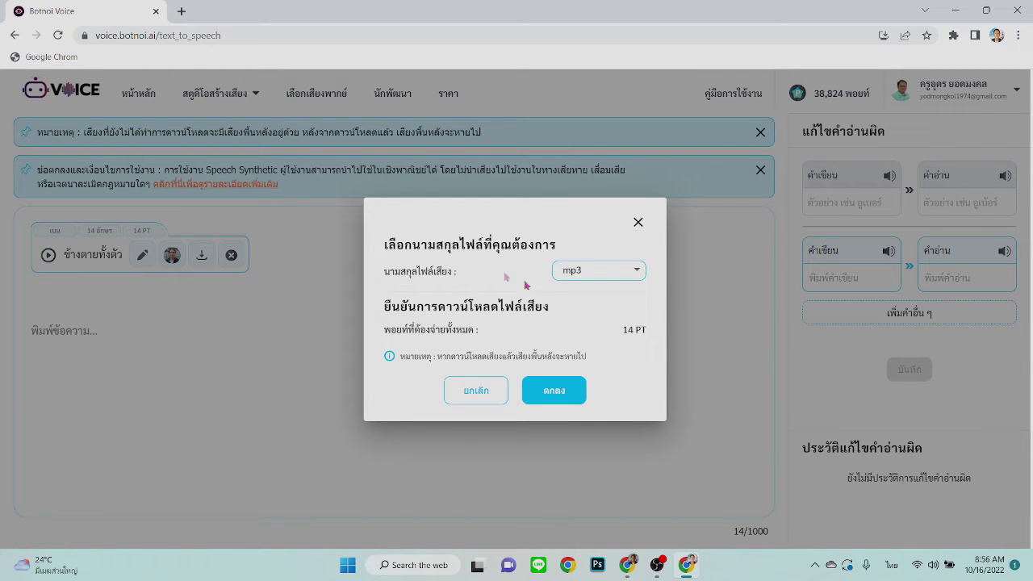
{"action": "left_click", "coordinate": [557, 391]}
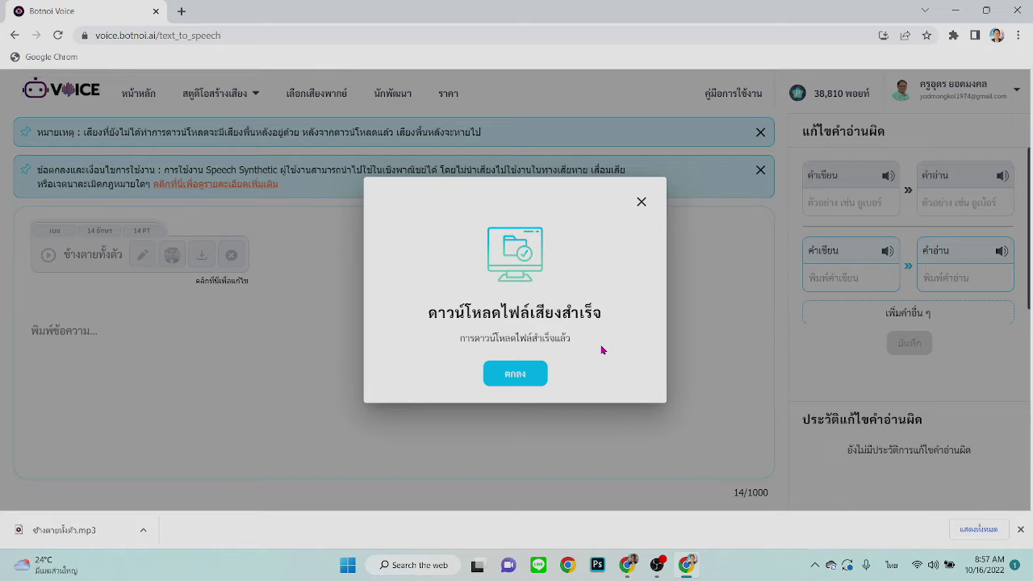
{"action": "left_click", "coordinate": [523, 384]}
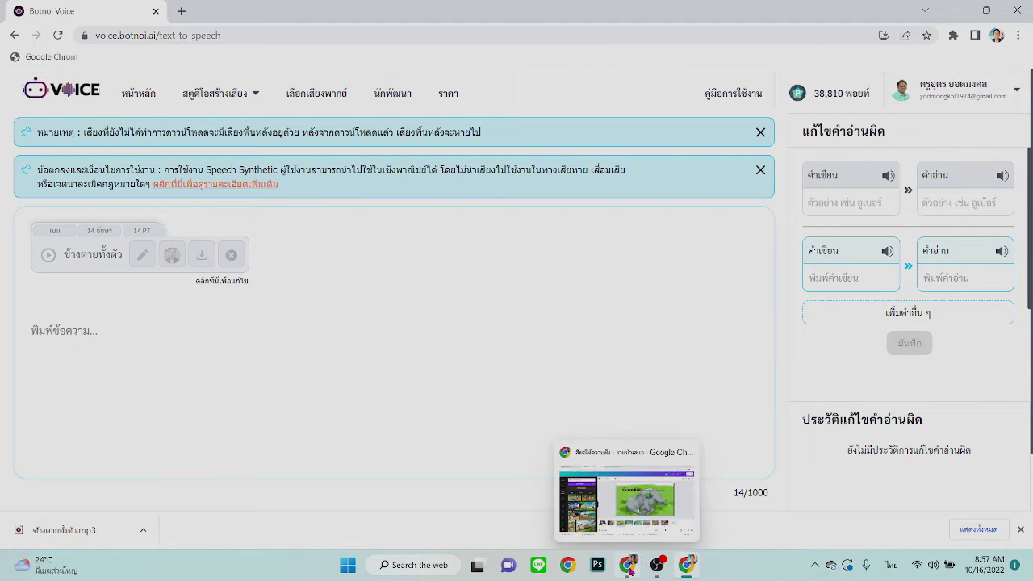
Check page 4 of the Canva design for its phrase, and generate and play อดเปรี้ยว in Botnoi Voice with the เบน voice.
{"action": "left_click", "coordinate": [628, 564]}
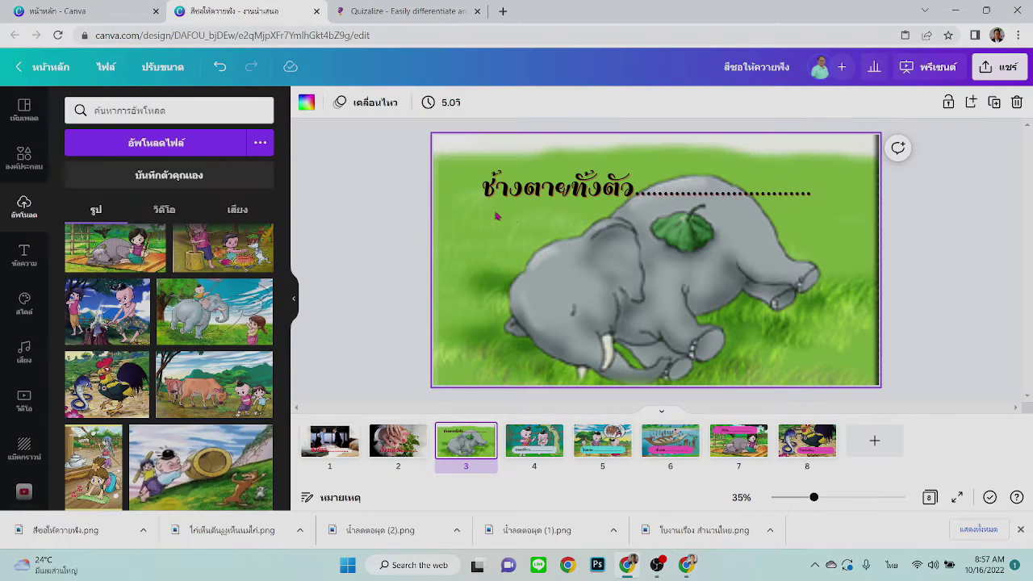
{"action": "left_click", "coordinate": [539, 441]}
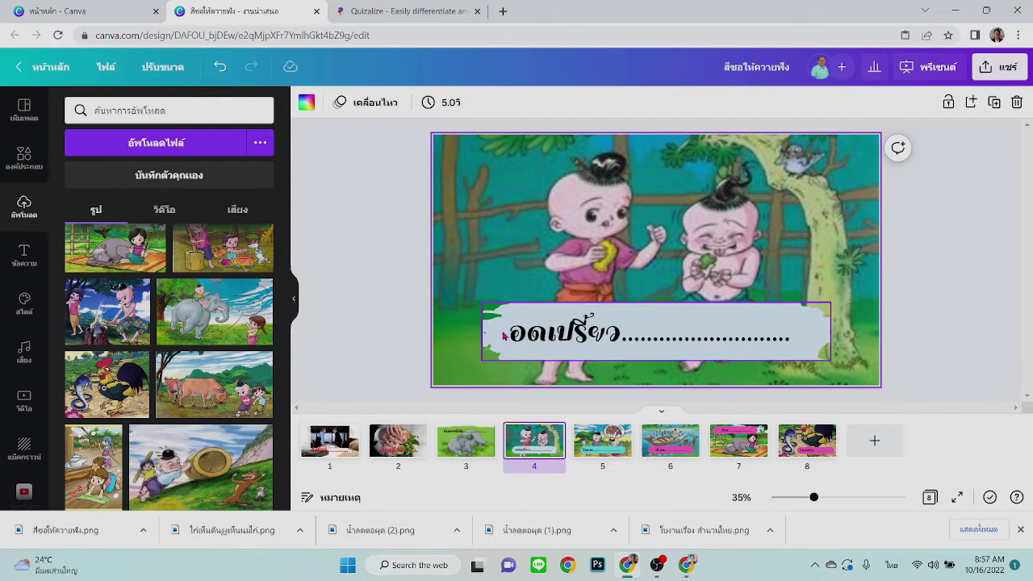
{"action": "left_click", "coordinate": [686, 565]}
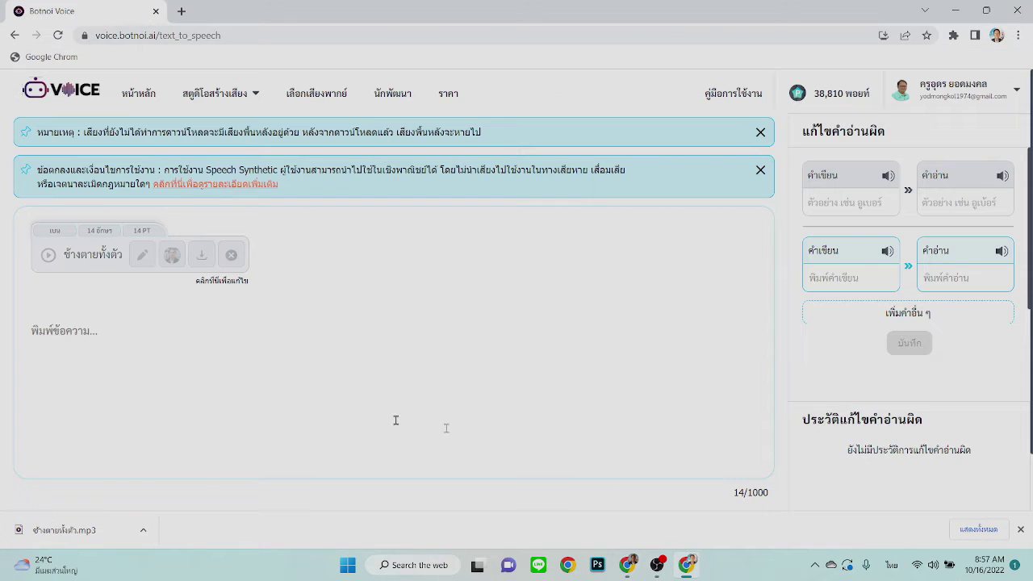
{"action": "left_click", "coordinate": [84, 330]}
{"action": "type", "text": "อดเปรี้ยว"}
{"action": "left_click_drag", "start_coordinate": [84, 330], "coordinate": [13, 332]}
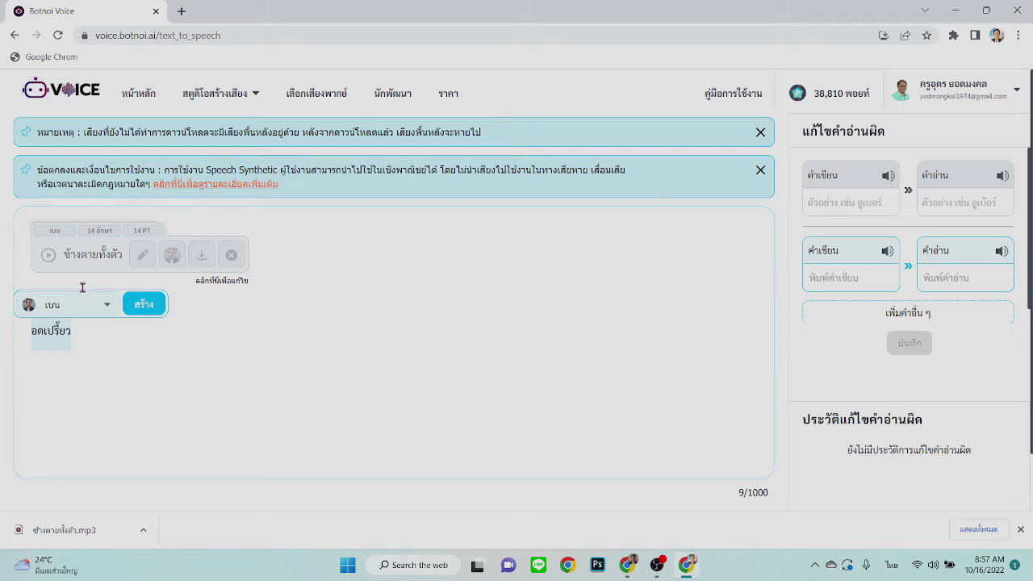
{"action": "left_click", "coordinate": [140, 306]}
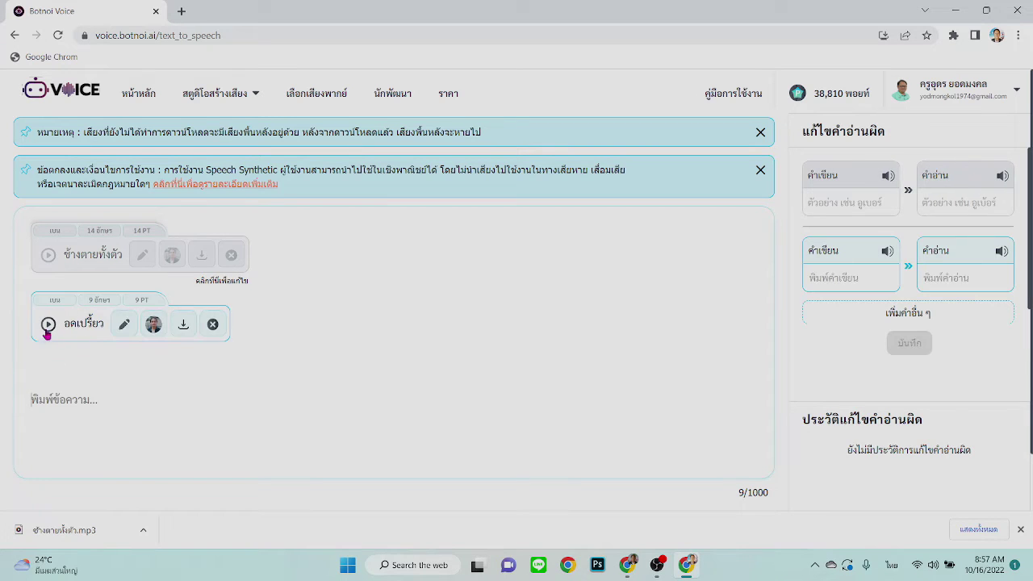
{"action": "left_click", "coordinate": [49, 324]}
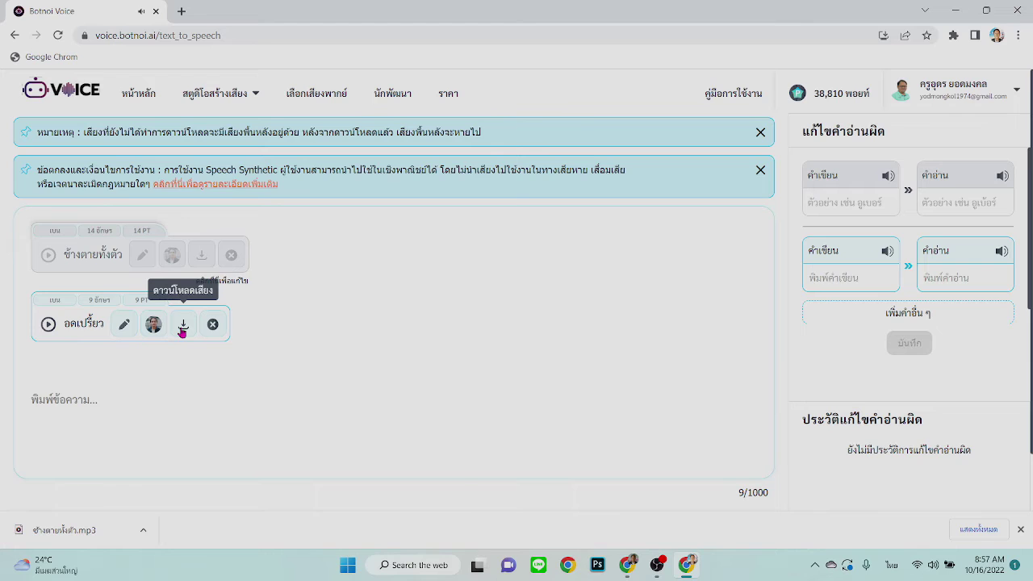
Download the อดเปรี้ยว speech clip as an mp3 file and dismiss the completion notice.
{"action": "left_click", "coordinate": [182, 324]}
{"action": "left_click", "coordinate": [632, 251]}
{"action": "left_click", "coordinate": [575, 305]}
{"action": "left_click", "coordinate": [562, 372]}
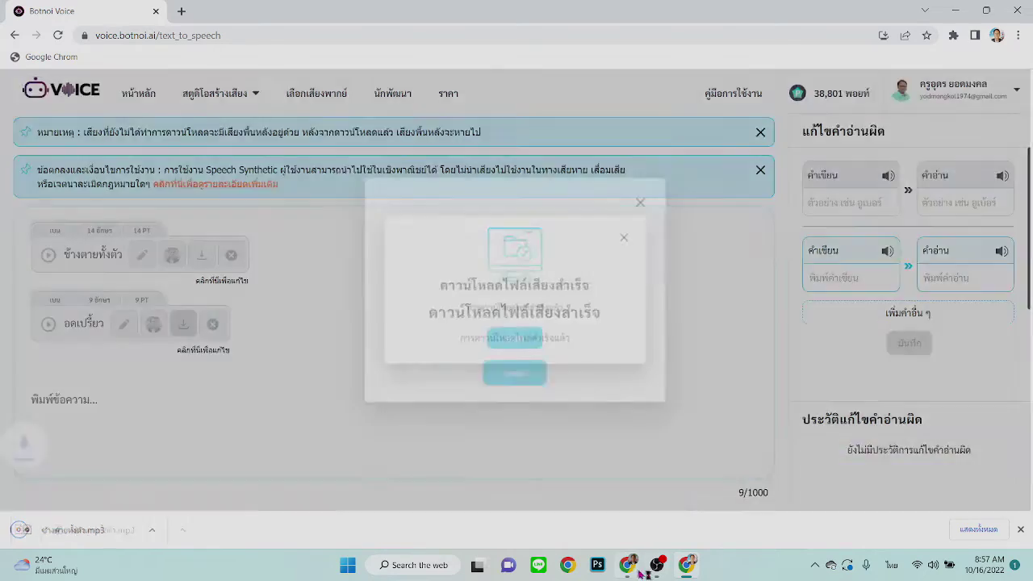
{"action": "mouse_move", "coordinate": [627, 564]}
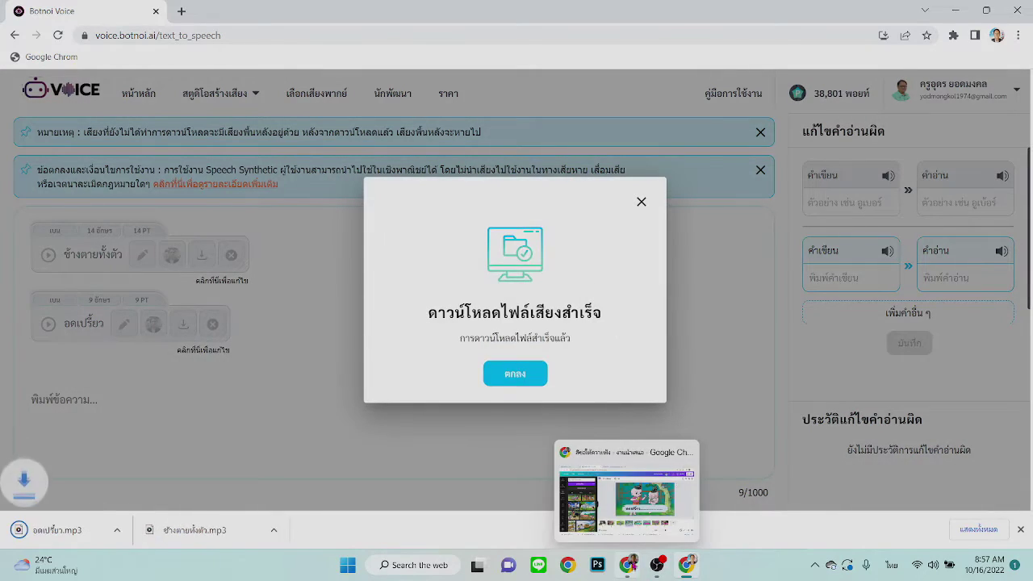
{"action": "left_click", "coordinate": [533, 376]}
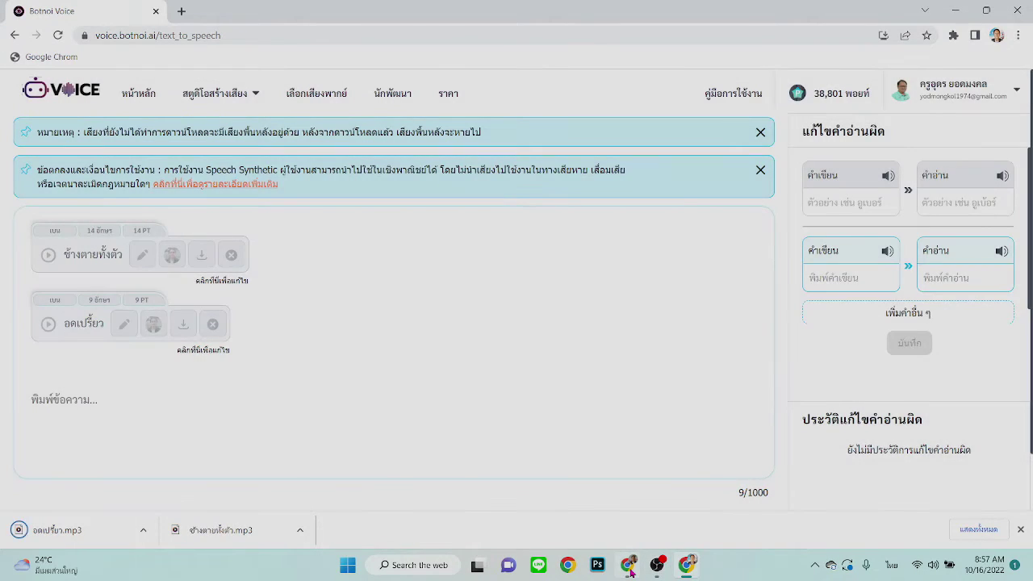
Check page 5 of the Canva design for its phrase, and generate and play วัวหาย in Botnoi Voice with the เบน voice.
{"action": "left_click", "coordinate": [629, 566]}
{"action": "left_click", "coordinate": [614, 457]}
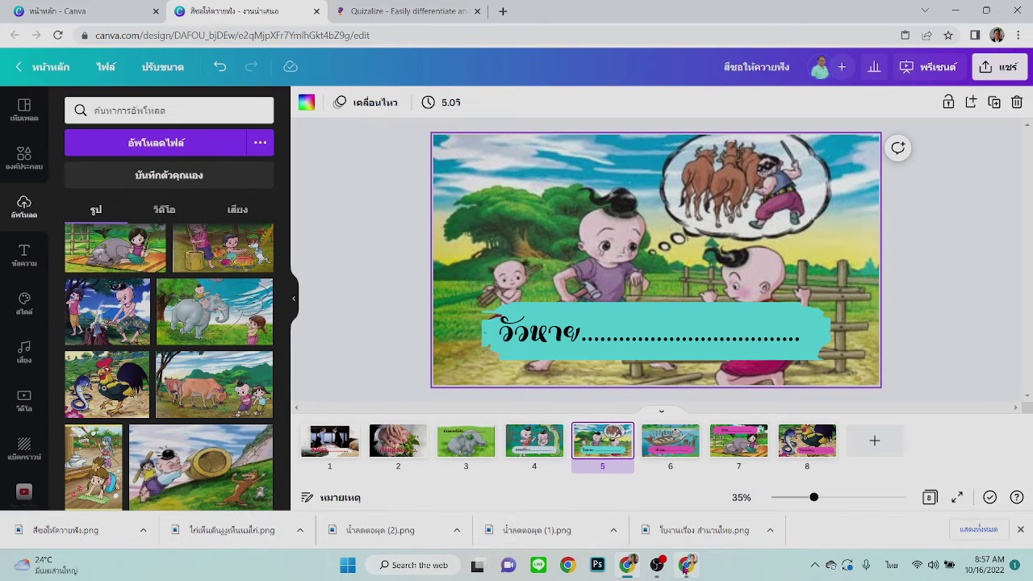
{"action": "left_click", "coordinate": [686, 565]}
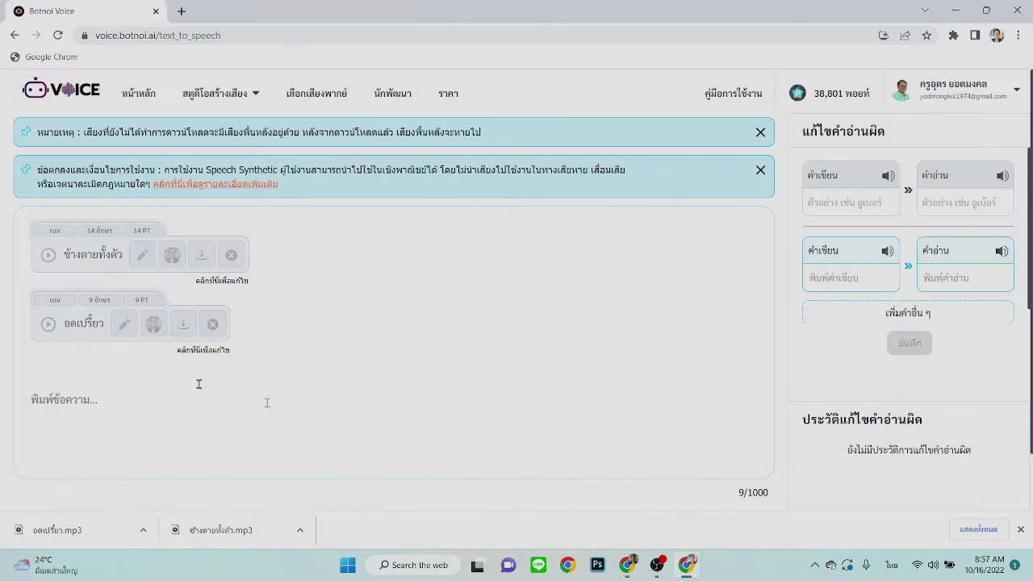
{"action": "left_click", "coordinate": [94, 401]}
{"action": "type", "text": "วัวหาย"}
{"action": "left_click_drag", "start_coordinate": [73, 399], "coordinate": [13, 398]}
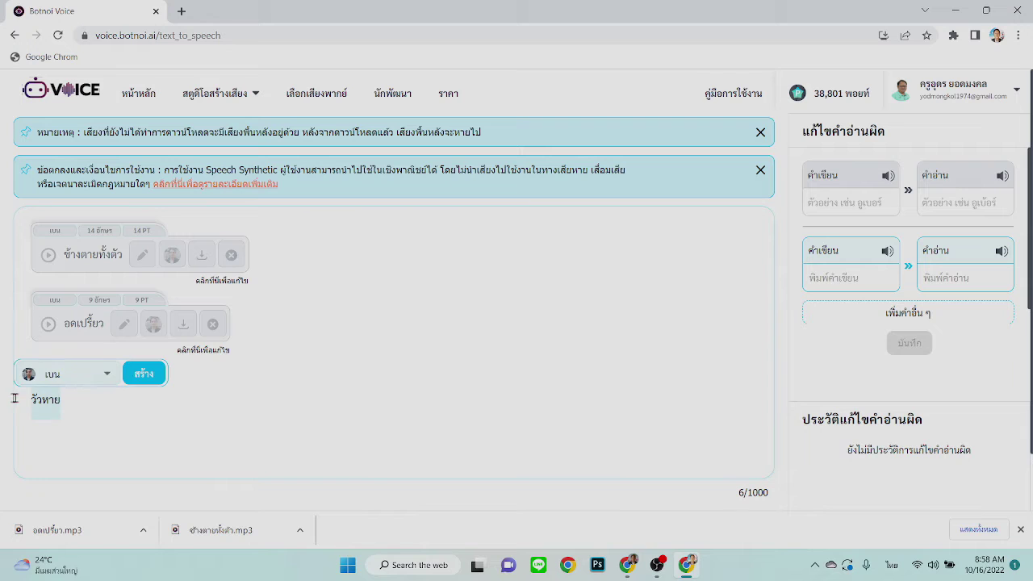
{"action": "left_click", "coordinate": [142, 375]}
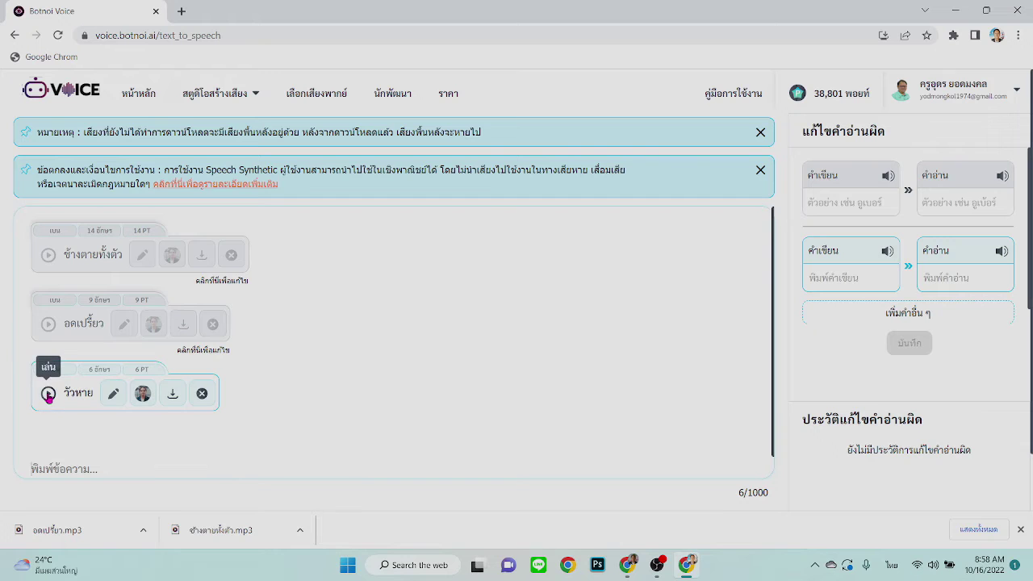
{"action": "left_click", "coordinate": [48, 394]}
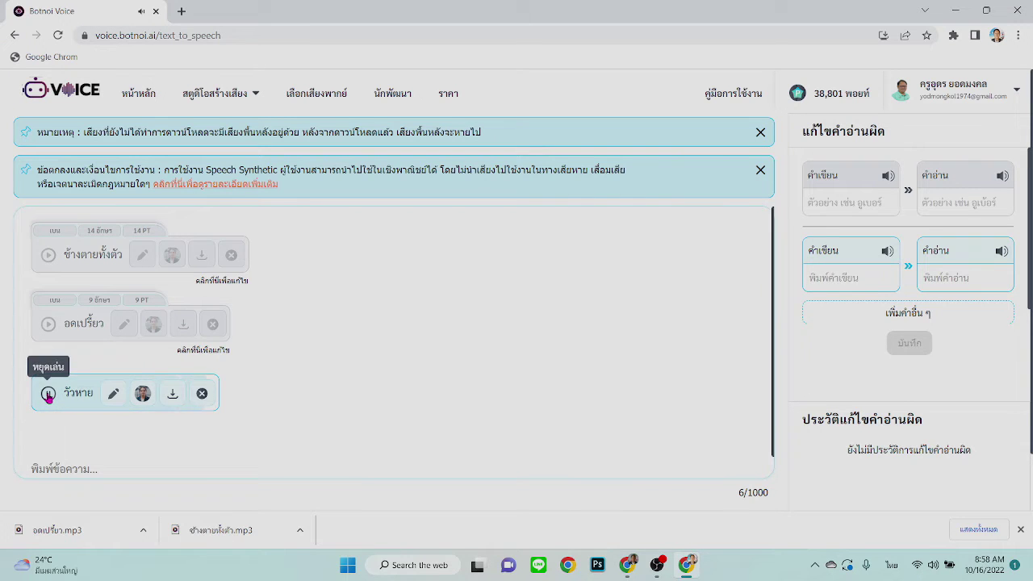
Download the วัวหาย speech clip as an mp3 file and dismiss the completion notice.
{"action": "left_click", "coordinate": [173, 394]}
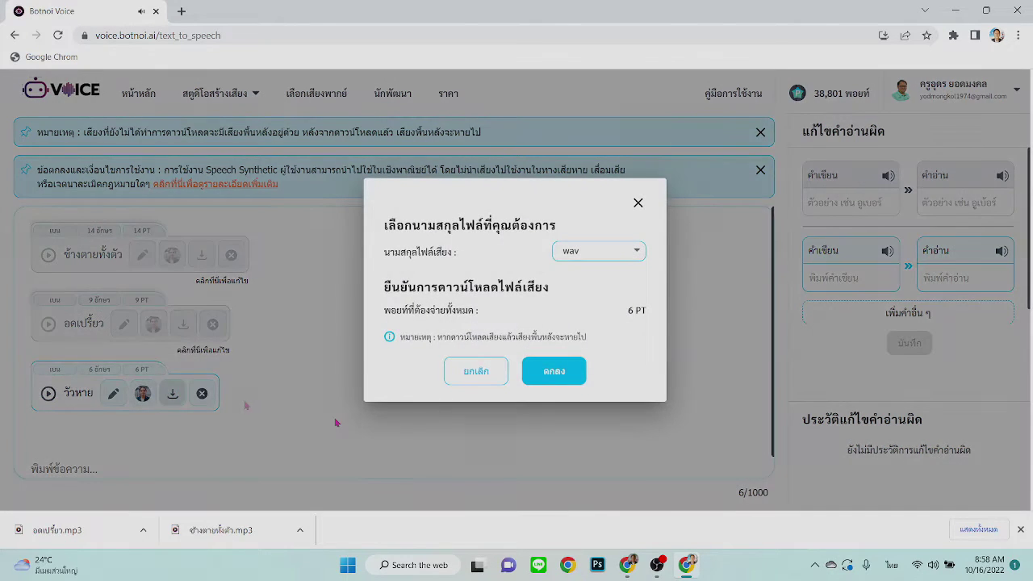
{"action": "left_click", "coordinate": [637, 257]}
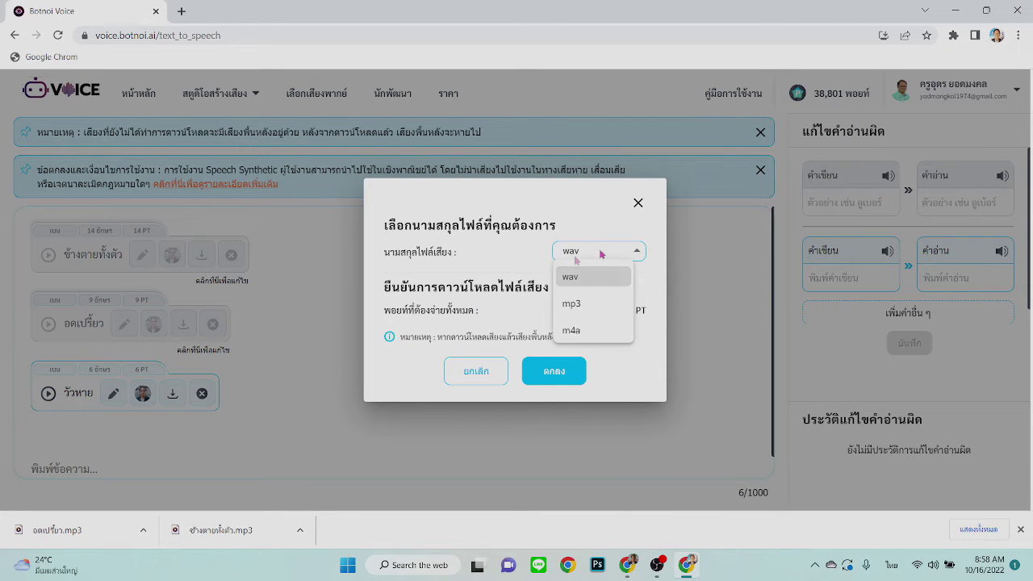
{"action": "left_click", "coordinate": [573, 305]}
{"action": "left_click", "coordinate": [553, 372]}
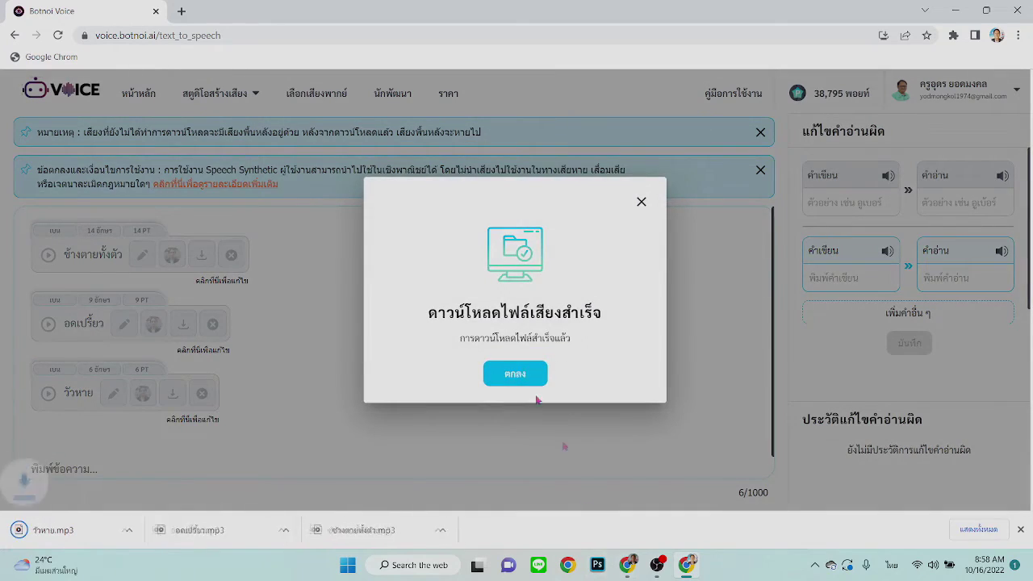
{"action": "left_click", "coordinate": [520, 374]}
Check page 6 of the Canva design for its phrase, and generate and play น้ำลด in Botnoi Voice with the เบน voice.
{"action": "left_click", "coordinate": [627, 564]}
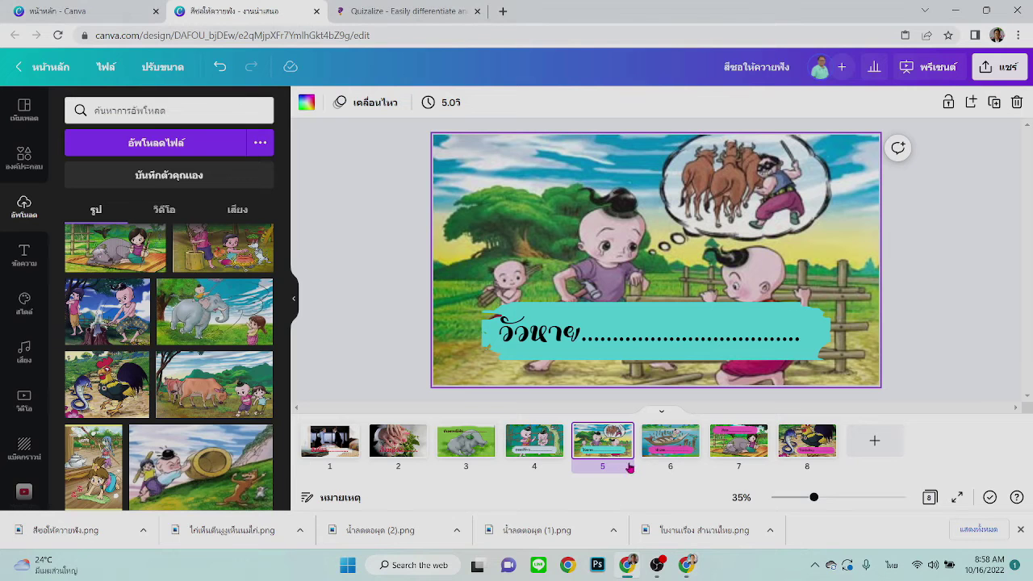
{"action": "left_click", "coordinate": [678, 452]}
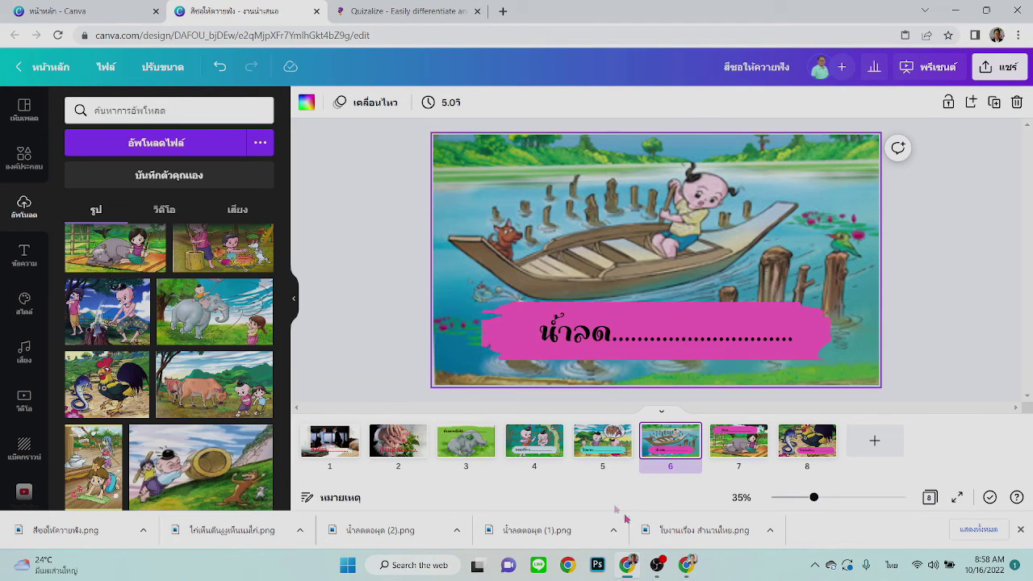
{"action": "left_click", "coordinate": [684, 569]}
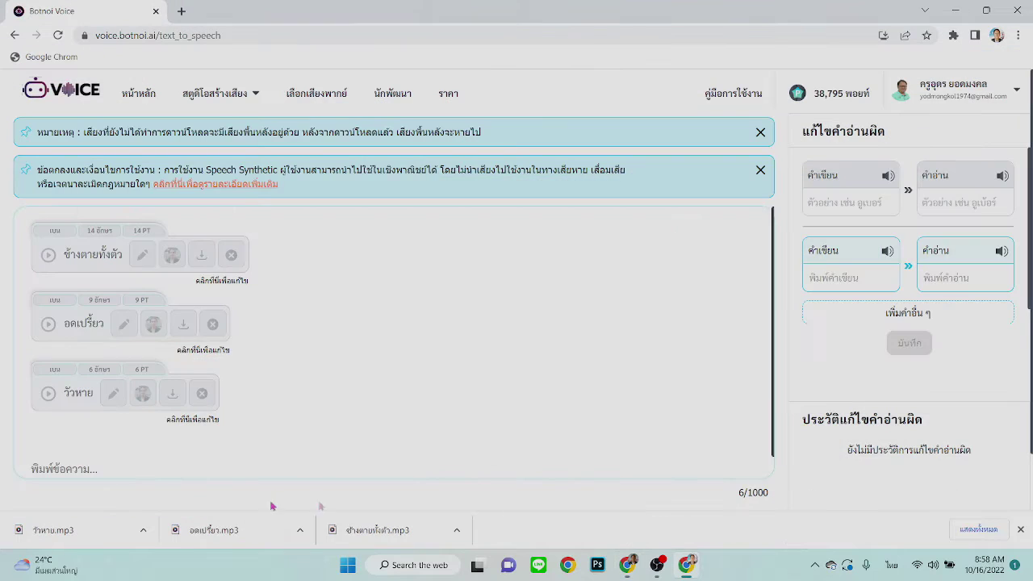
{"action": "left_click", "coordinate": [72, 458]}
{"action": "type", "text": "น้ำลด"}
{"action": "scroll", "coordinate": [73, 436], "scroll_direction": "down", "scroll_amount": 1}
{"action": "left_click_drag", "start_coordinate": [53, 445], "coordinate": [24, 444]}
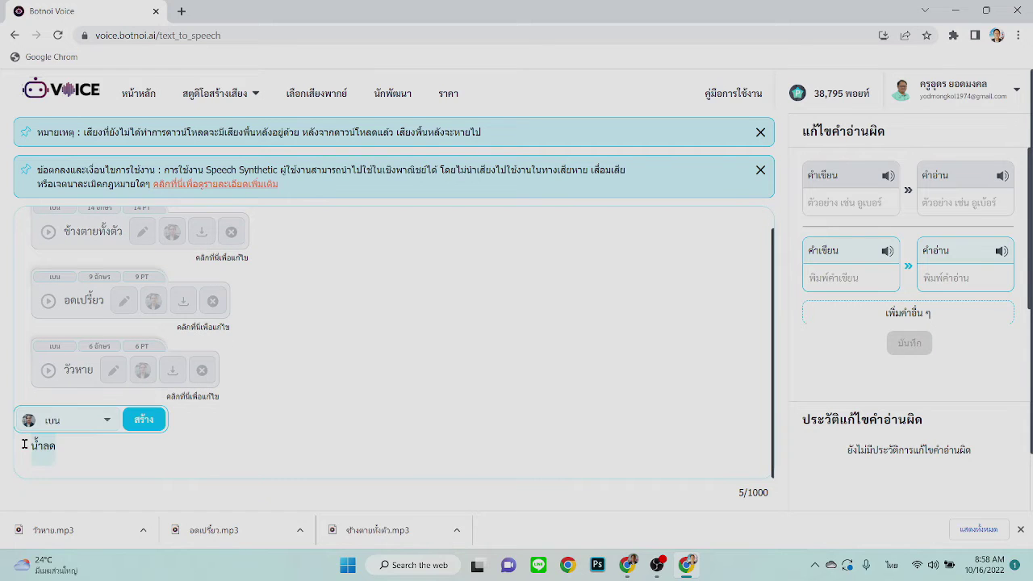
{"action": "left_click", "coordinate": [138, 417]}
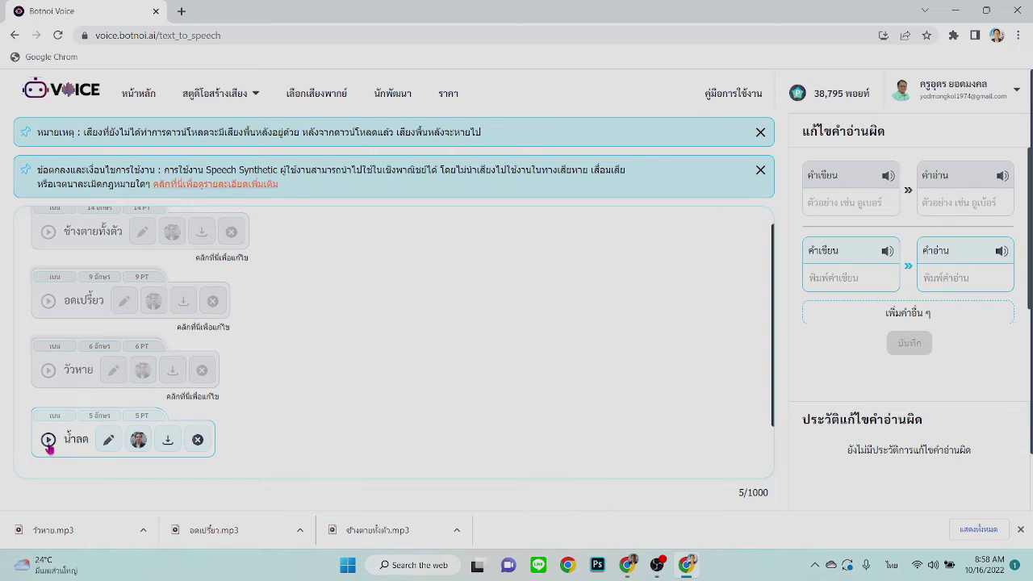
{"action": "left_click", "coordinate": [48, 440]}
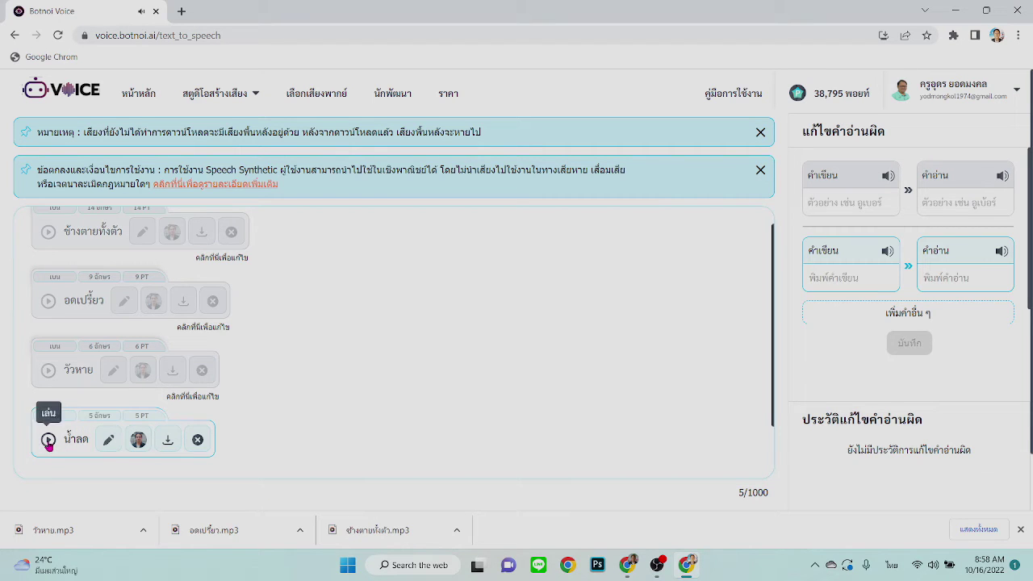
Download the น้ำลด speech clip as an mp3 file and dismiss the completion notice.
{"action": "left_click", "coordinate": [167, 440]}
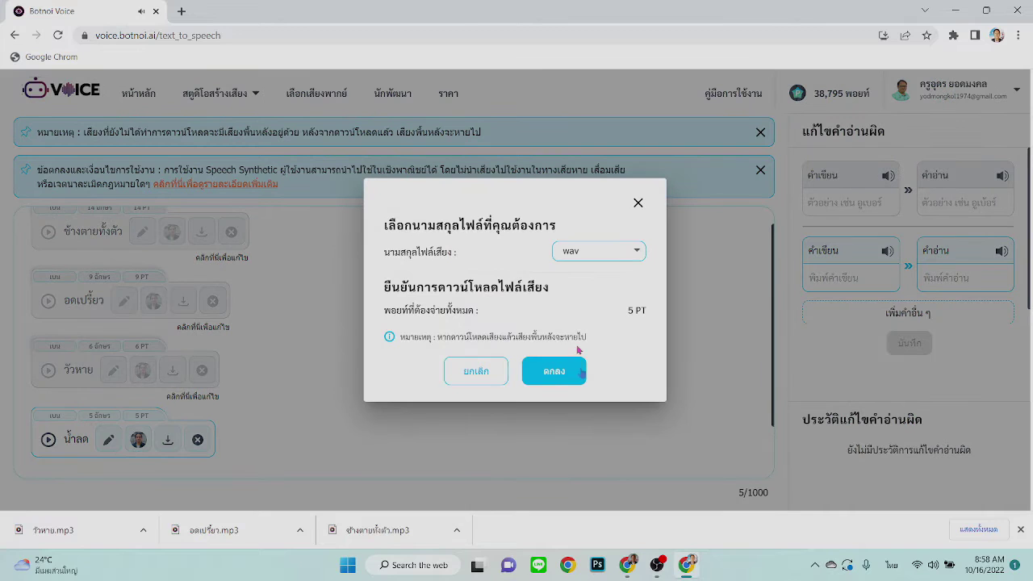
{"action": "left_click", "coordinate": [628, 260]}
{"action": "left_click", "coordinate": [589, 305]}
{"action": "left_click", "coordinate": [555, 372]}
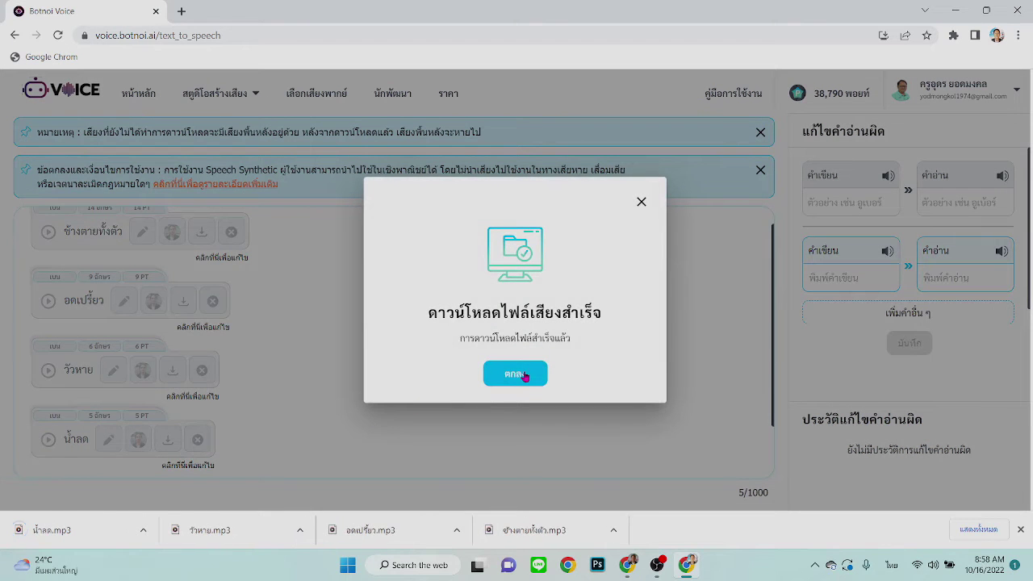
{"action": "left_click", "coordinate": [523, 372]}
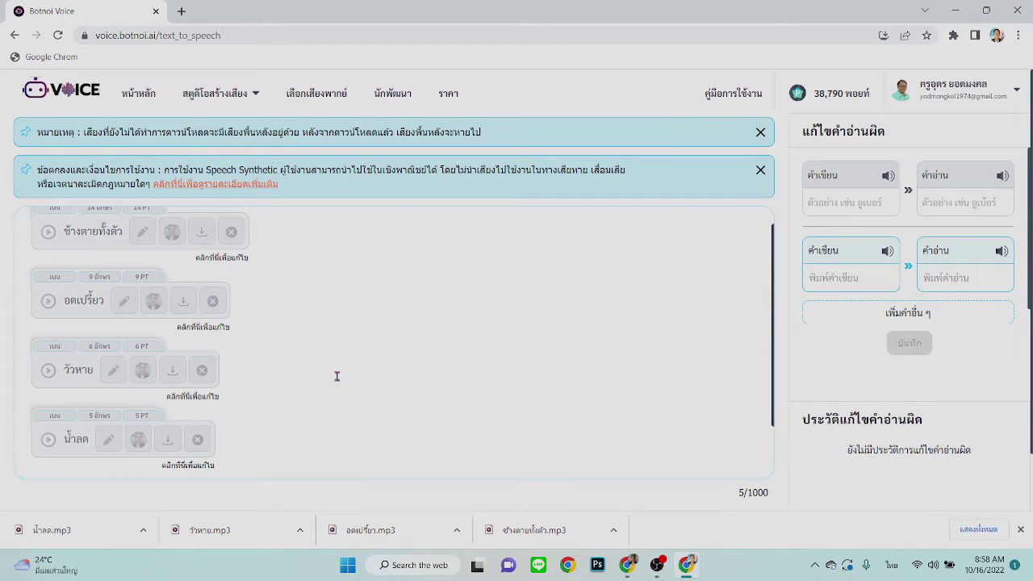
Check page 7 of the Canva design for its phrase, and generate and play สีซอ in Botnoi Voice with the เบน voice.
{"action": "left_click", "coordinate": [627, 564]}
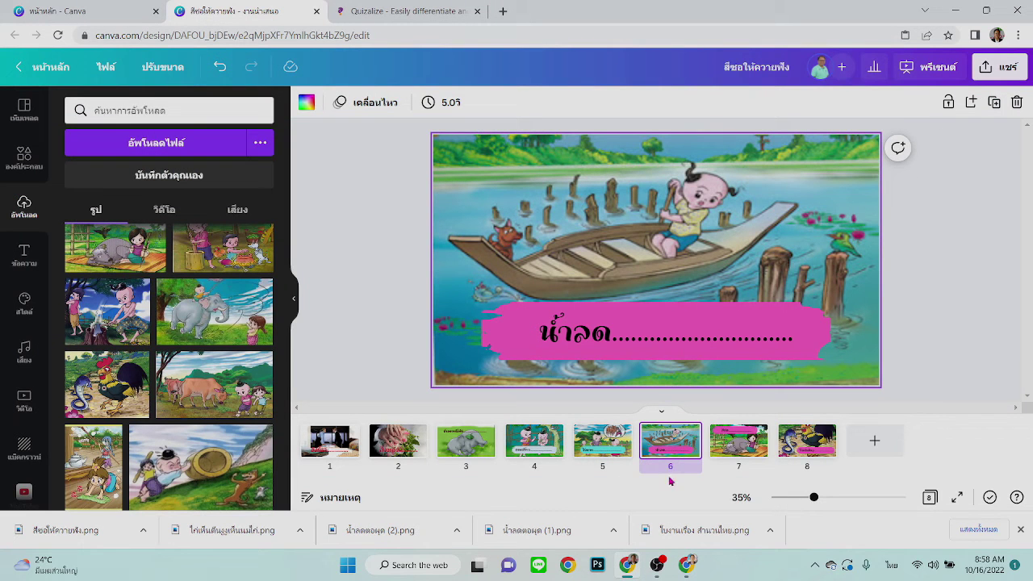
{"action": "left_click", "coordinate": [736, 445]}
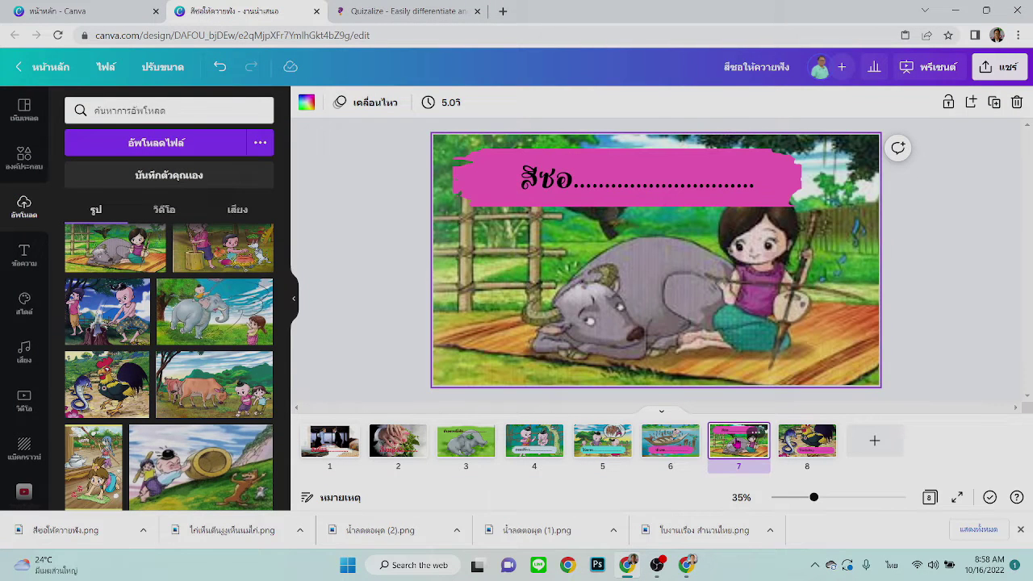
{"action": "left_click", "coordinate": [686, 565]}
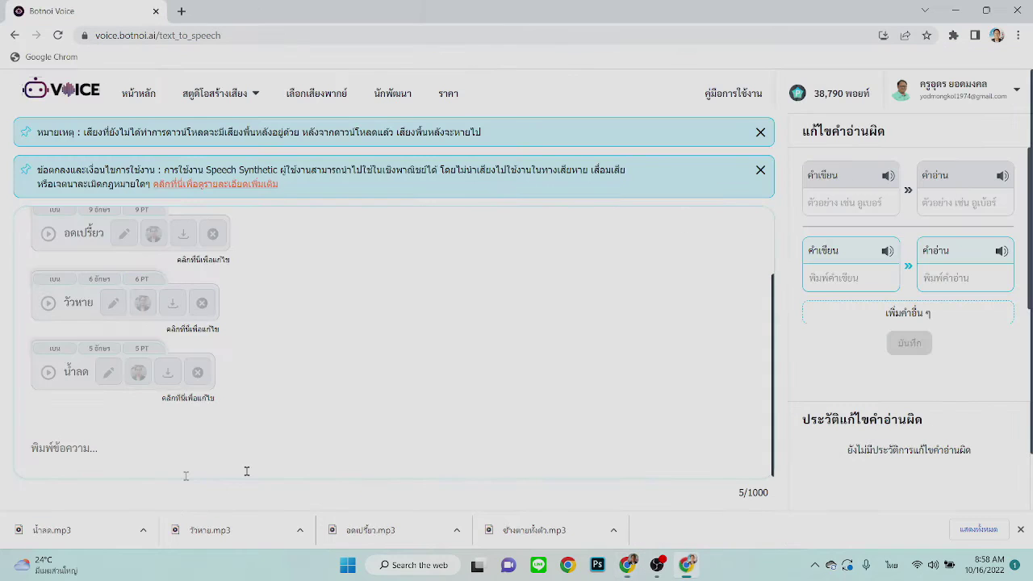
{"action": "left_click", "coordinate": [32, 455]}
{"action": "type", "text": "ส"}
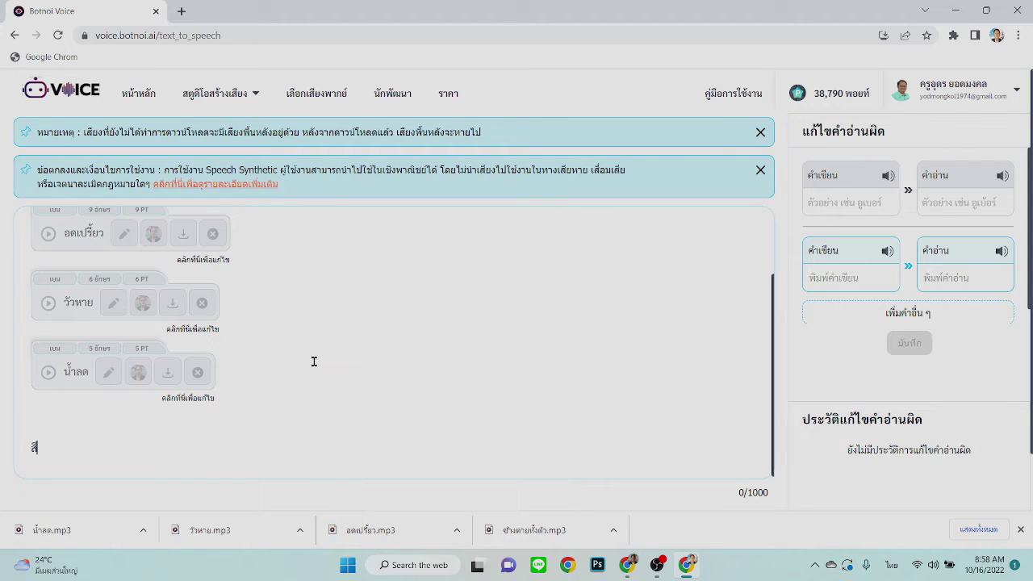
{"action": "type", "text": "ีขอ"}
{"action": "left_click_drag", "start_coordinate": [64, 447], "coordinate": [5, 457]}
{"action": "left_click", "coordinate": [144, 423]}
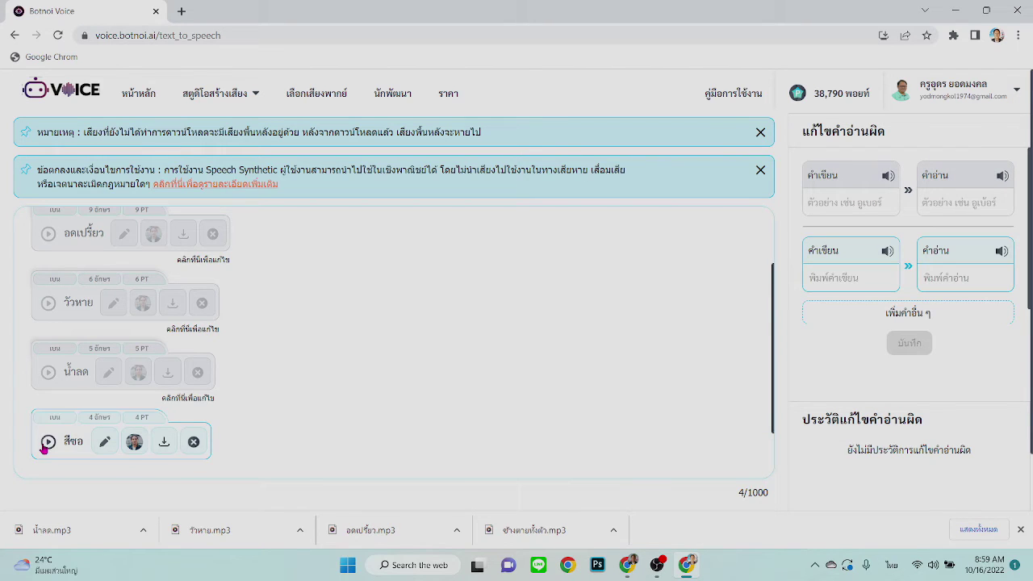
{"action": "left_click", "coordinate": [47, 441]}
Download the สีซอ speech clip as an mp3 file and dismiss the completion notice.
{"action": "left_click", "coordinate": [164, 441]}
{"action": "left_click", "coordinate": [633, 252]}
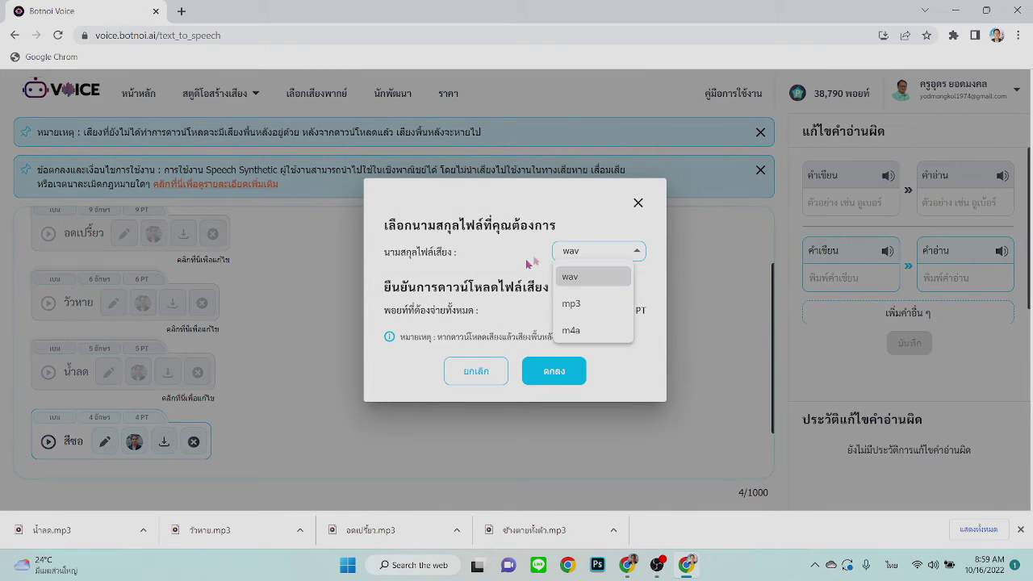
{"action": "left_click", "coordinate": [569, 303]}
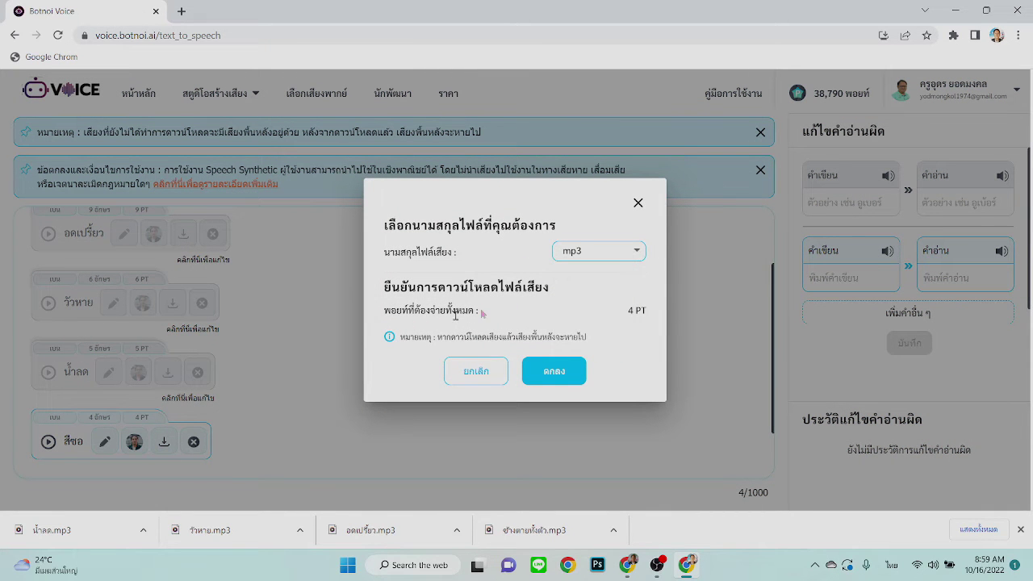
{"action": "left_click", "coordinate": [554, 370]}
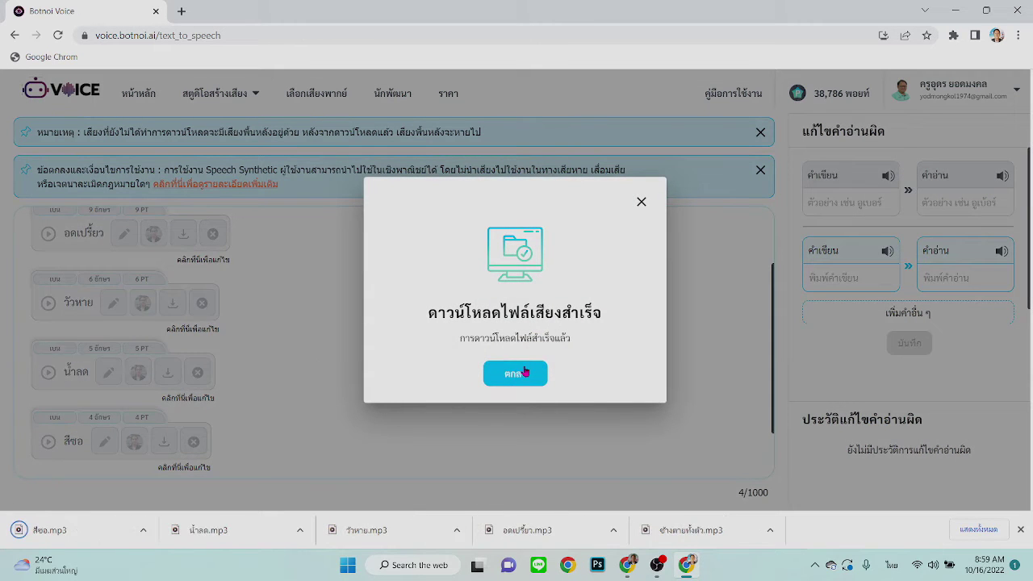
{"action": "left_click", "coordinate": [524, 373]}
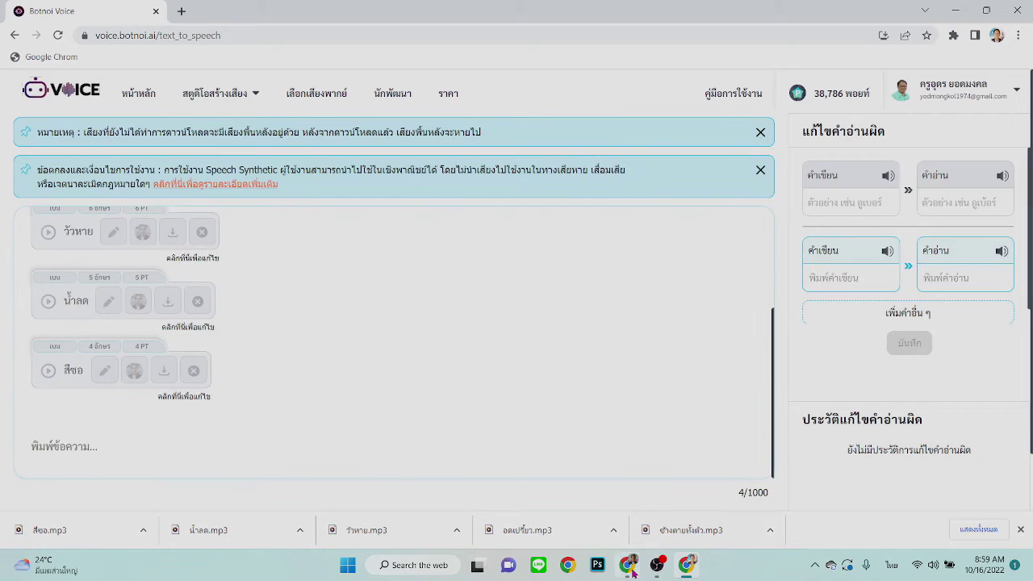
Check page 8 of the Canva design for its phrase, and generate and play ไก่เห็นตีนงู in Botnoi Voice with the เบน voice.
{"action": "left_click", "coordinate": [633, 572]}
{"action": "left_click", "coordinate": [824, 434]}
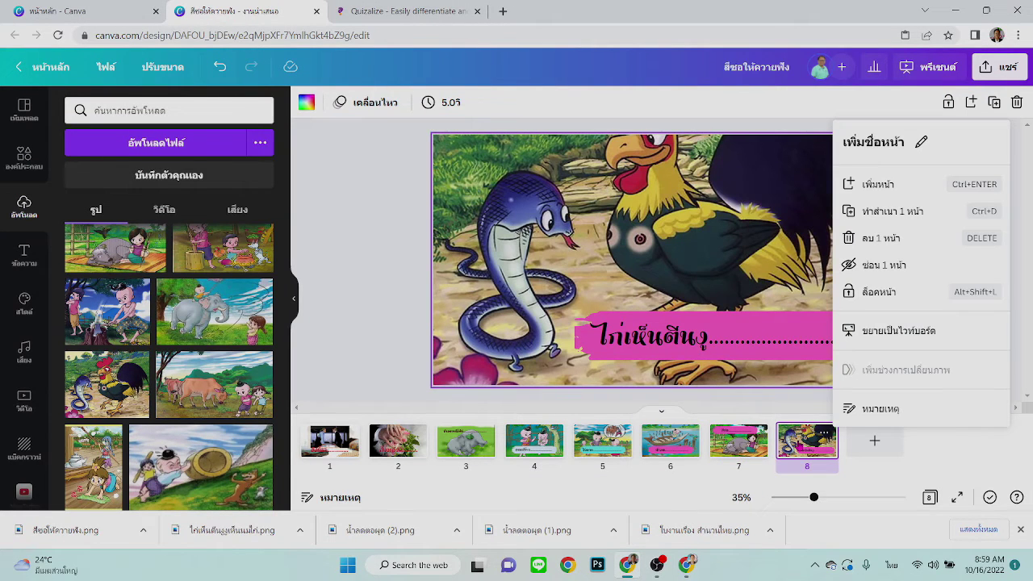
{"action": "key", "text": "Escape"}
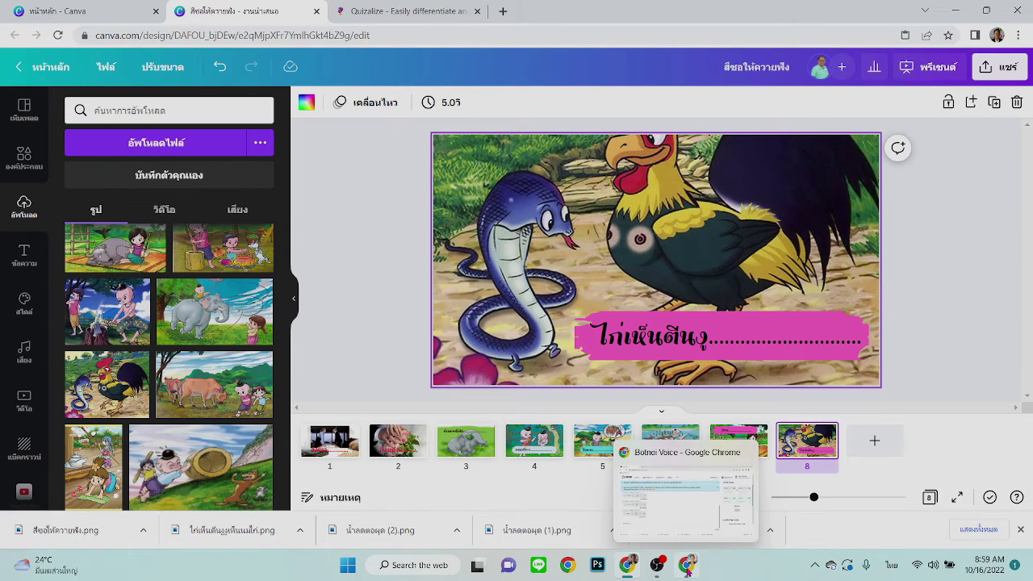
{"action": "left_click", "coordinate": [686, 567]}
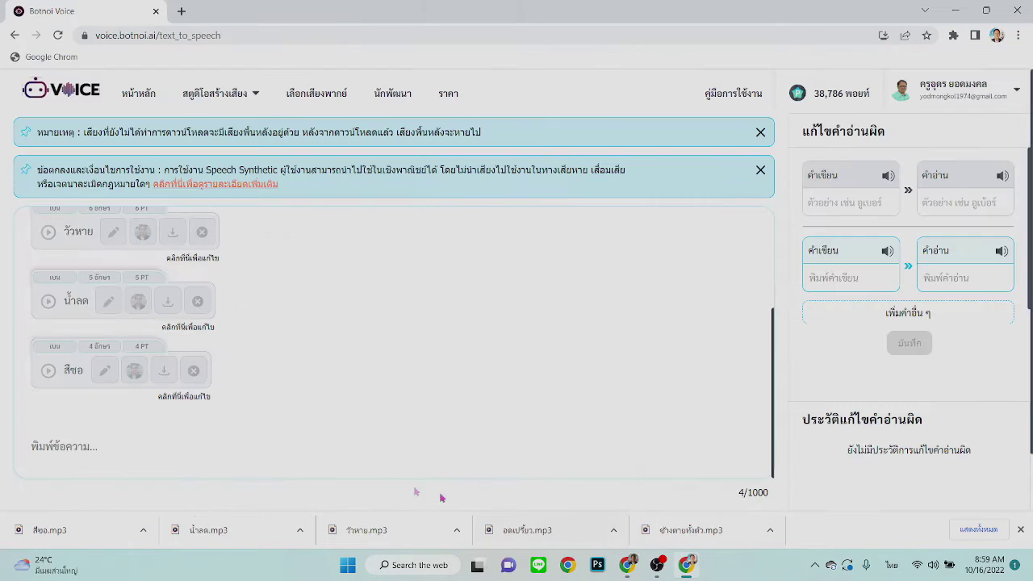
{"action": "left_click", "coordinate": [96, 452]}
{"action": "type", "text": "ไ"}
{"action": "triple_click", "coordinate": [97, 452]}
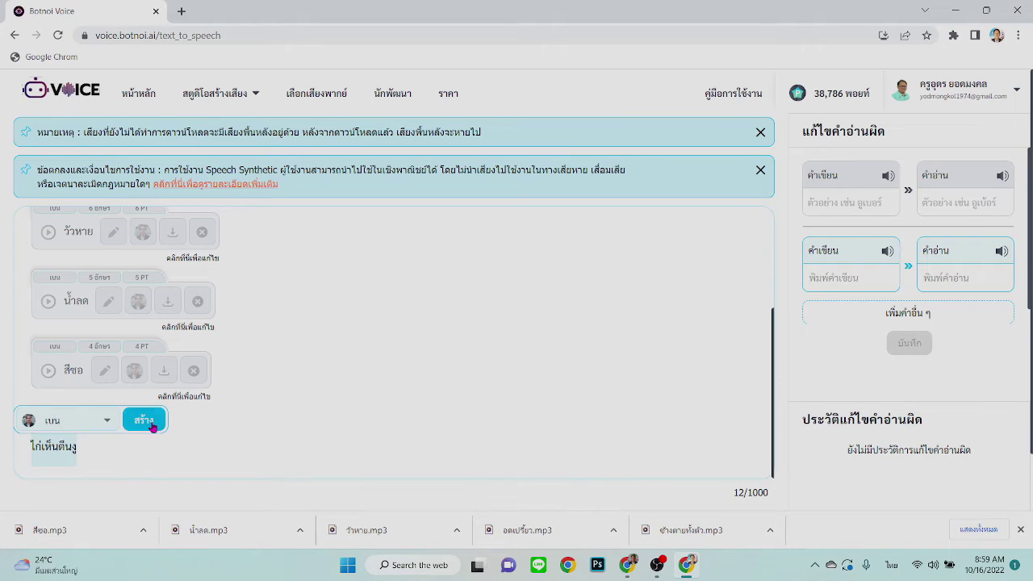
{"action": "left_click", "coordinate": [150, 425]}
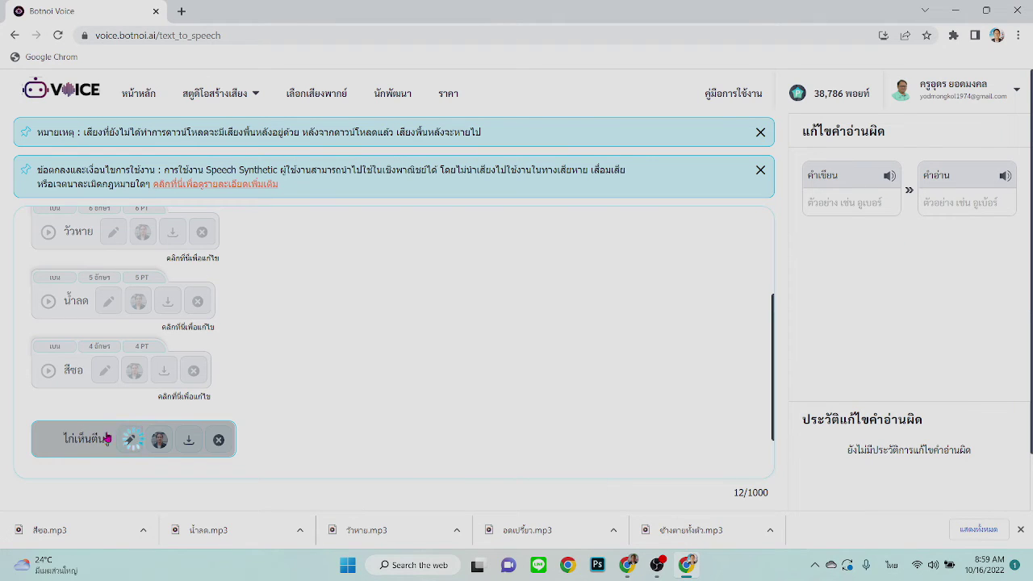
{"action": "left_click", "coordinate": [48, 445]}
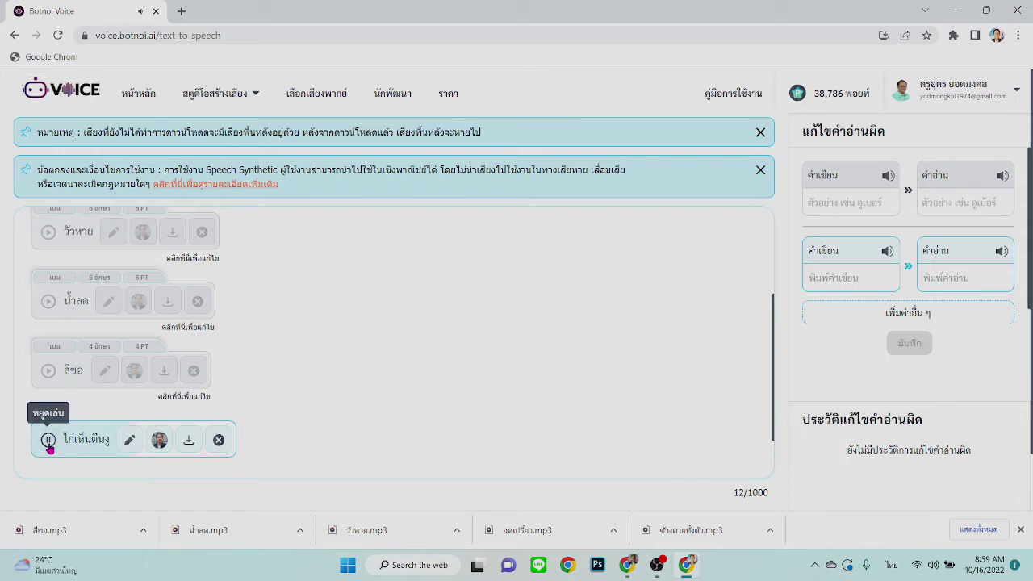
Download the ไก่เห็นตีนงู speech clip as an mp3 file and dismiss the completion notice.
{"action": "left_click", "coordinate": [188, 442]}
{"action": "left_click", "coordinate": [637, 253]}
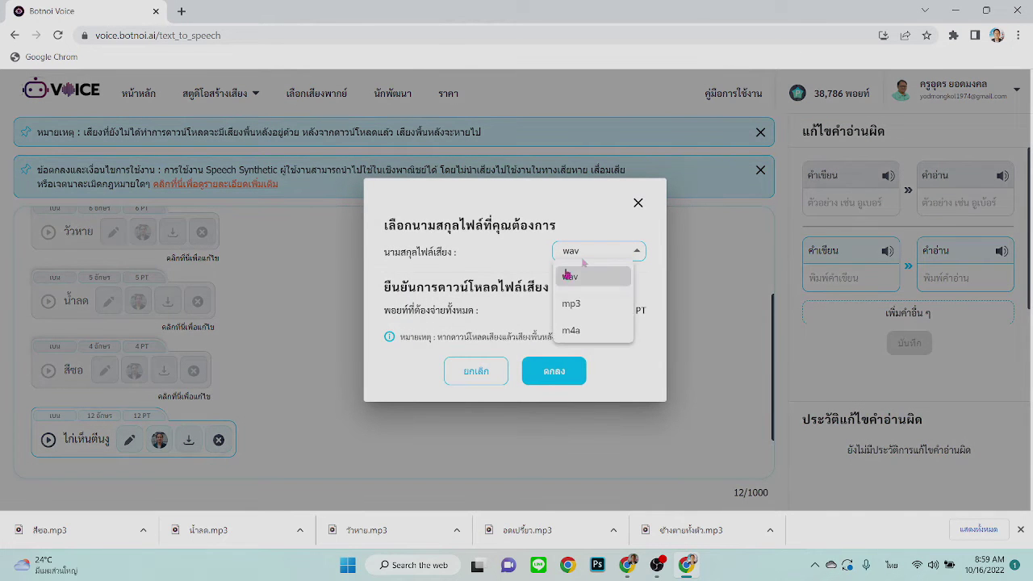
{"action": "left_click", "coordinate": [578, 303]}
{"action": "left_click", "coordinate": [539, 375]}
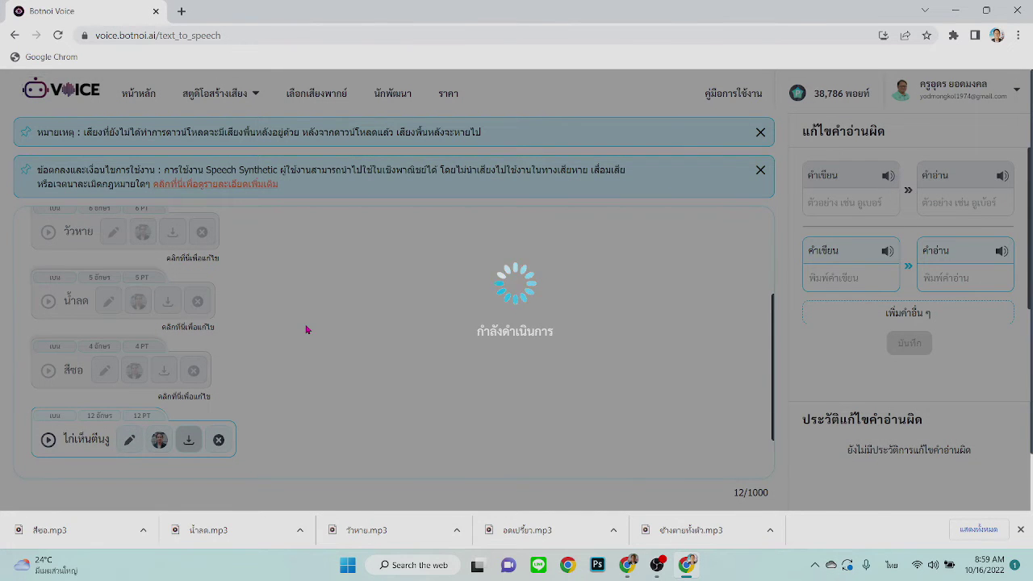
{"action": "left_click", "coordinate": [508, 372]}
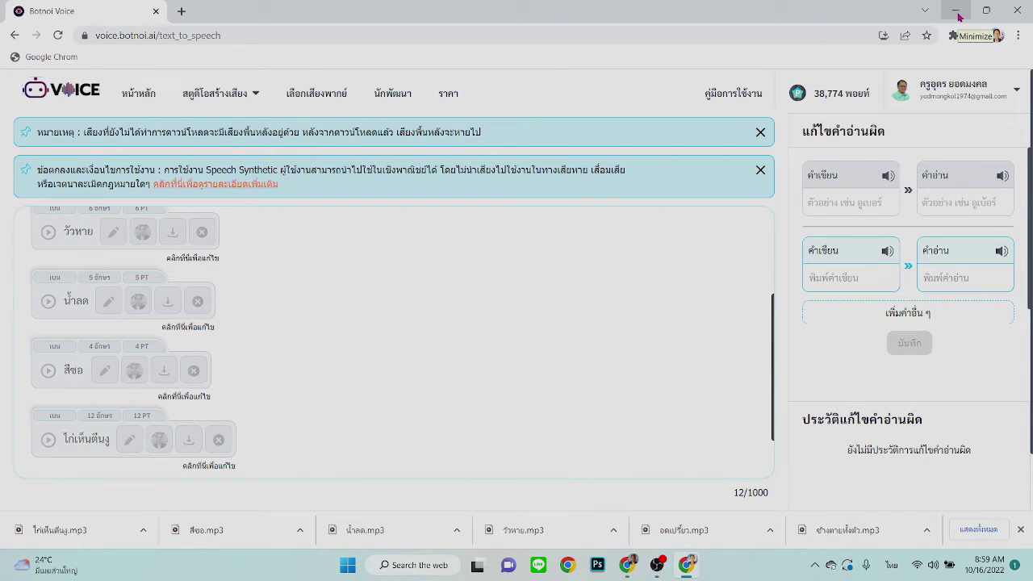
Minimize the browser windows to check the mp3 files on the desktop, and return to the Canva window.
{"action": "left_click", "coordinate": [956, 11]}
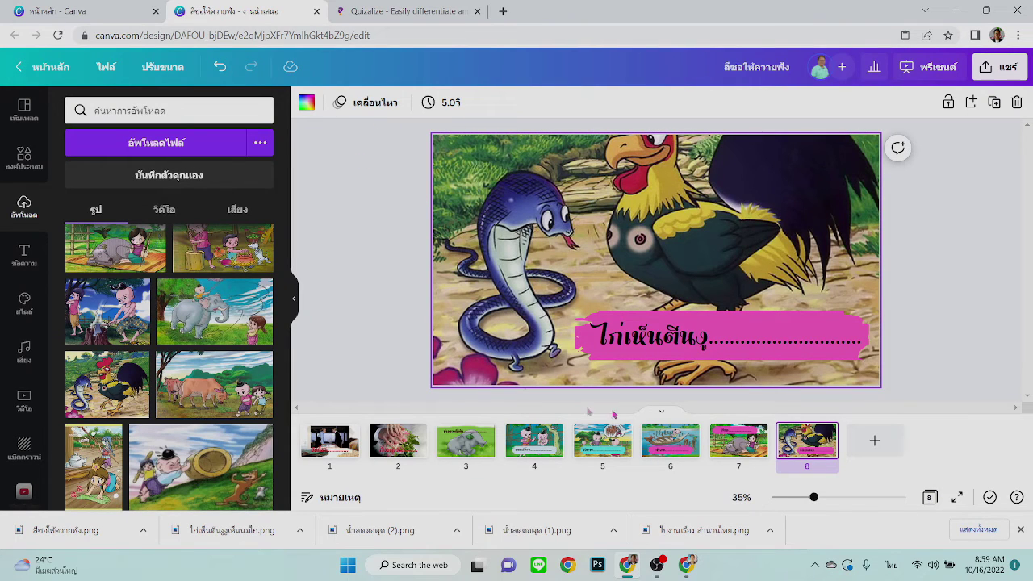
{"action": "left_click", "coordinate": [956, 11]}
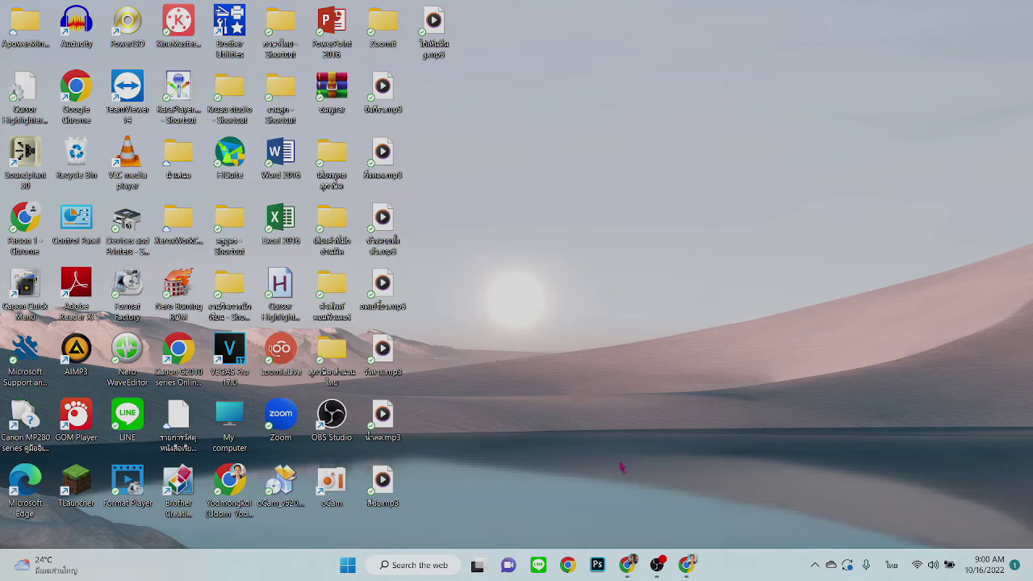
{"action": "left_click", "coordinate": [626, 506]}
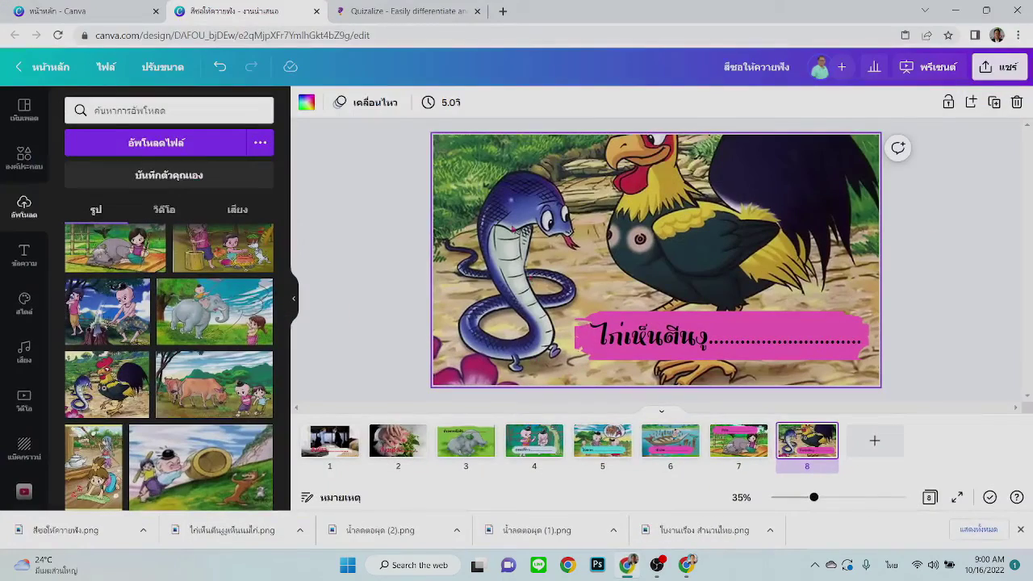
Switch to Quizalize, log in as a teacher with the school Google account, and choose "I'm a teacher" as the occupation.
{"action": "left_click", "coordinate": [401, 9]}
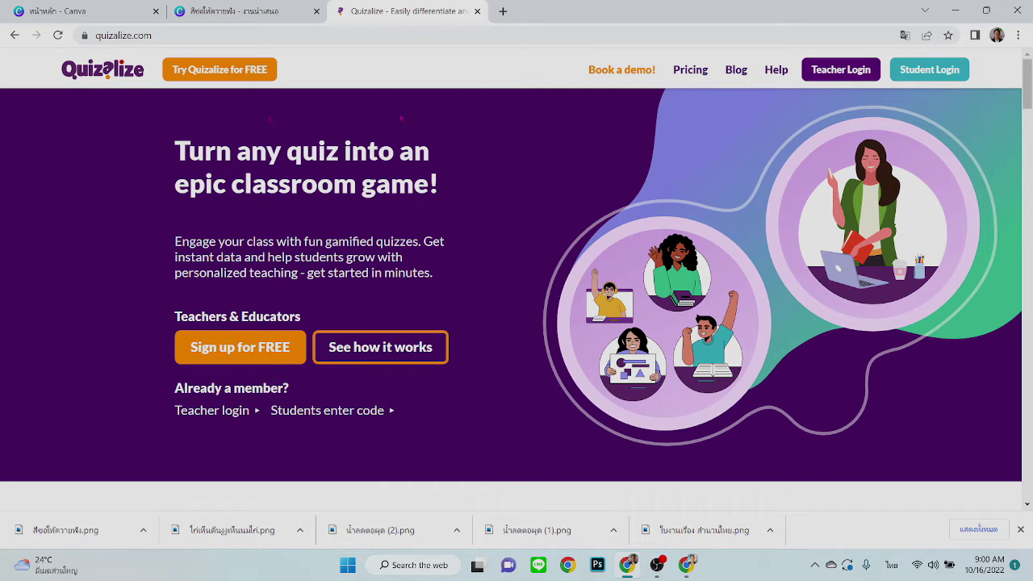
{"action": "left_click", "coordinate": [837, 71]}
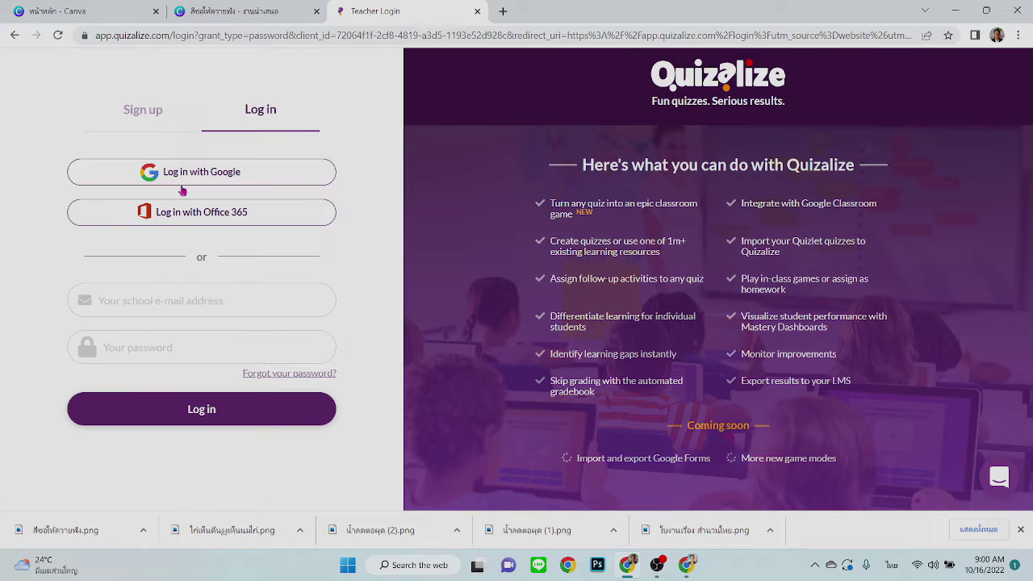
{"action": "left_click", "coordinate": [184, 180]}
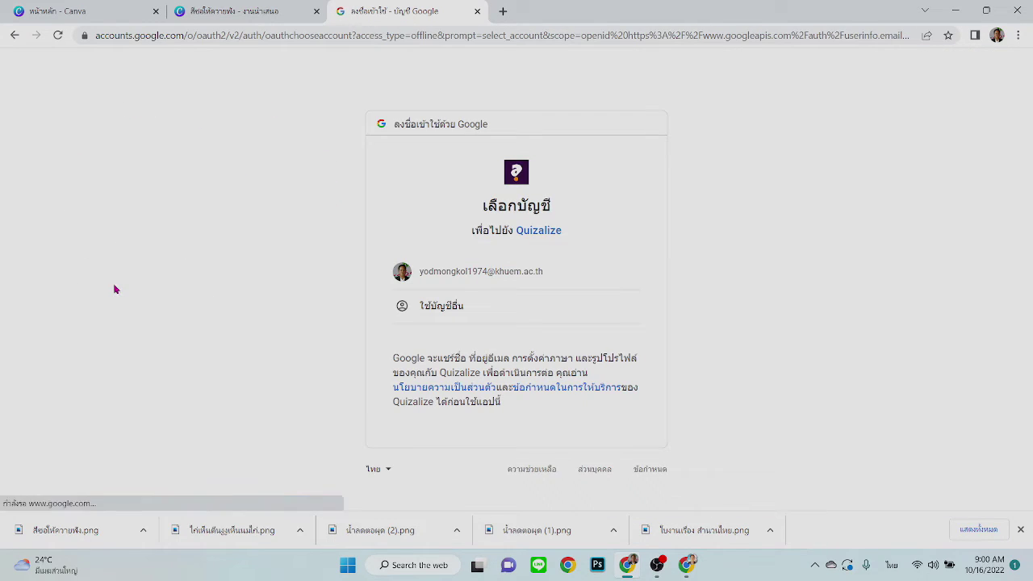
{"action": "left_click", "coordinate": [473, 271]}
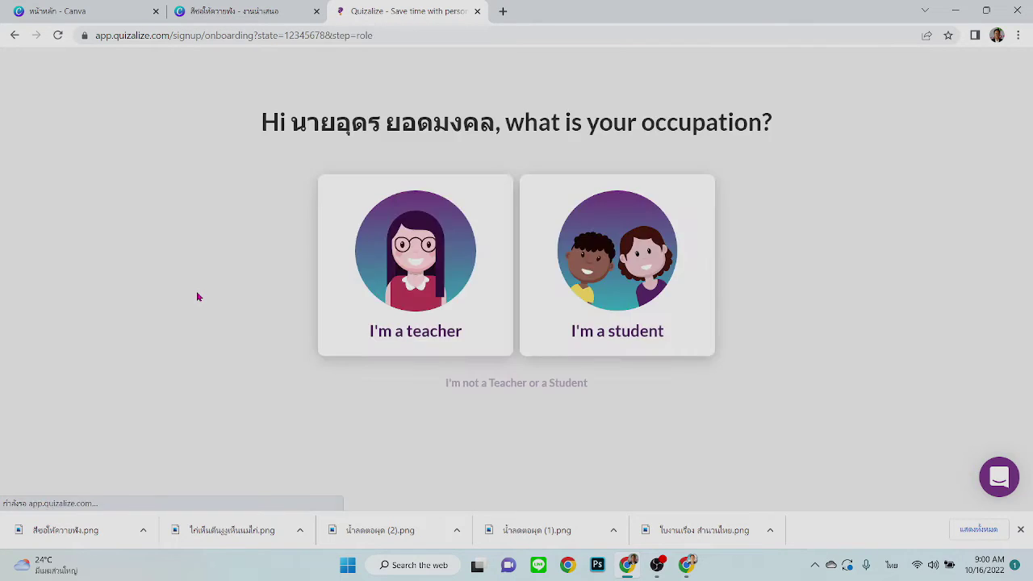
{"action": "left_click", "coordinate": [428, 269]}
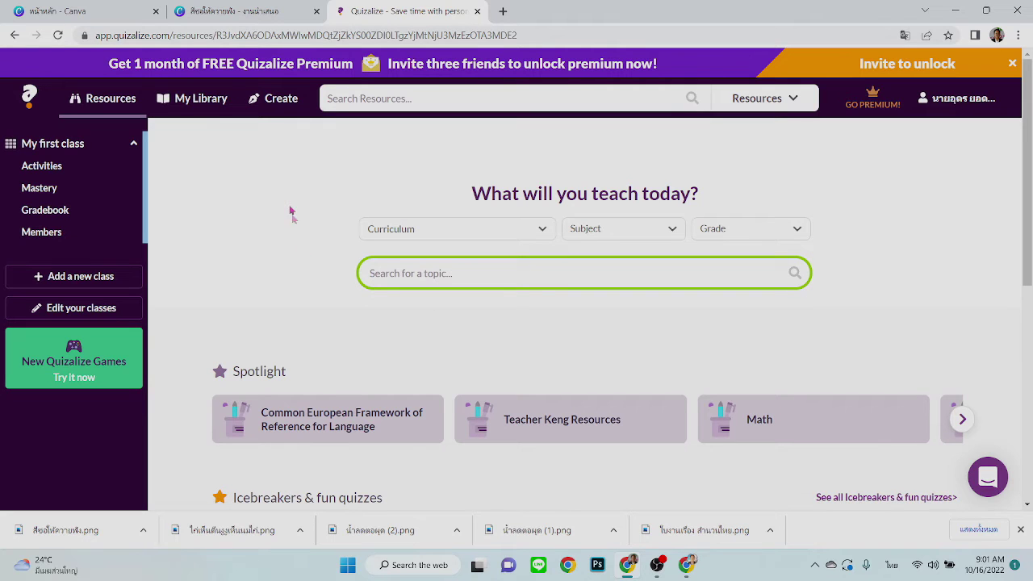
Dismiss the browser's downloads bar and the chat message on the Quizalize Resources page.
{"action": "left_click", "coordinate": [1022, 529]}
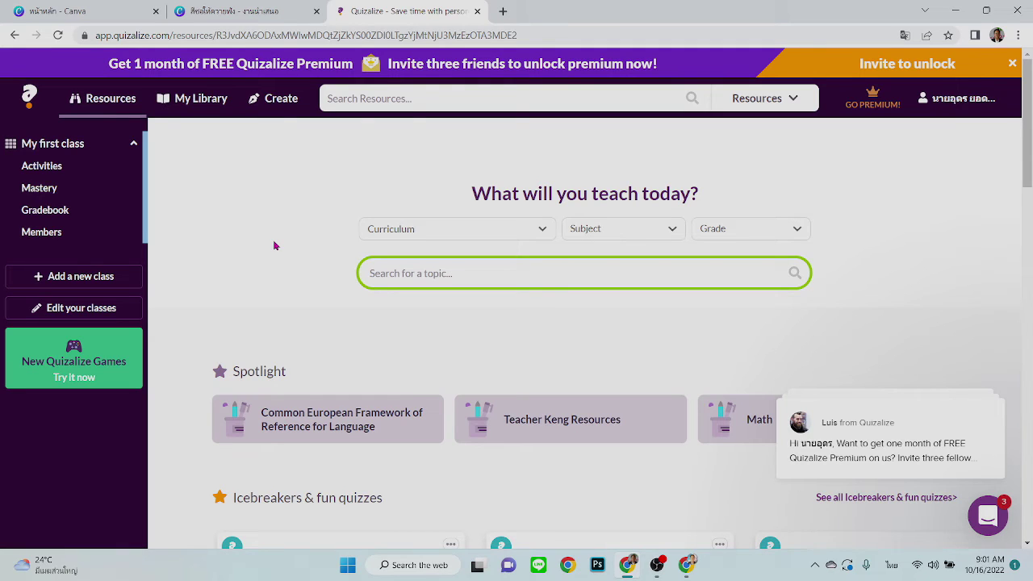
{"action": "mouse_move", "coordinate": [989, 406]}
{"action": "left_click", "coordinate": [986, 208]}
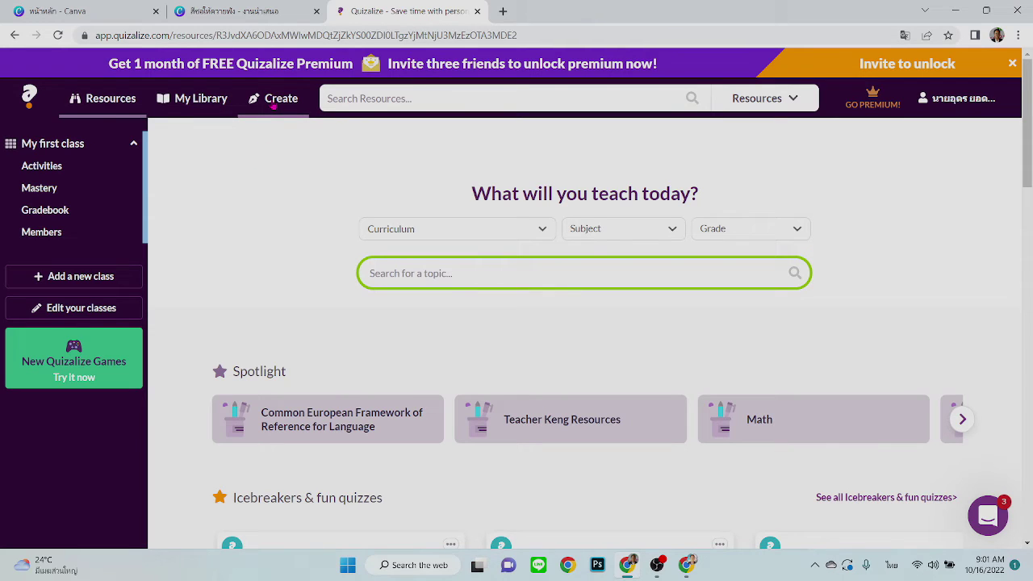
Create a new quiz in Quizalize and title it เกมต่อคำสำนวนไทย.
{"action": "left_click", "coordinate": [276, 101]}
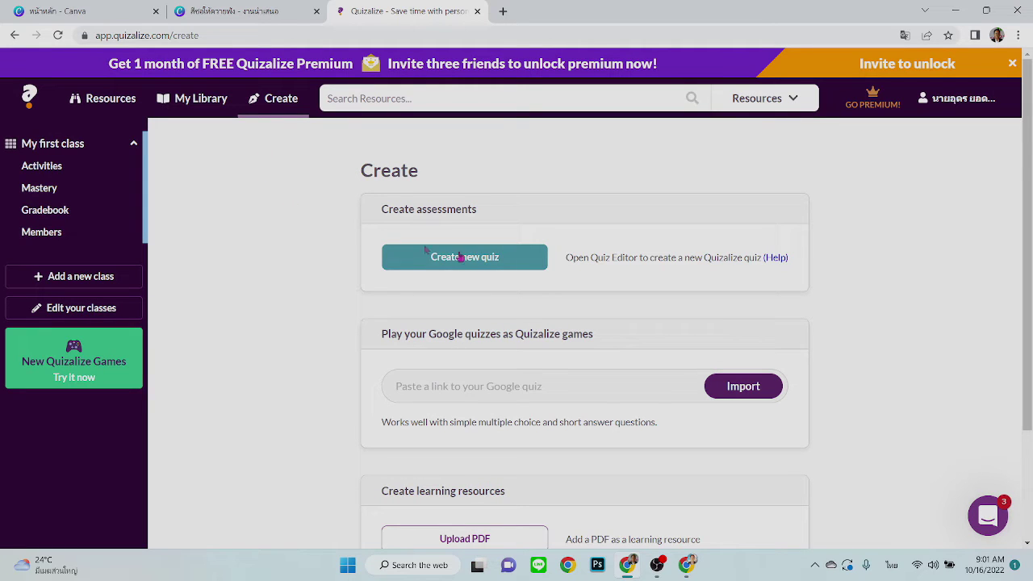
{"action": "left_click", "coordinate": [477, 267]}
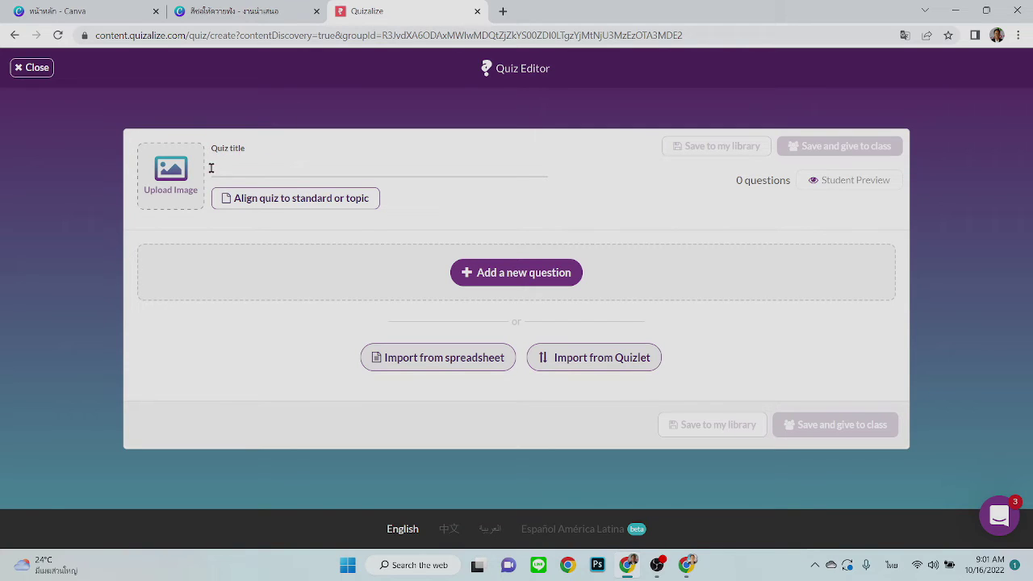
{"action": "left_click", "coordinate": [219, 170]}
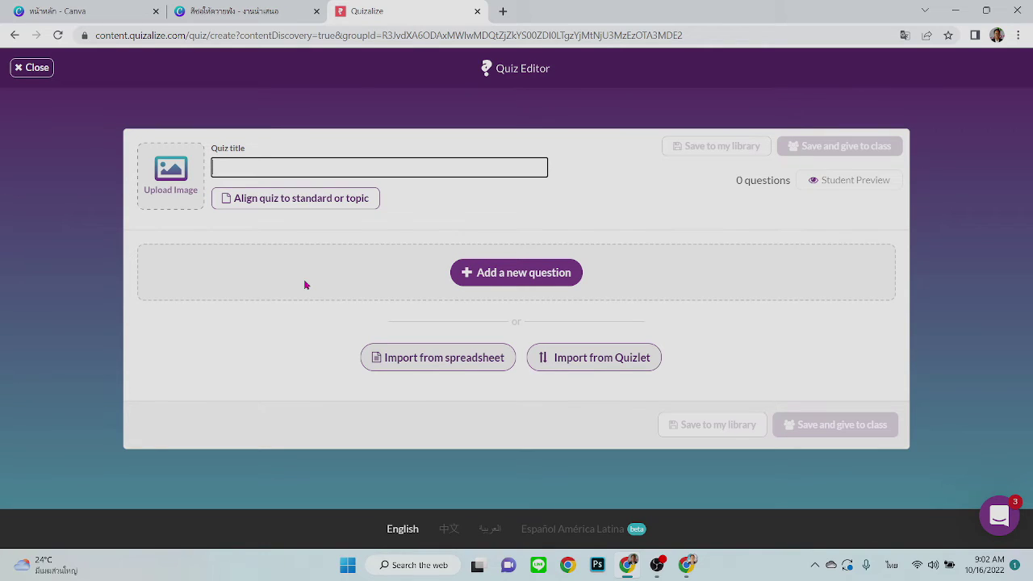
{"action": "type", "text": "เกมต่อคำสำนวนไทย"}
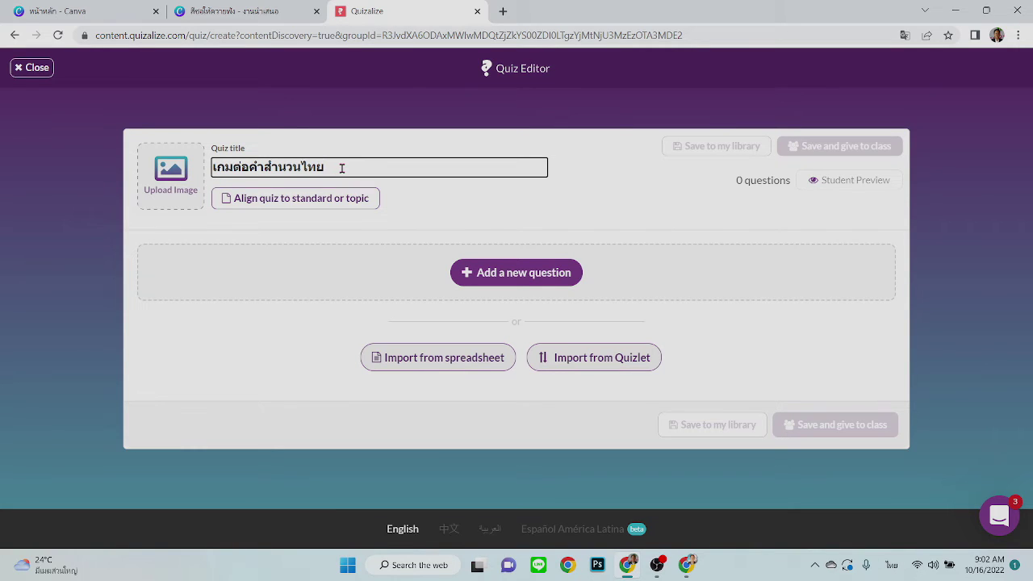
Upload the กล่องสุ่ม (2).png picture from the Downloads folder as the quiz's cover image.
{"action": "left_click", "coordinate": [172, 178]}
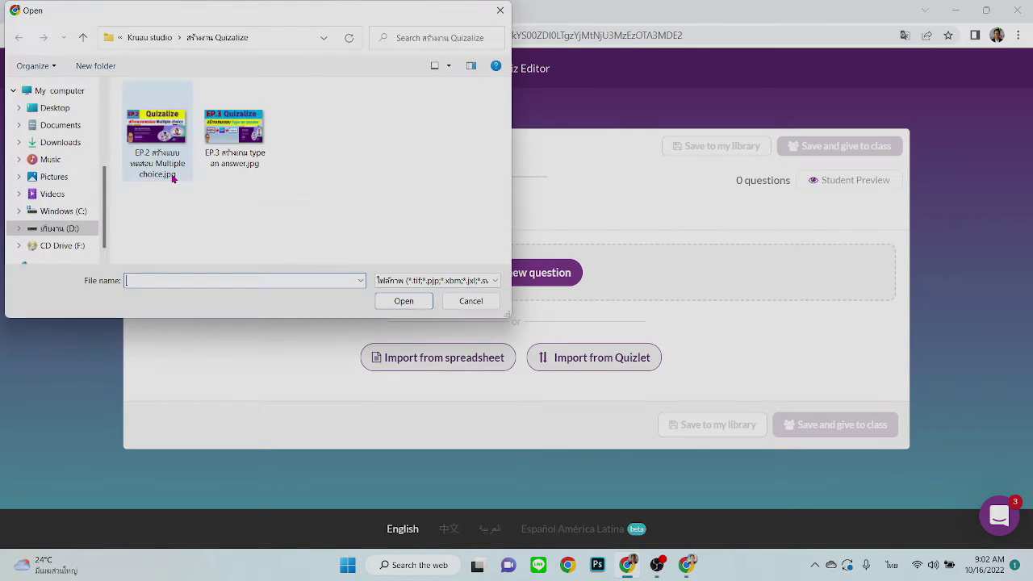
{"action": "left_click", "coordinate": [53, 142]}
{"action": "scroll", "coordinate": [278, 190], "scroll_direction": "down", "scroll_amount": 6}
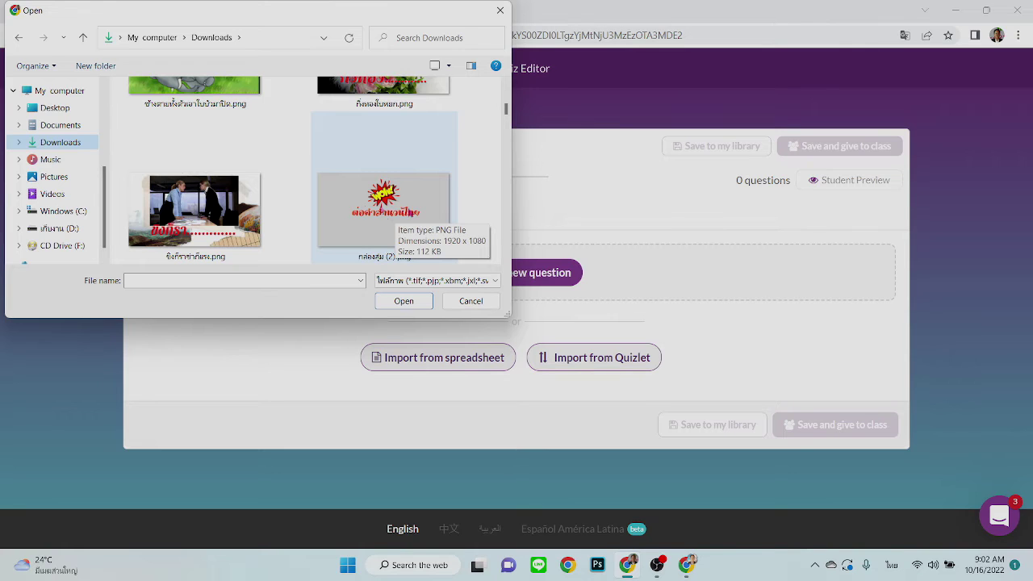
{"action": "left_click", "coordinate": [392, 212]}
{"action": "left_click", "coordinate": [418, 305]}
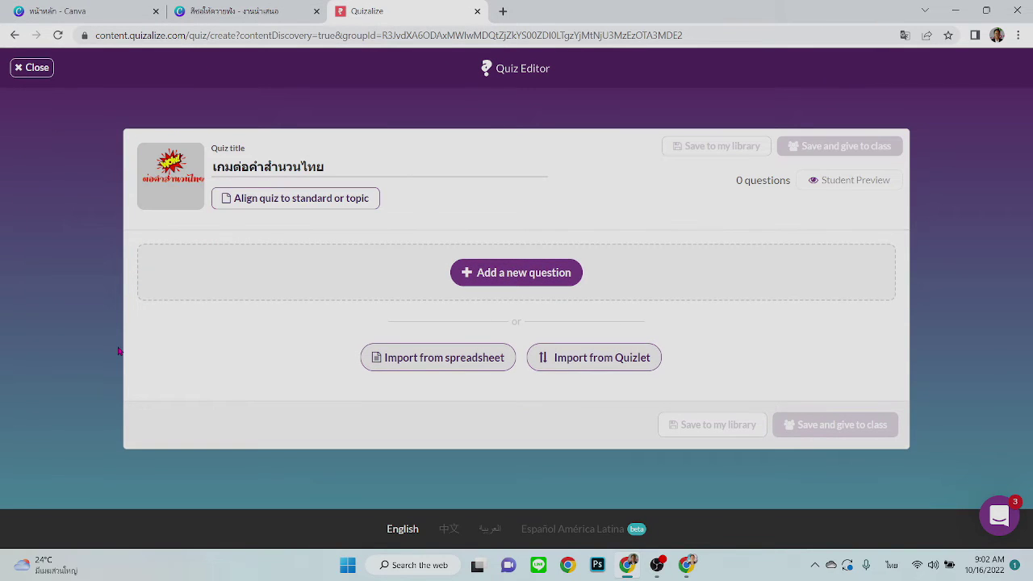
Add a new question to the quiz, keep its duration at 30 seconds, and set the question type to Type an answer.
{"action": "left_click", "coordinate": [507, 275]}
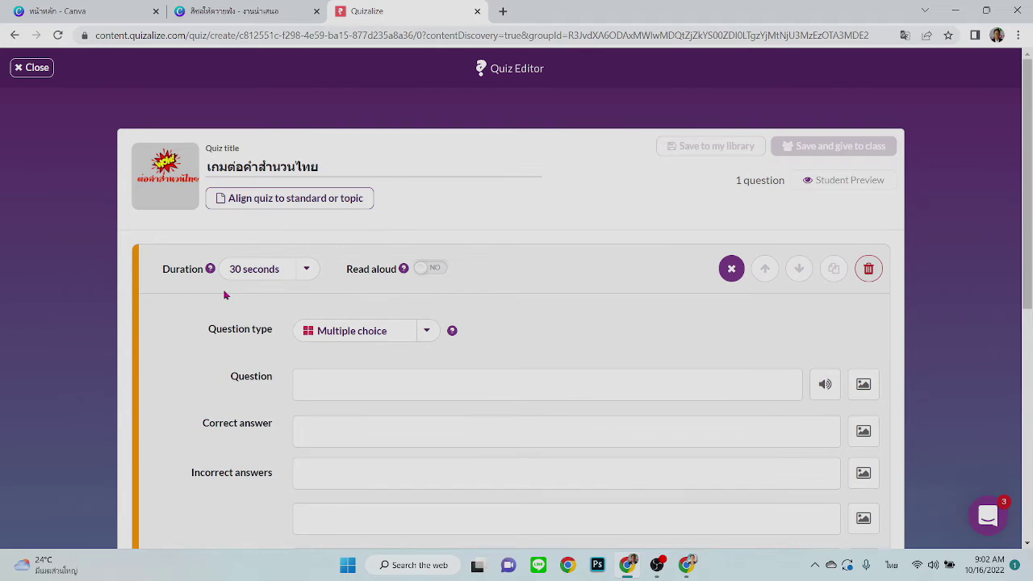
{"action": "left_click", "coordinate": [305, 271]}
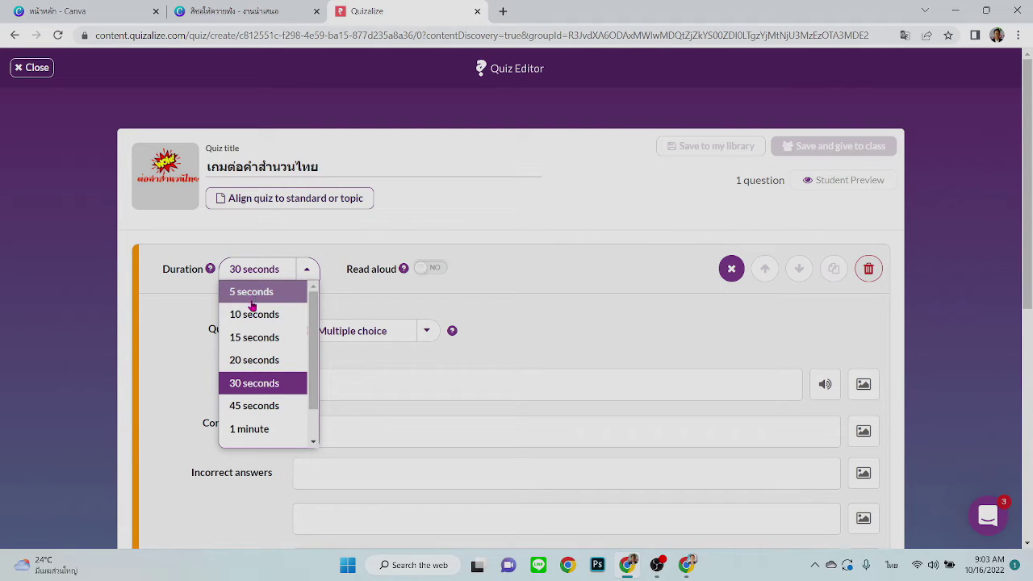
{"action": "scroll", "coordinate": [254, 339], "scroll_direction": "down", "scroll_amount": 2}
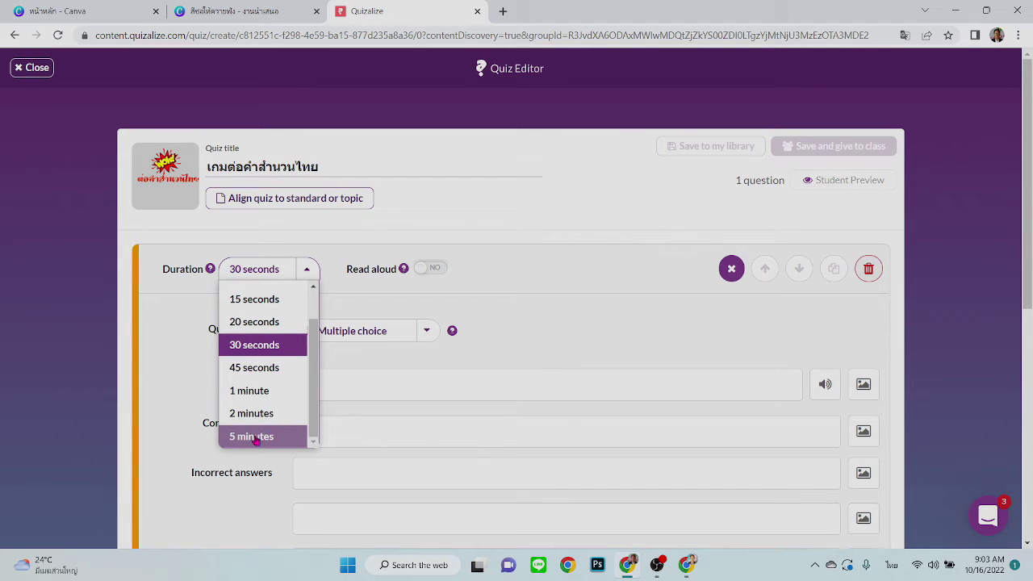
{"action": "left_click", "coordinate": [291, 349]}
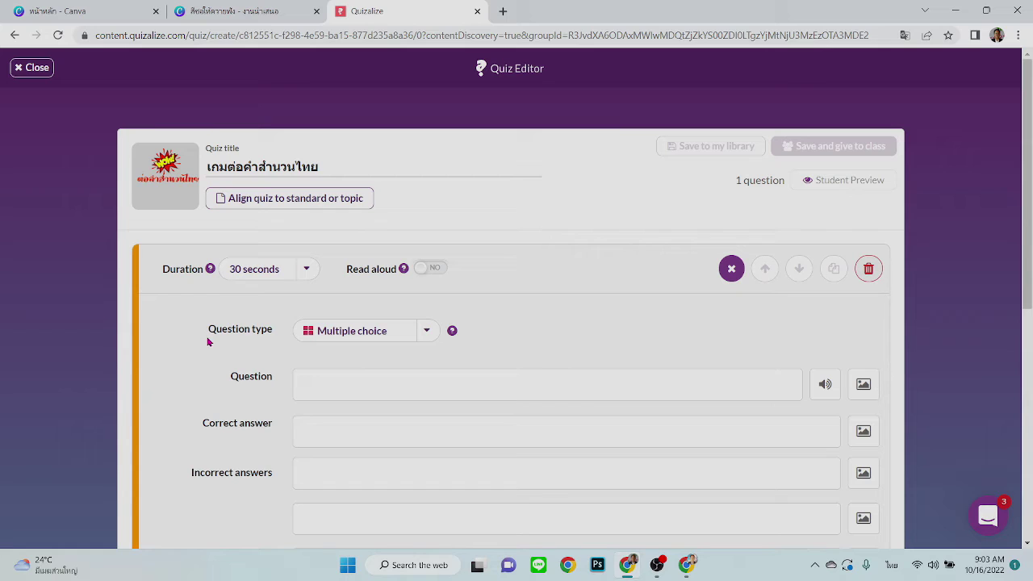
{"action": "left_click", "coordinate": [427, 334]}
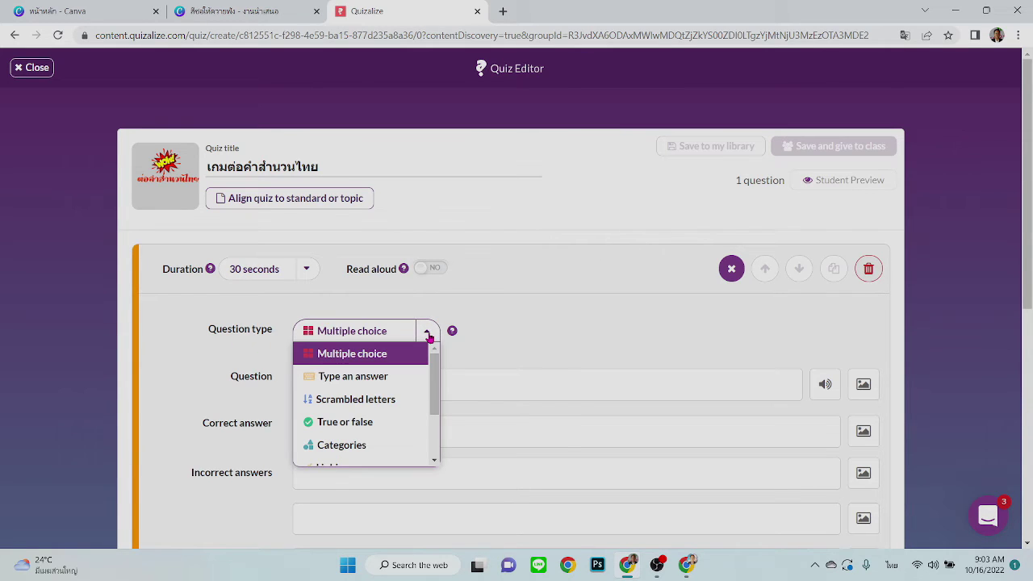
{"action": "left_click", "coordinate": [373, 385]}
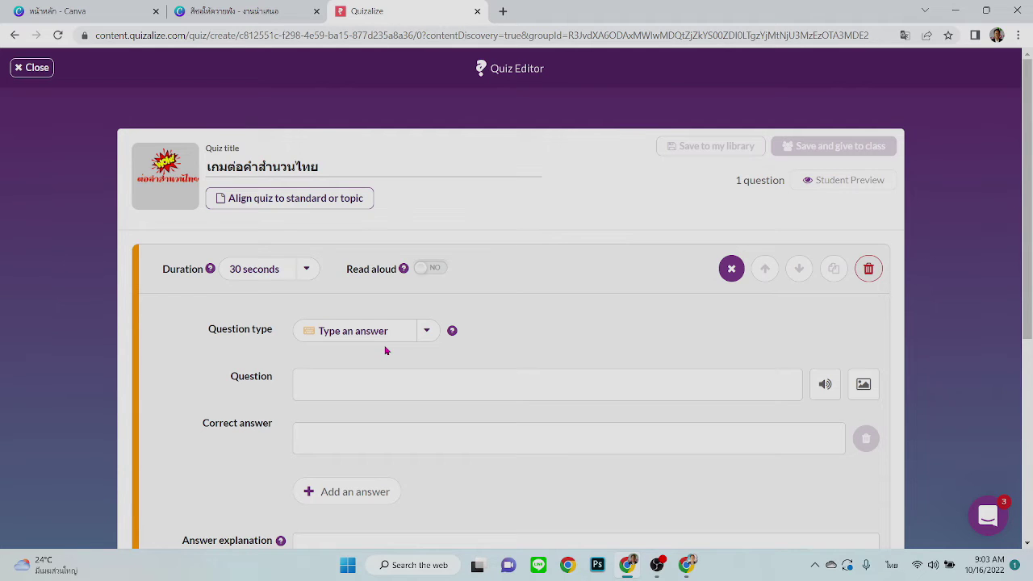
Check the idiom on the first Canva slide, return to Quizalize, and enter ขิงก็รา followed by a dotted blank as the question text.
{"action": "scroll", "coordinate": [386, 350], "scroll_direction": "down", "scroll_amount": 1}
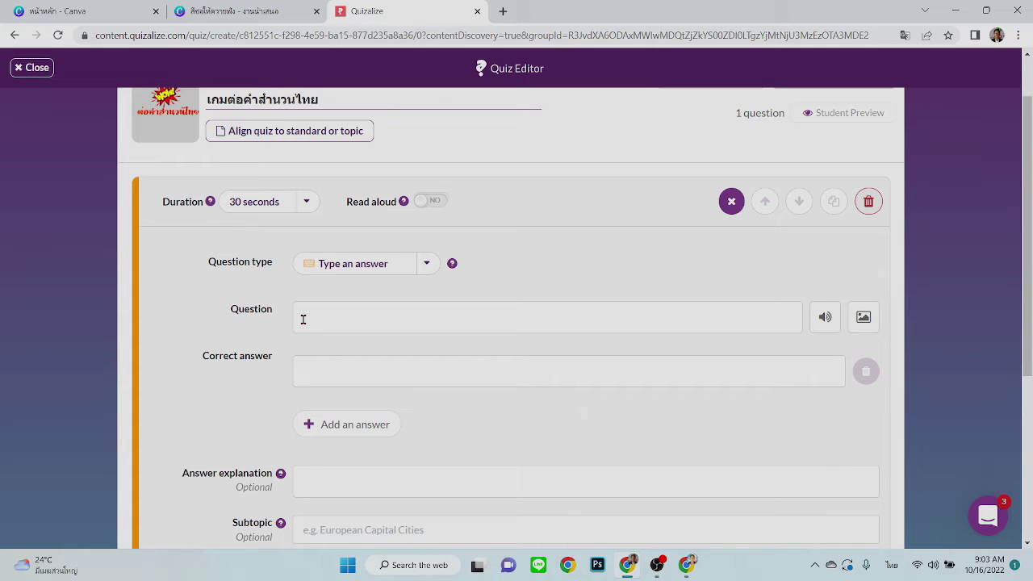
{"action": "left_click", "coordinate": [302, 320]}
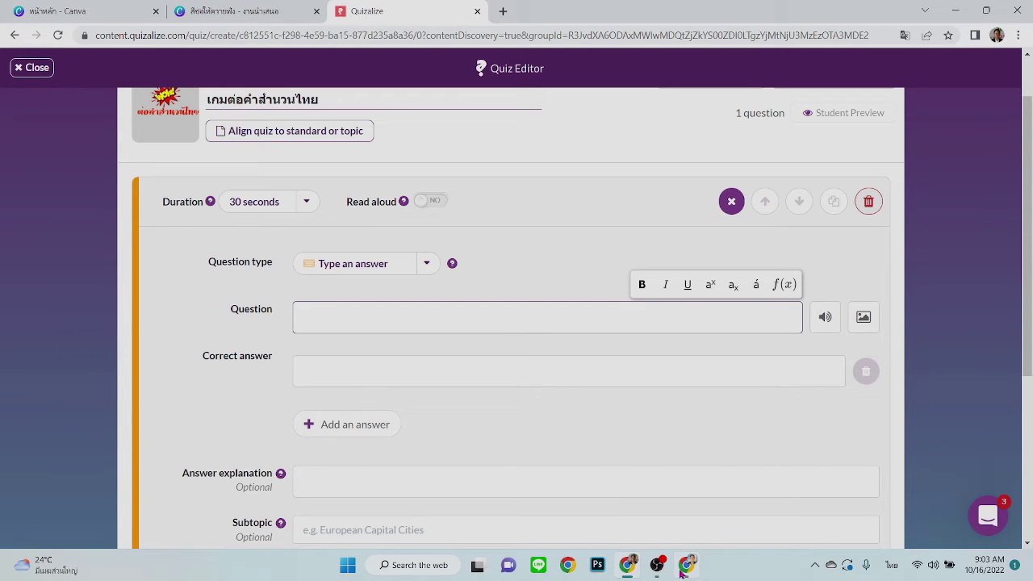
{"action": "mouse_move", "coordinate": [681, 573]}
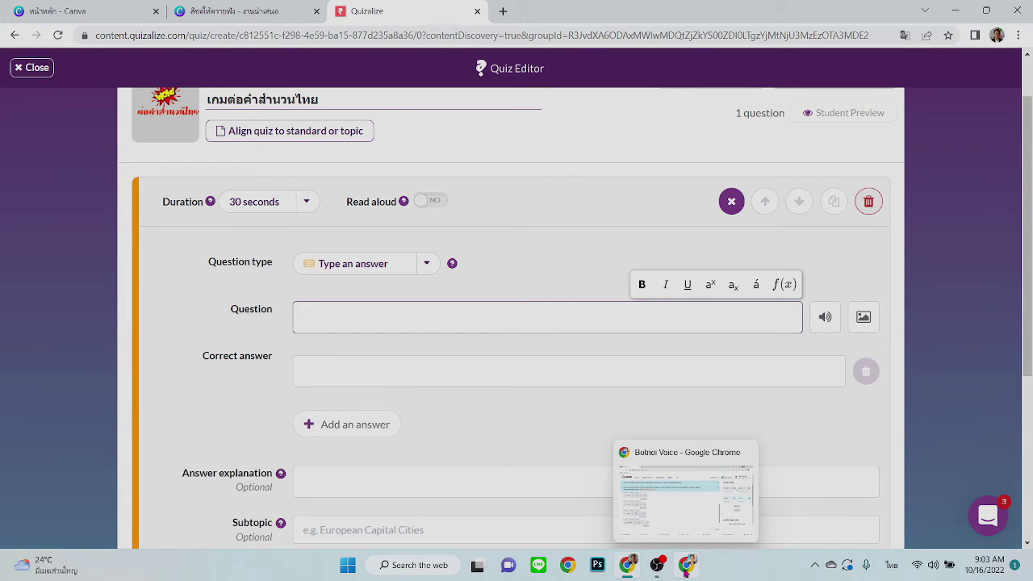
{"action": "left_click", "coordinate": [684, 570]}
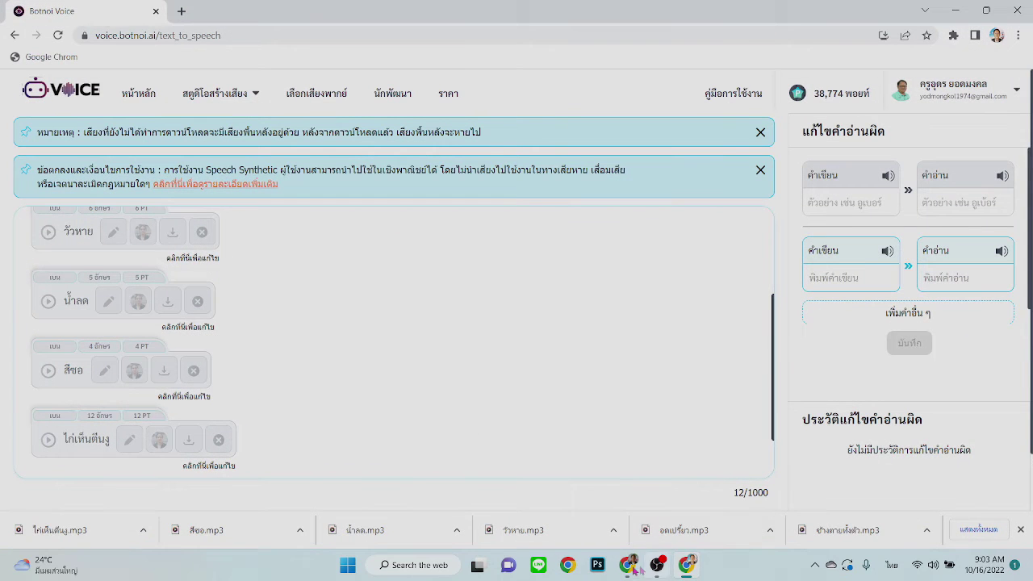
{"action": "left_click", "coordinate": [636, 567]}
{"action": "left_click", "coordinate": [224, 14]}
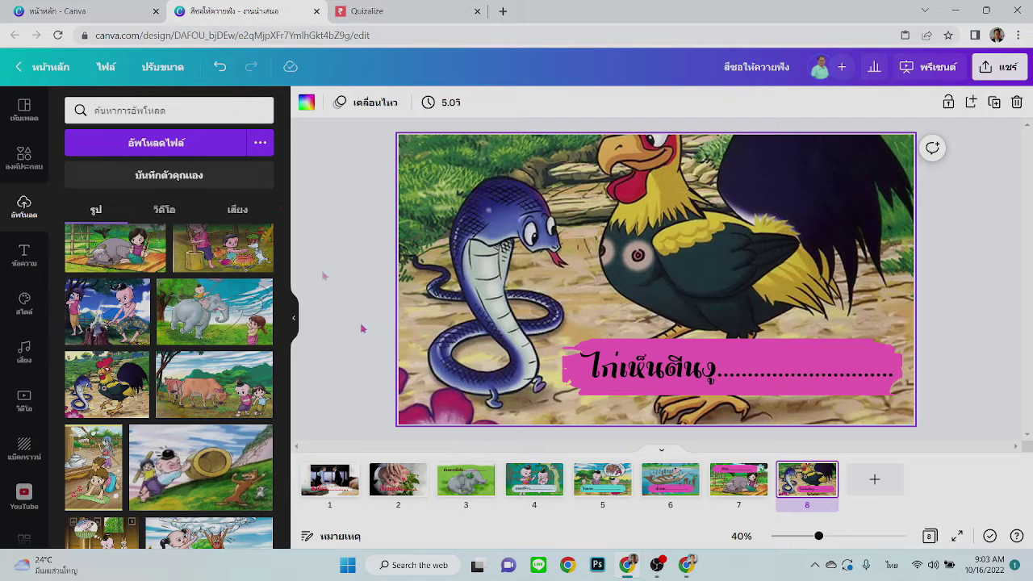
{"action": "left_click", "coordinate": [339, 494]}
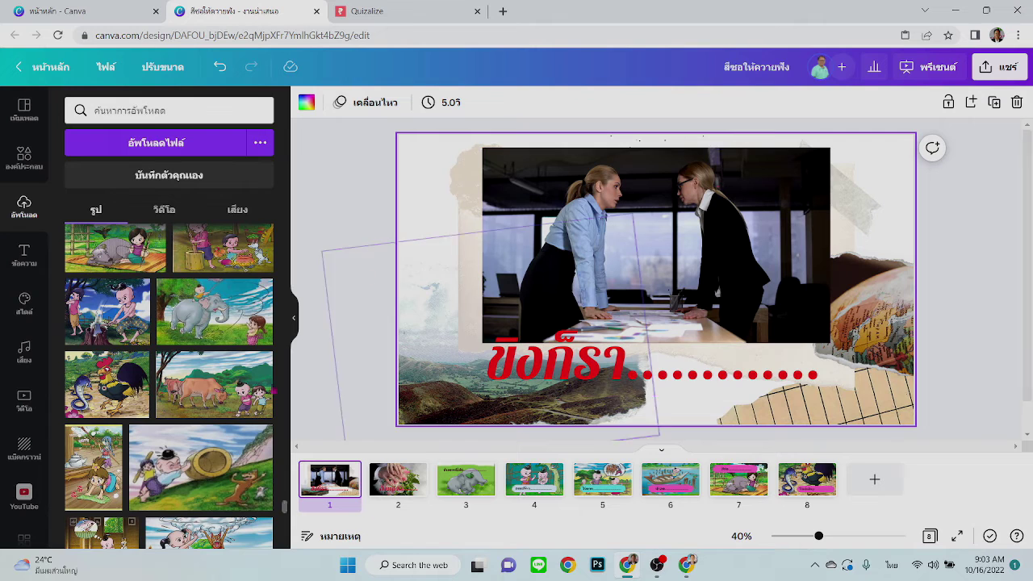
{"action": "mouse_move", "coordinate": [690, 573]}
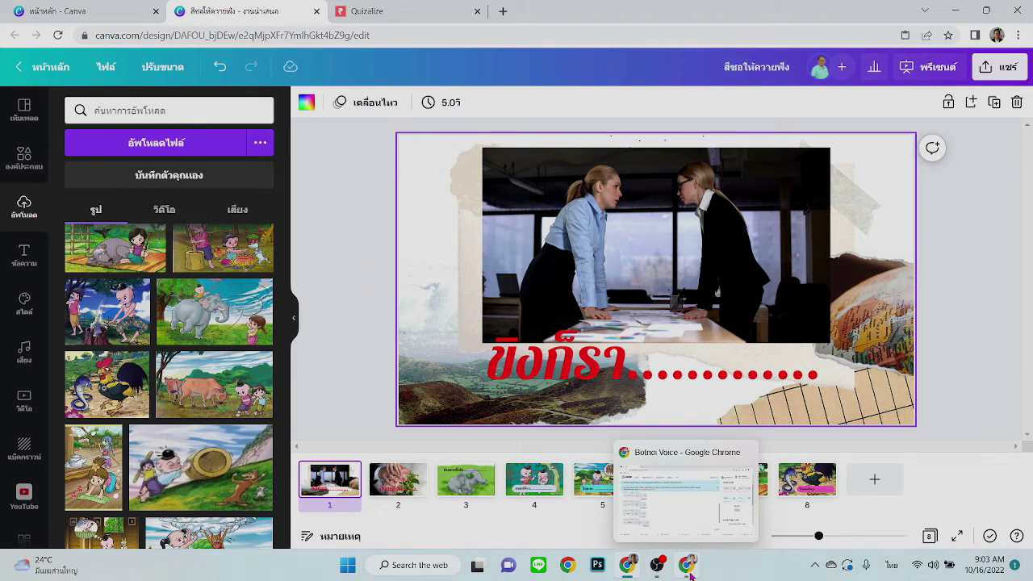
{"action": "left_click", "coordinate": [380, 12]}
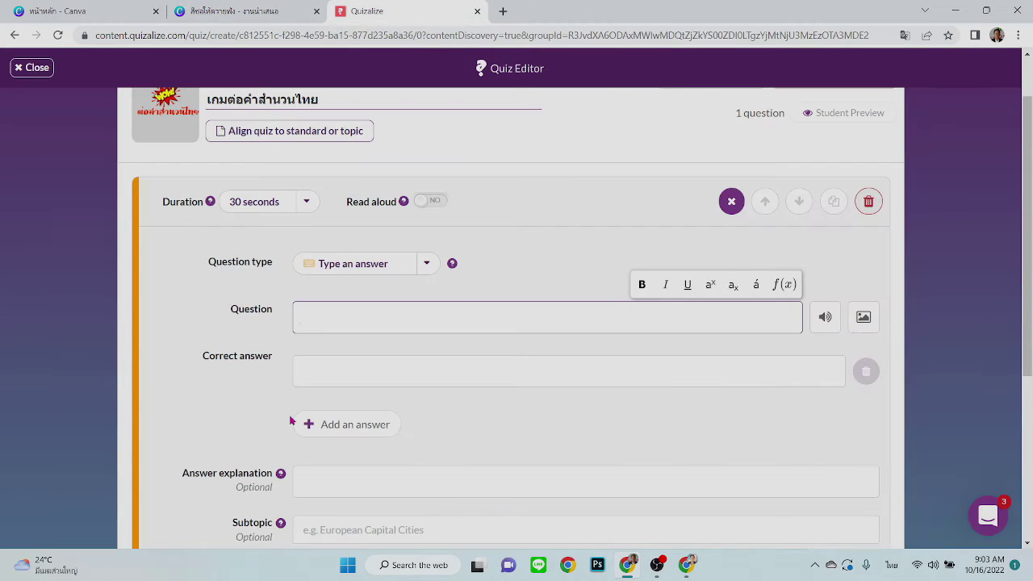
{"action": "type", "text": "ขิงก็รา"}
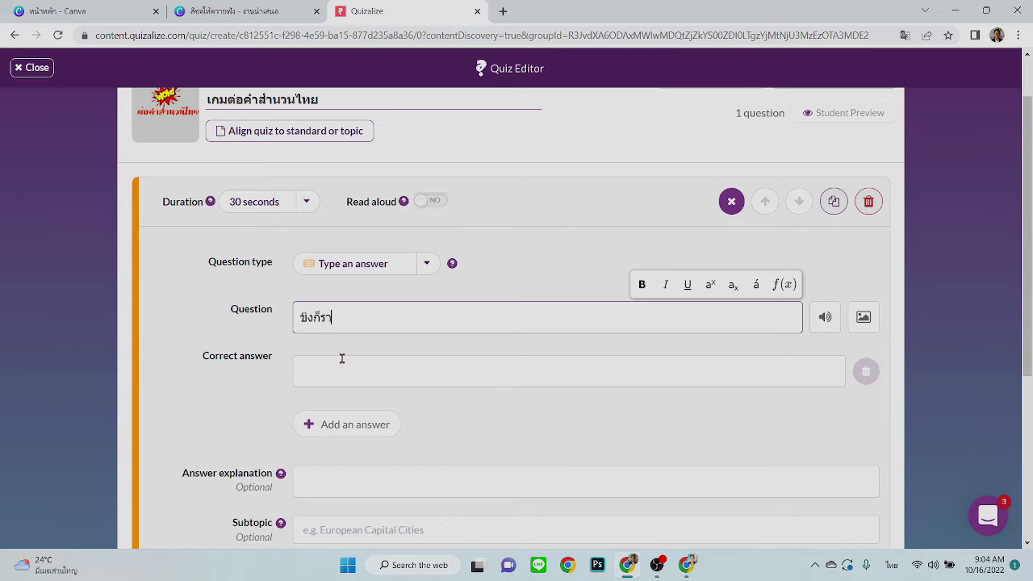
{"action": "type", "text": ".............................."}
Upload ขิงก็รา.mp3 from the Desktop as the question's audio.
{"action": "left_click", "coordinate": [824, 319]}
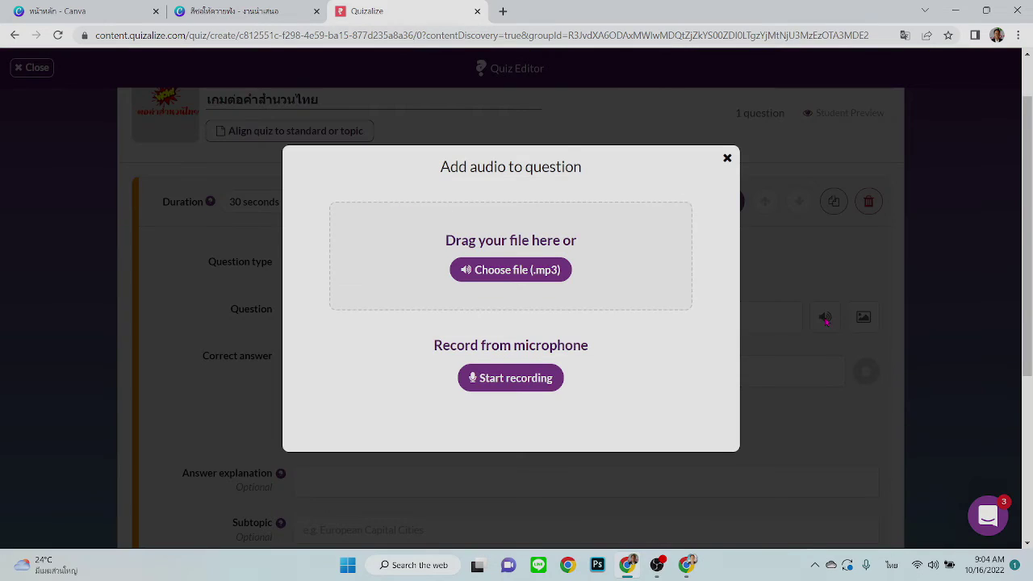
{"action": "left_click", "coordinate": [517, 271]}
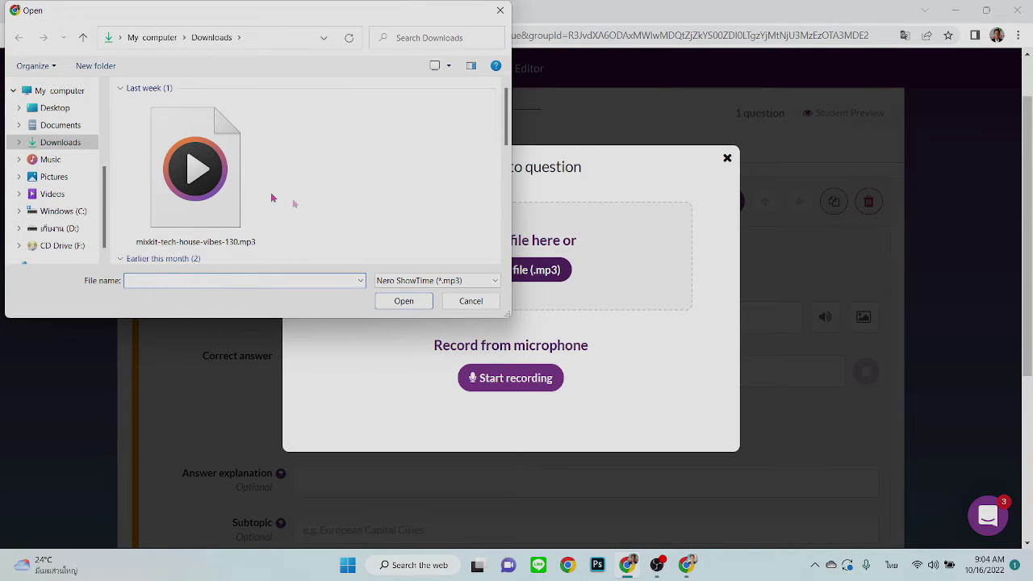
{"action": "left_click", "coordinate": [55, 110]}
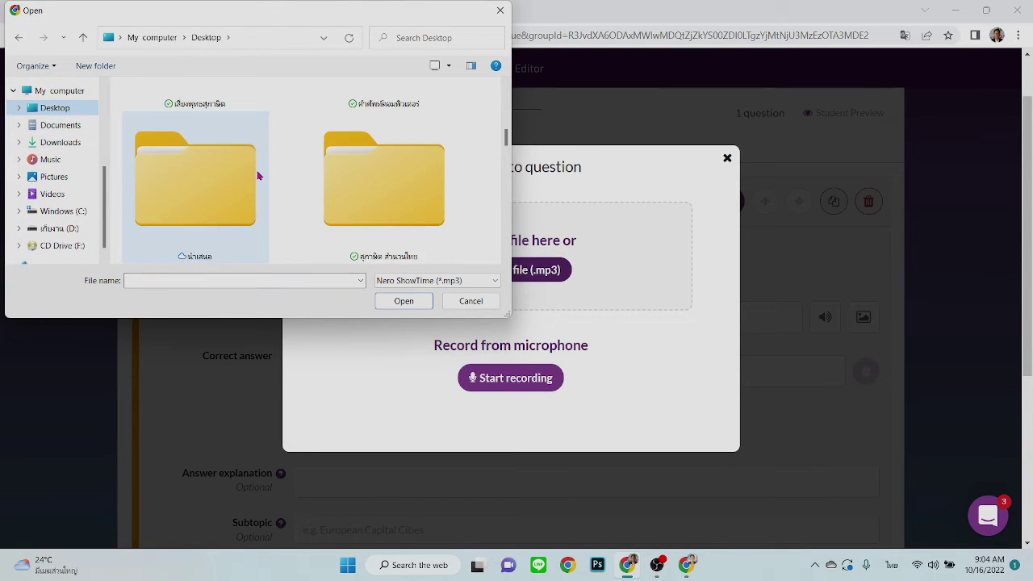
{"action": "scroll", "coordinate": [258, 176], "scroll_direction": "down", "scroll_amount": 3}
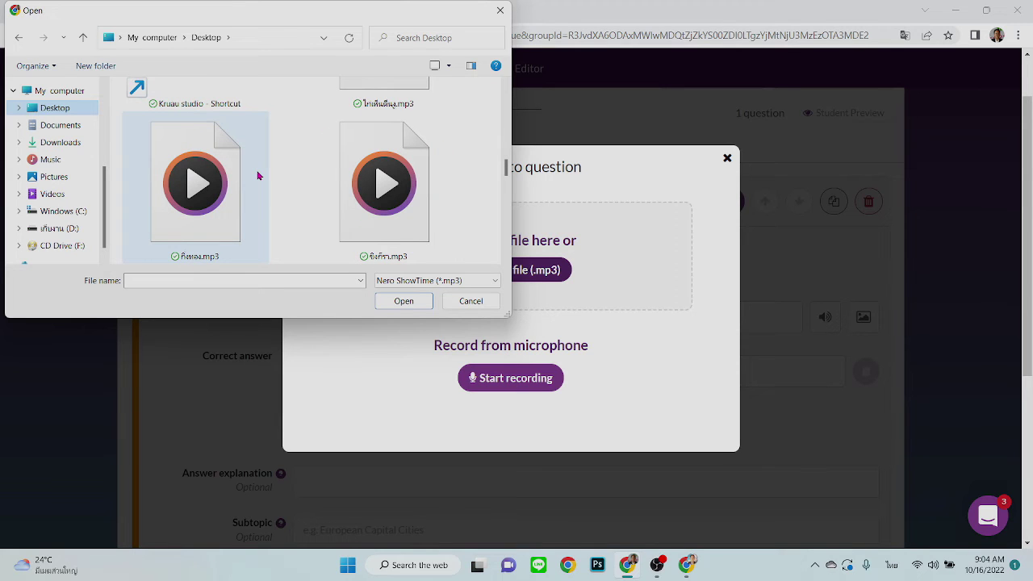
{"action": "left_click", "coordinate": [394, 196]}
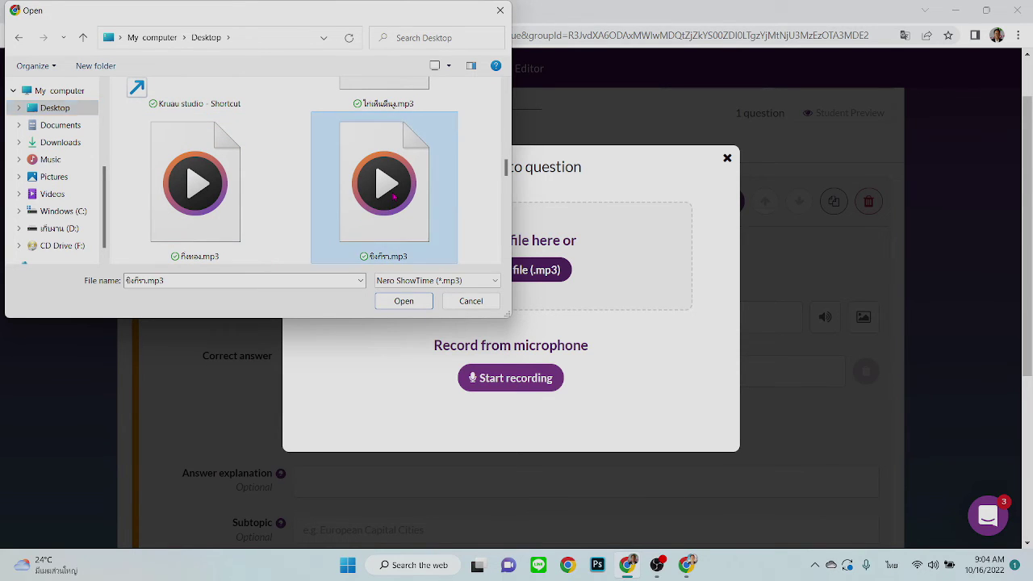
{"action": "left_click", "coordinate": [404, 300]}
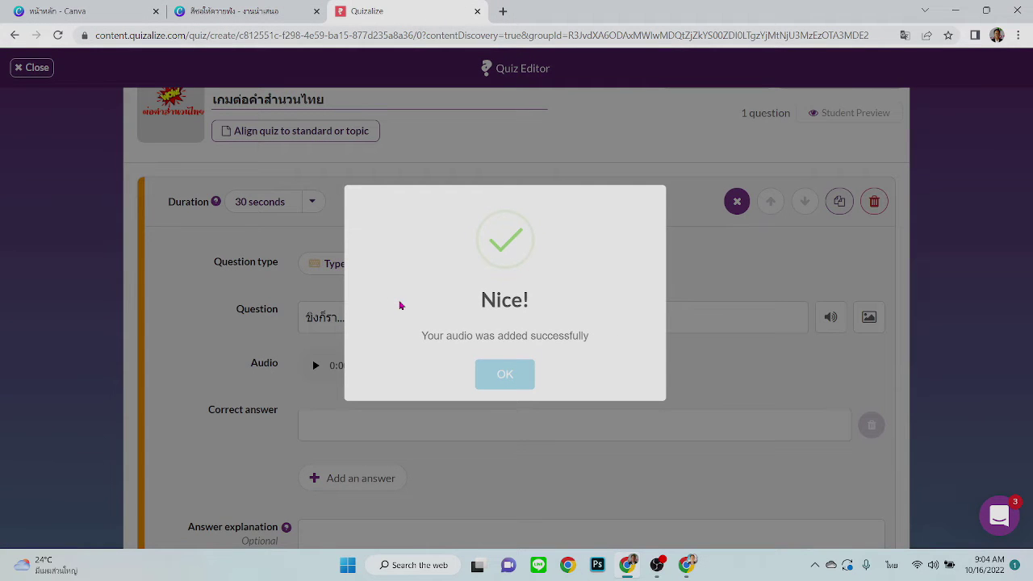
{"action": "left_click", "coordinate": [516, 379]}
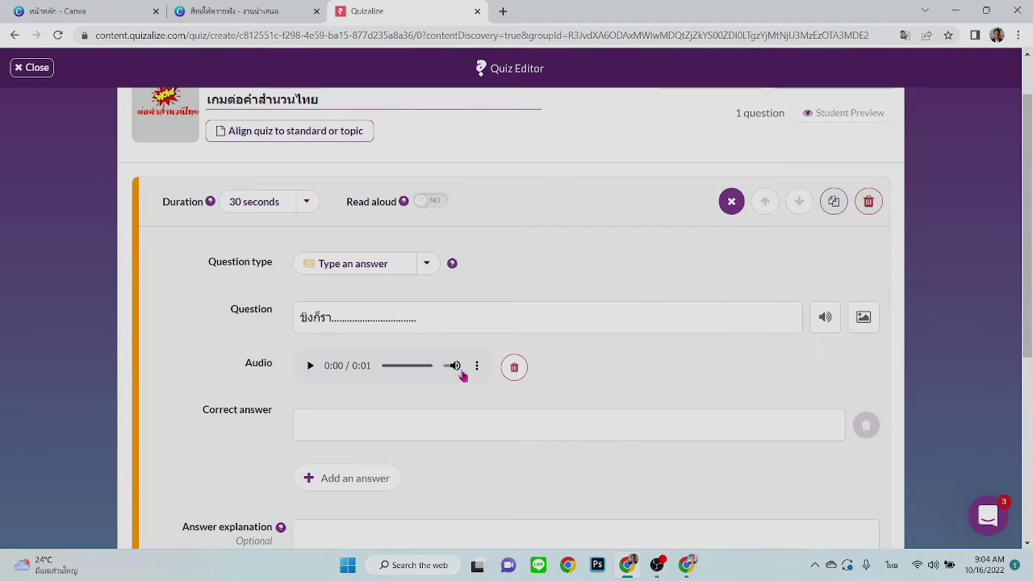
Upload ขิงก็ราข่าก็แรง.png from the Downloads folder as the question's image.
{"action": "left_click", "coordinate": [862, 319]}
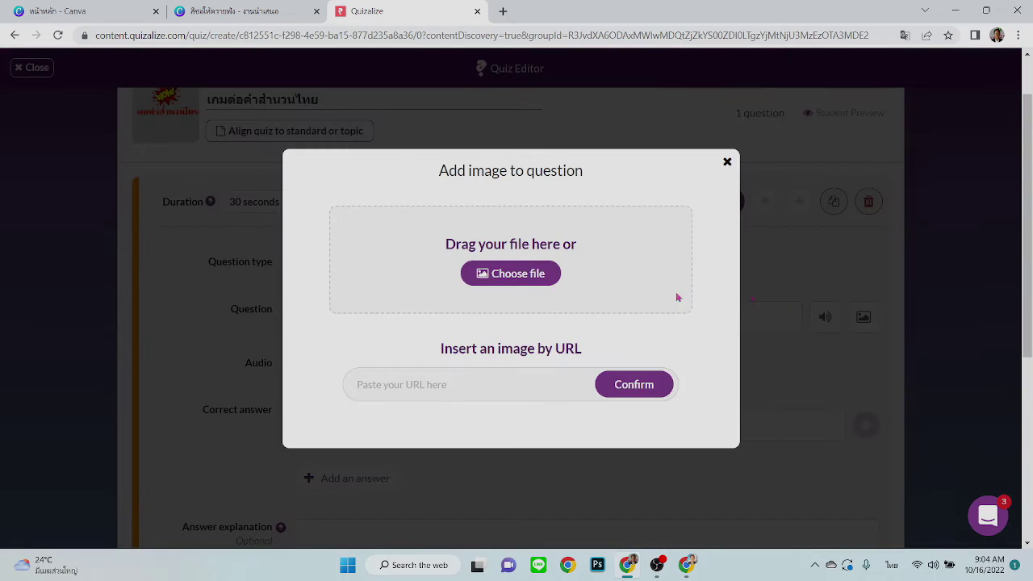
{"action": "left_click", "coordinate": [519, 275]}
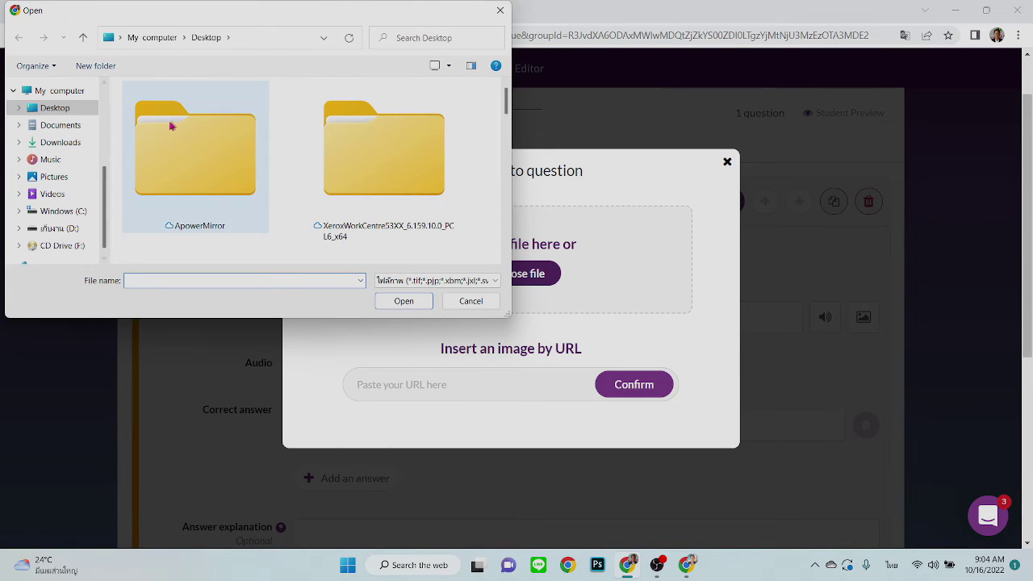
{"action": "scroll", "coordinate": [86, 190], "scroll_direction": "down", "scroll_amount": 1}
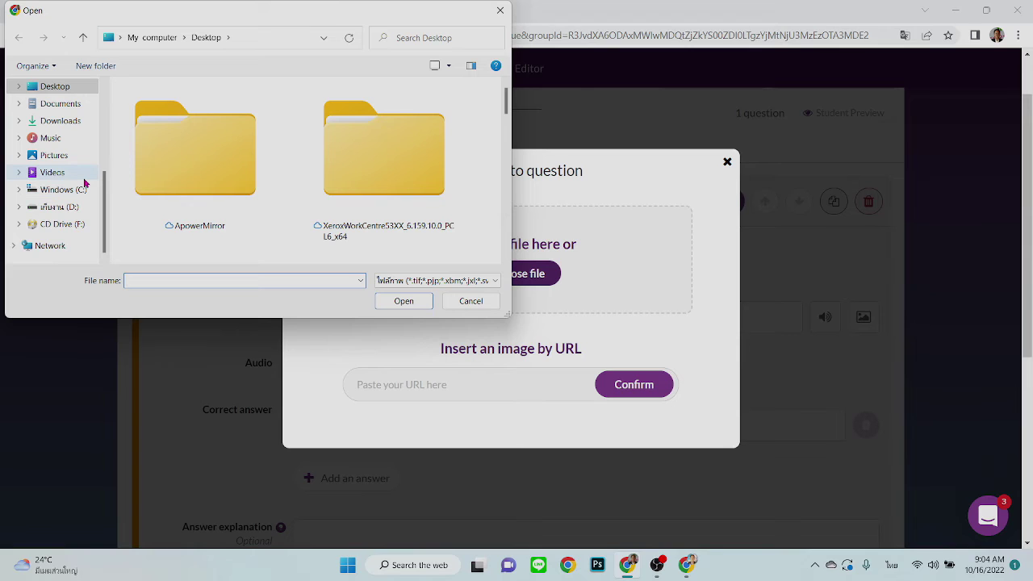
{"action": "left_click", "coordinate": [63, 120]}
{"action": "scroll", "coordinate": [292, 174], "scroll_direction": "down", "scroll_amount": 2}
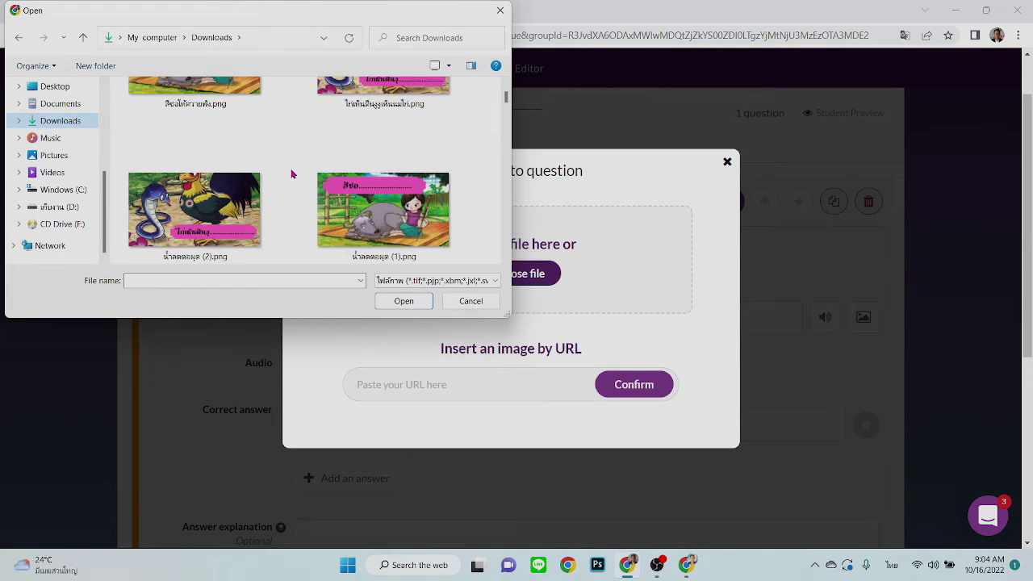
{"action": "scroll", "coordinate": [291, 173], "scroll_direction": "down", "scroll_amount": 5}
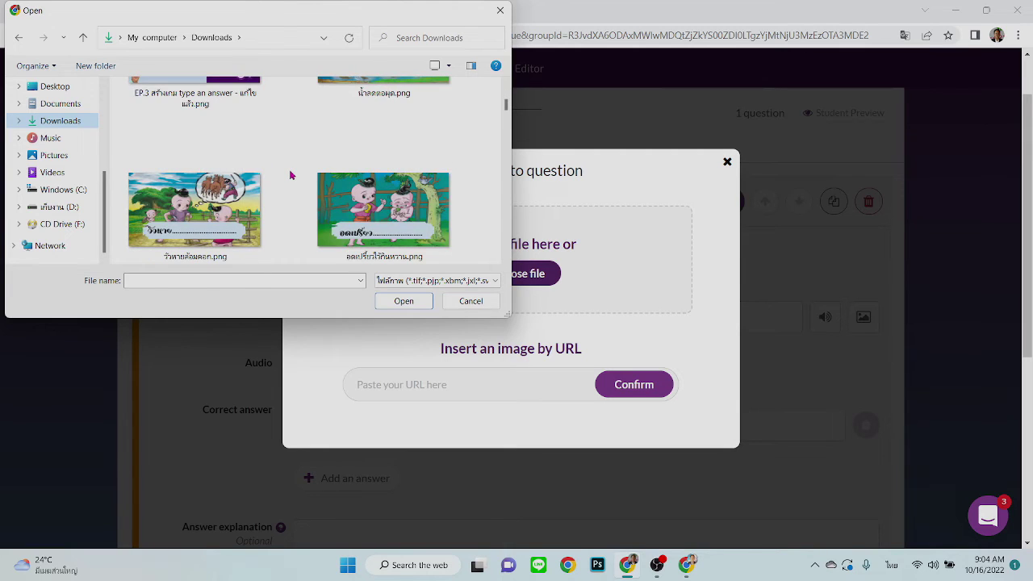
{"action": "scroll", "coordinate": [291, 175], "scroll_direction": "down", "scroll_amount": 4}
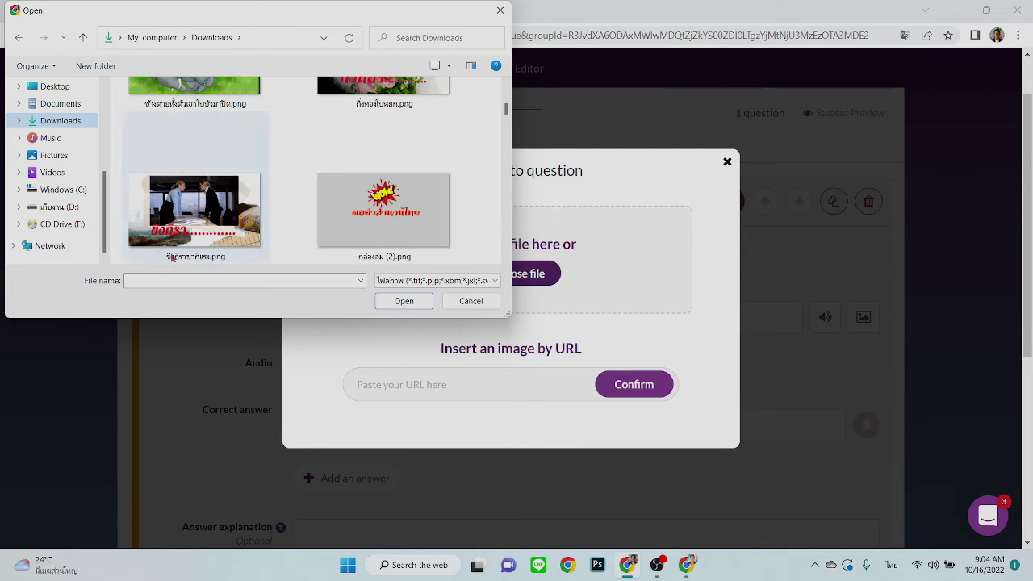
{"action": "left_click", "coordinate": [171, 229]}
{"action": "left_click", "coordinate": [408, 302]}
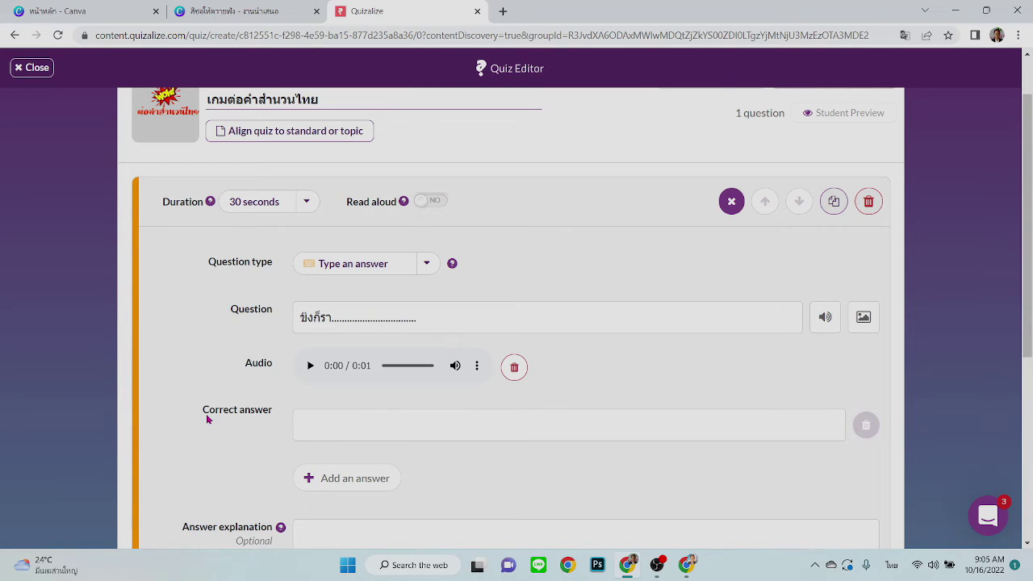
{"action": "left_click", "coordinate": [328, 426]}
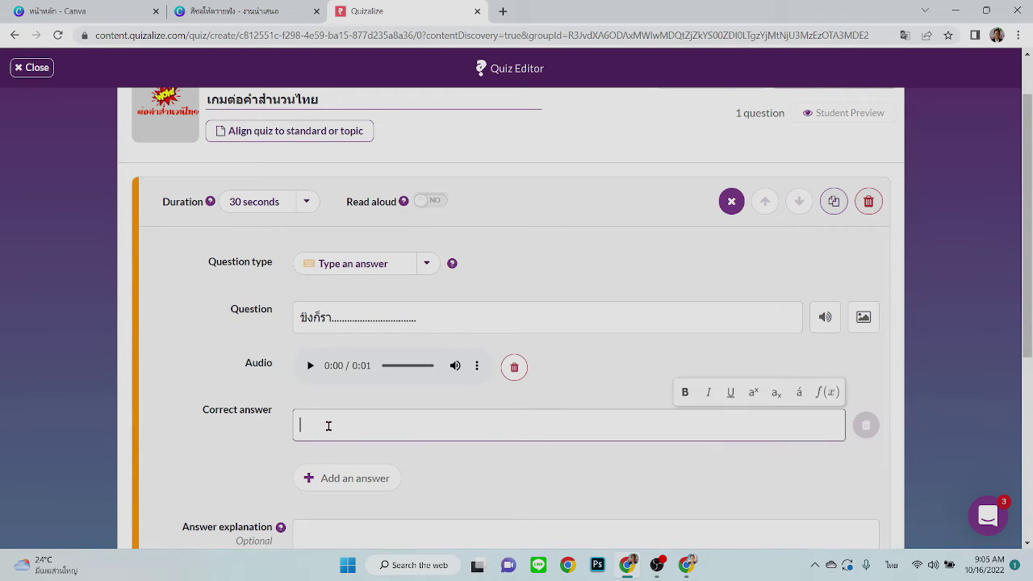
{"action": "key", "text": "ctrl+v"}
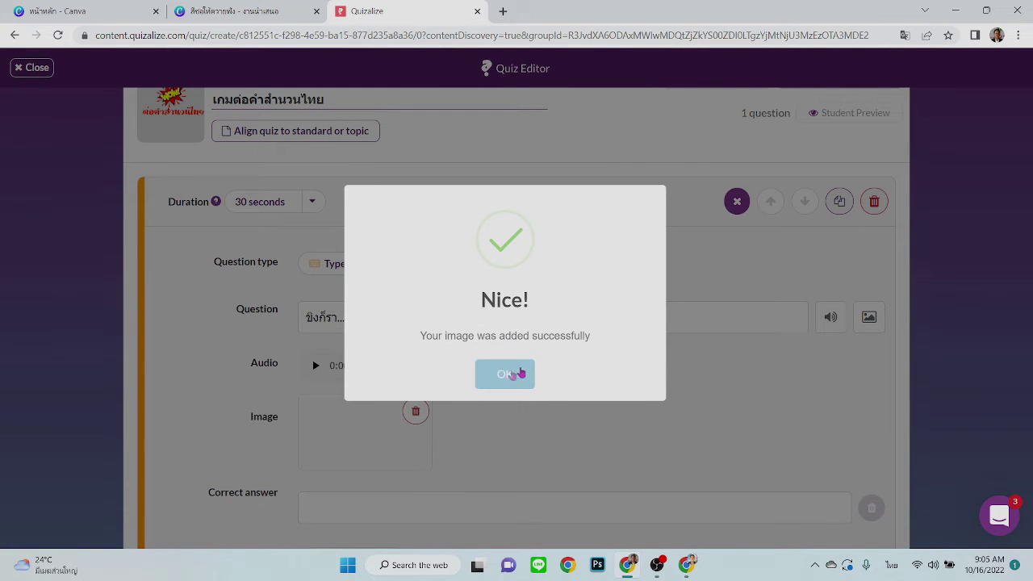
{"action": "left_click", "coordinate": [511, 377]}
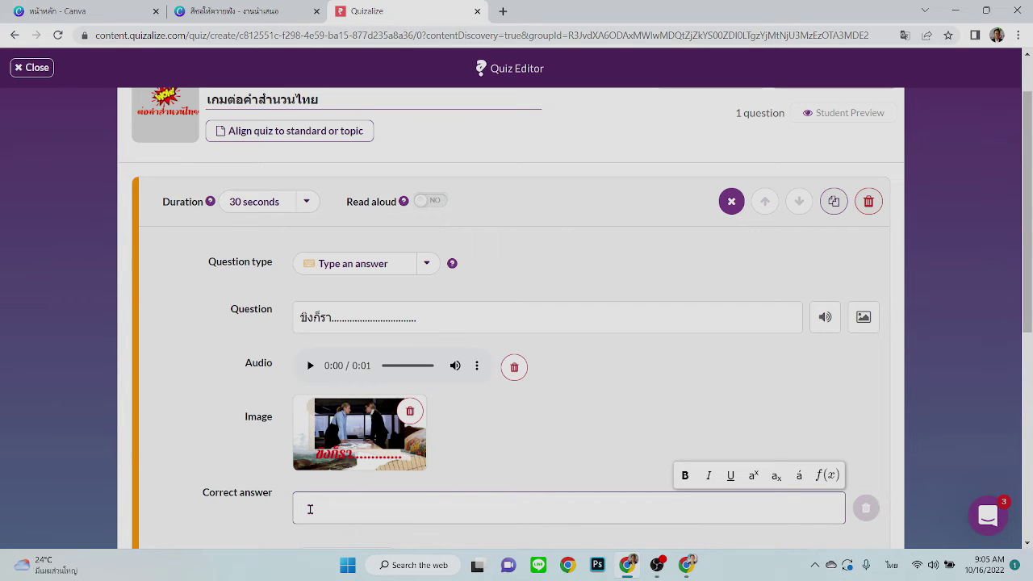
Enter ข่าก็แรง as the question's correct answer.
{"action": "type", "text": "ขา"}
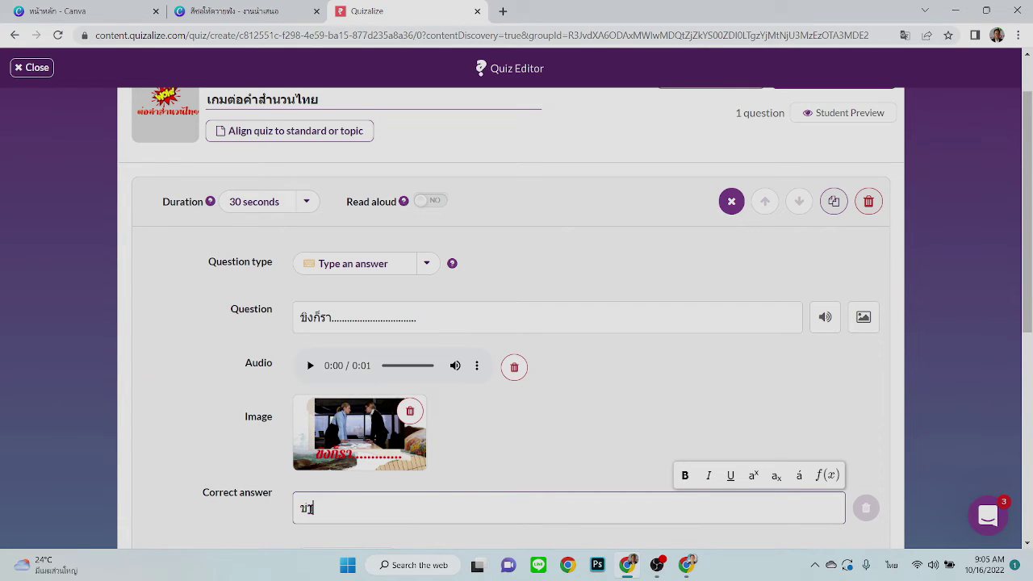
{"action": "type", "text": "่าก็แรง"}
{"action": "scroll", "coordinate": [570, 426], "scroll_direction": "down", "scroll_amount": 1}
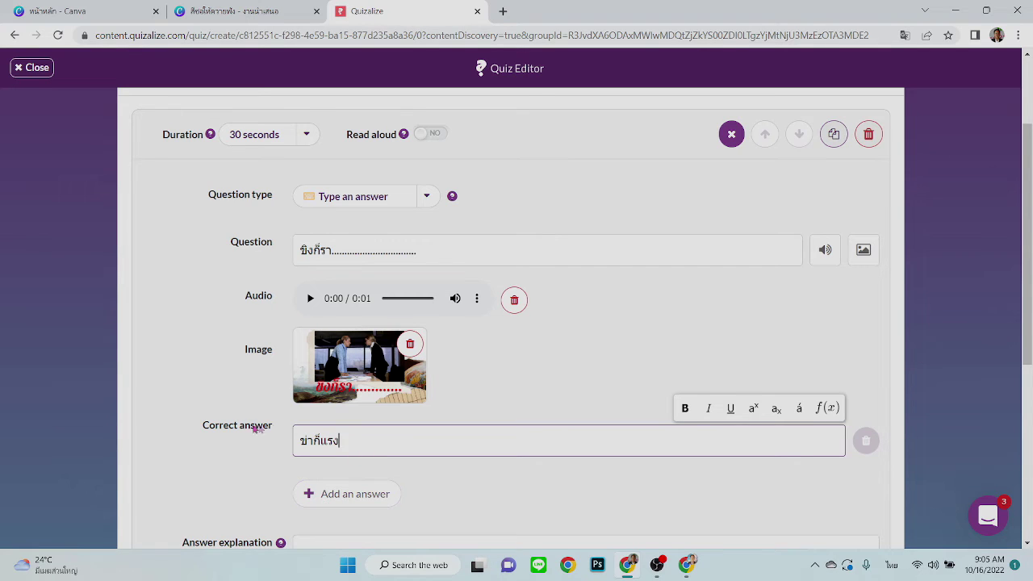
{"action": "scroll", "coordinate": [212, 351], "scroll_direction": "down", "scroll_amount": 2}
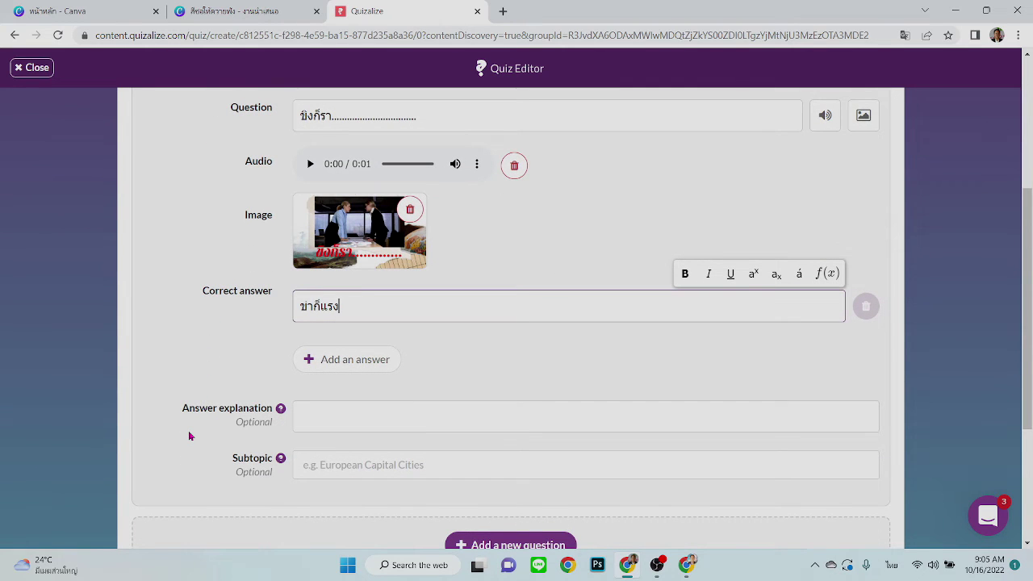
Add a second question to the quiz and set its question type to Type an answer.
{"action": "scroll", "coordinate": [189, 436], "scroll_direction": "up", "scroll_amount": 1}
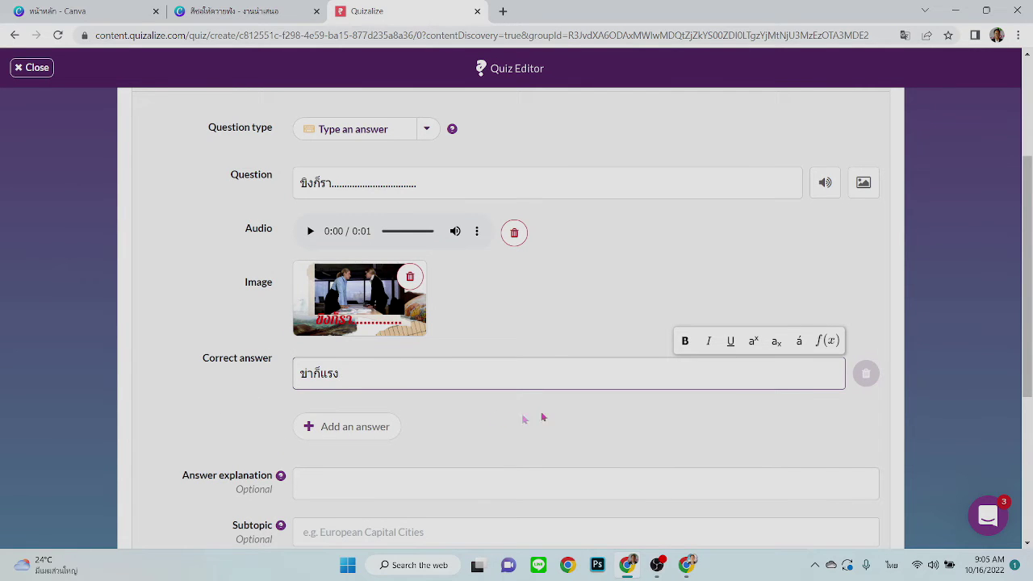
{"action": "scroll", "coordinate": [551, 418], "scroll_direction": "down", "scroll_amount": 2}
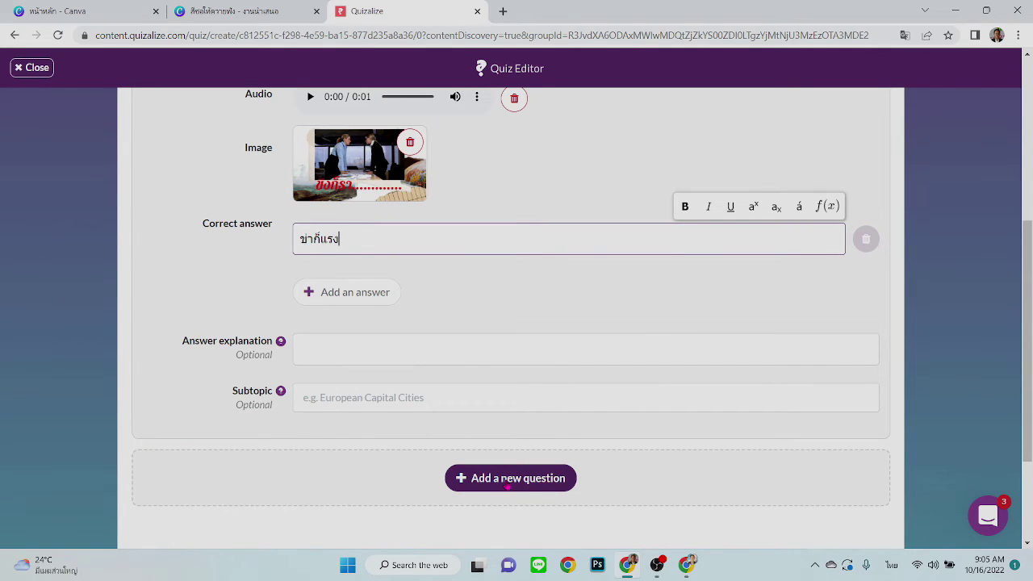
{"action": "left_click", "coordinate": [513, 481]}
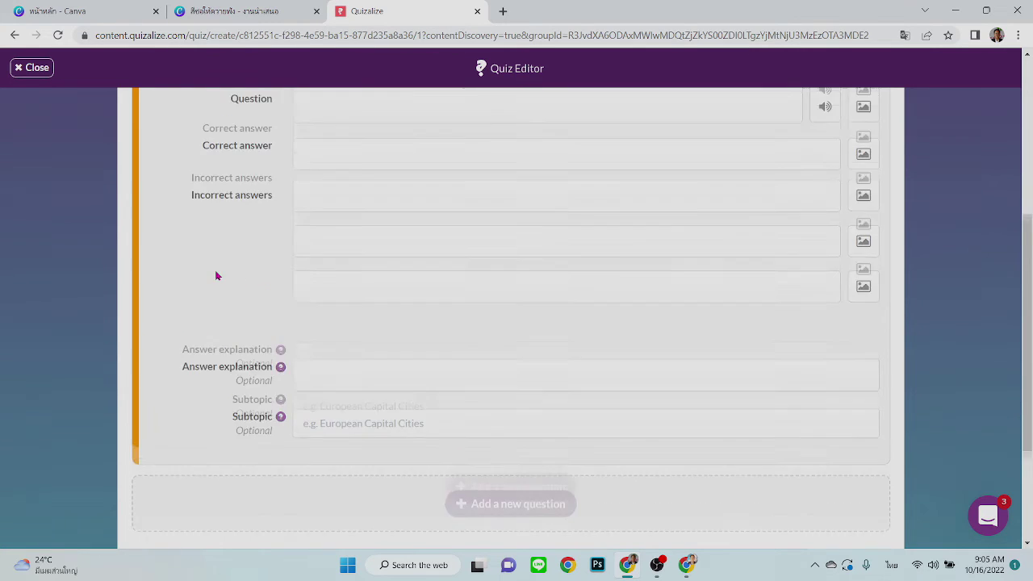
{"action": "left_click", "coordinate": [426, 165]}
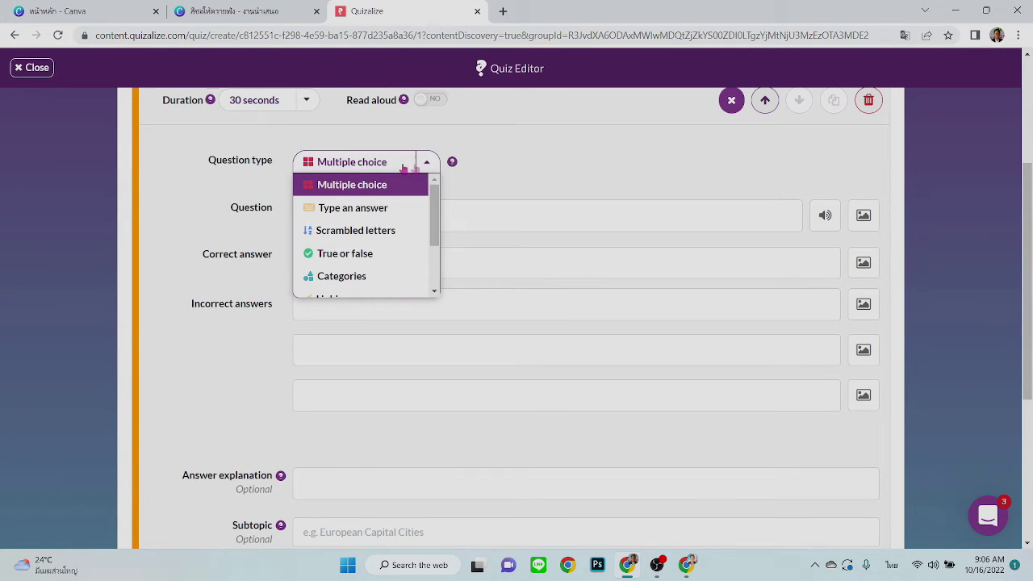
{"action": "left_click", "coordinate": [330, 208]}
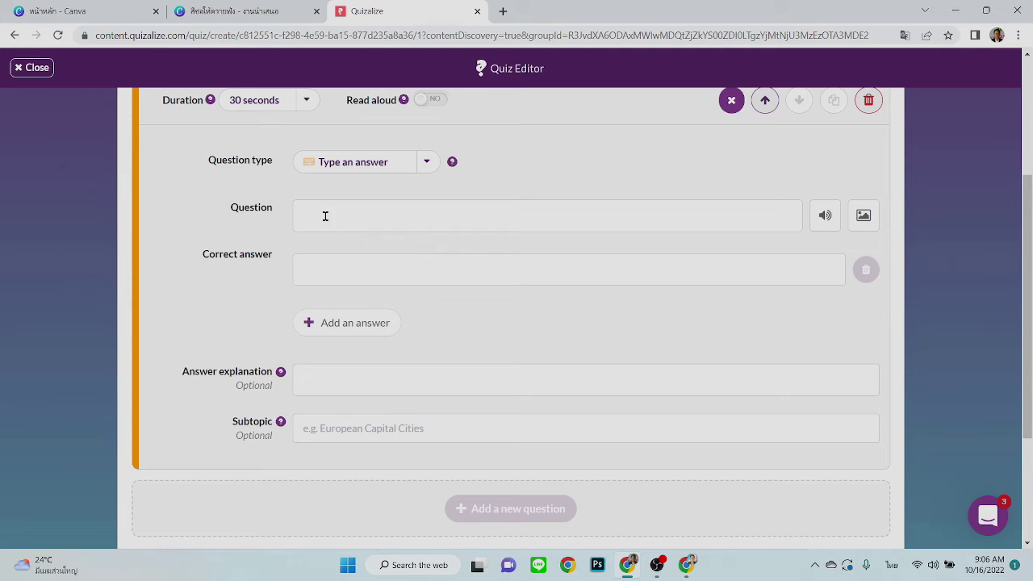
Check the idiom on the second Canva slide, return to Quizalize, and enter กิ่งทอง as the question text.
{"action": "left_click", "coordinate": [319, 219]}
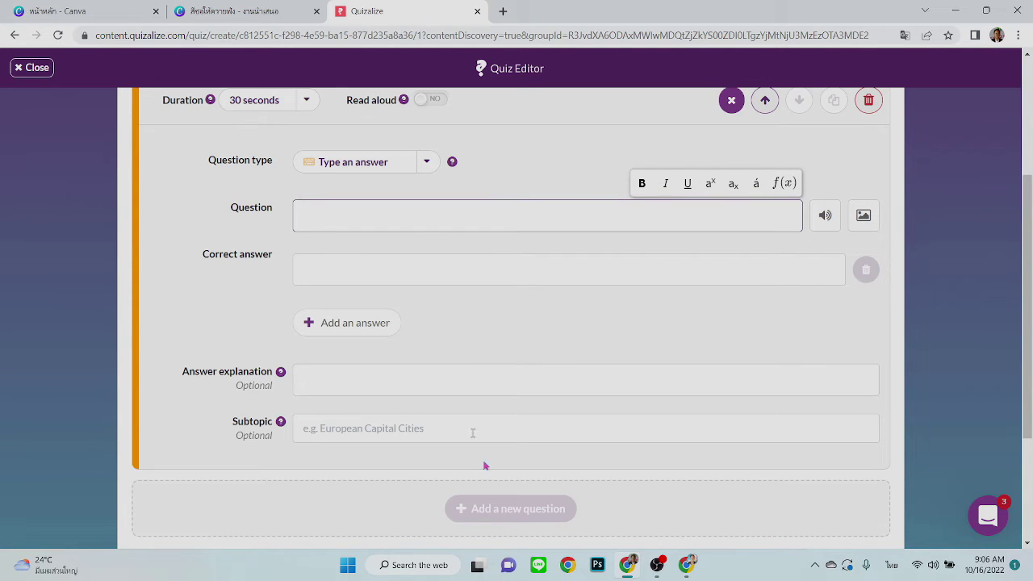
{"action": "mouse_move", "coordinate": [634, 567]}
{"action": "left_click", "coordinate": [232, 16]}
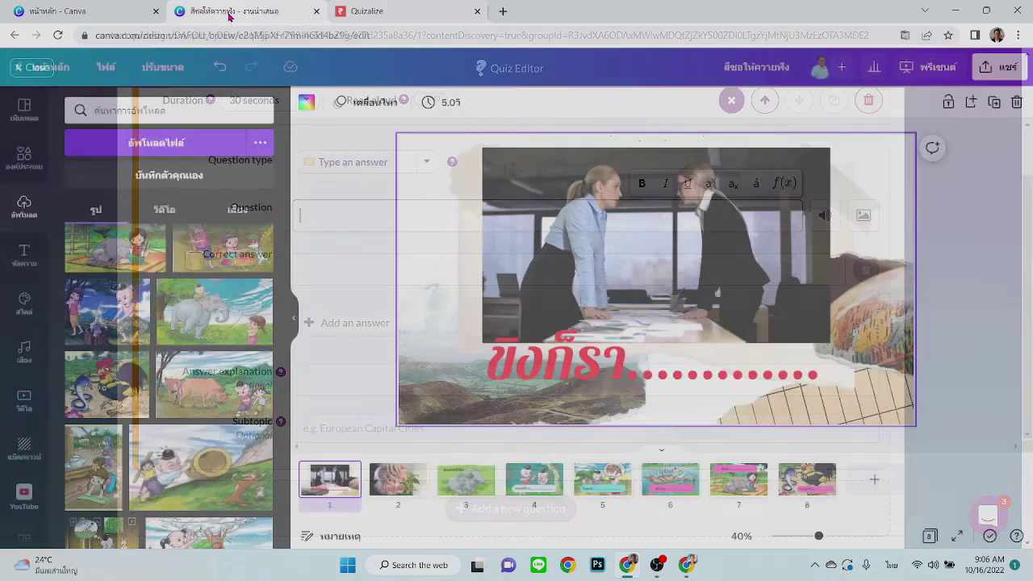
{"action": "left_click", "coordinate": [396, 485]}
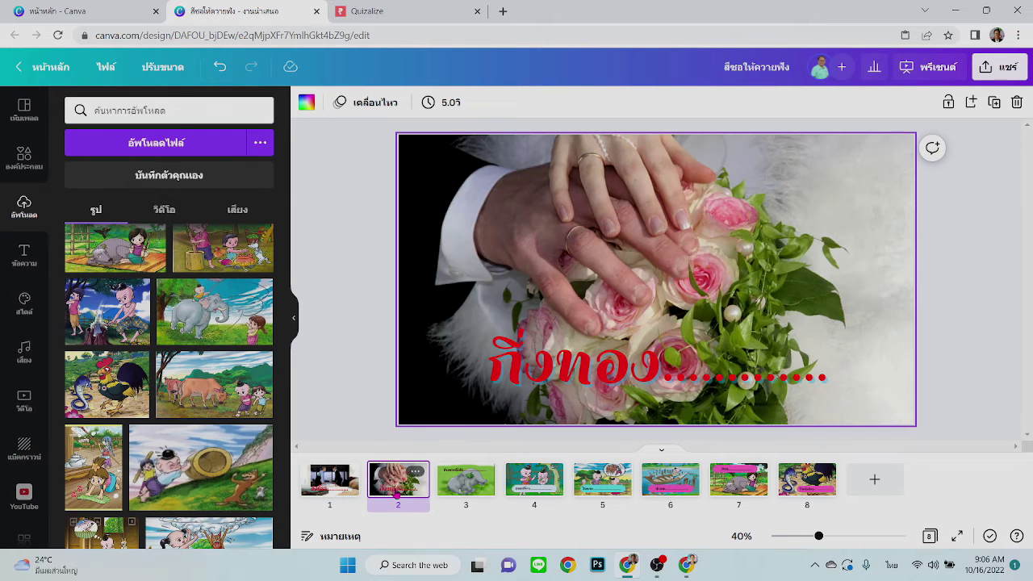
{"action": "left_click", "coordinate": [387, 12]}
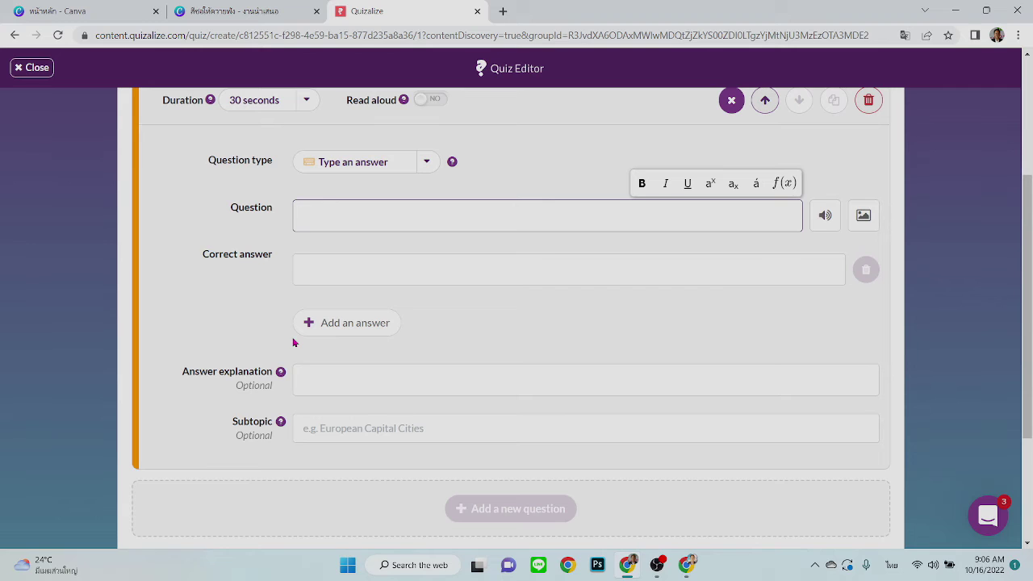
{"action": "type", "text": "กิ่งทอง"}
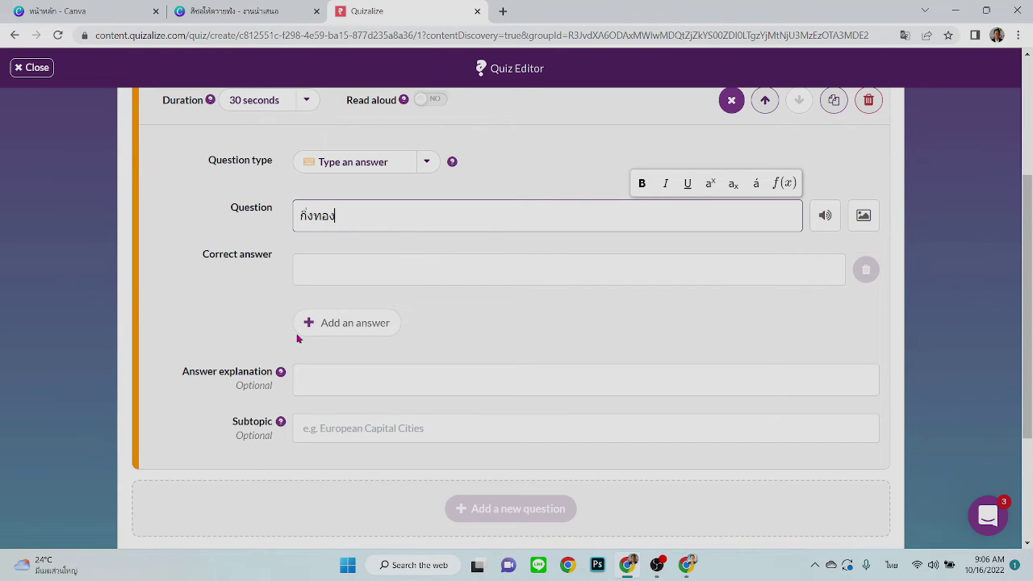
Enter ใบหยก as the correct answer for the กิ่งทอง question.
{"action": "left_click", "coordinate": [404, 270]}
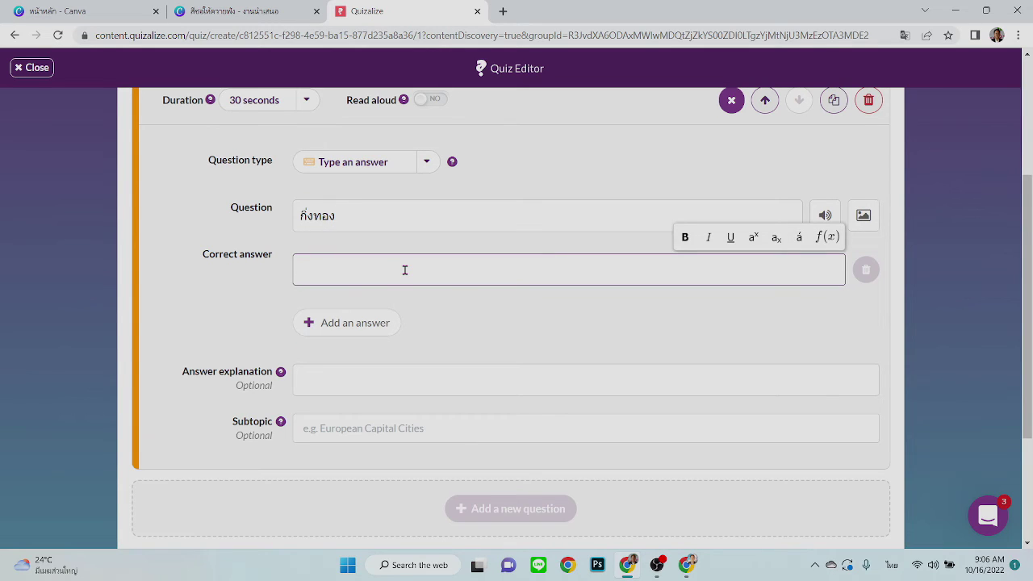
{"action": "type", "text": "ไ"}
{"action": "type", "text": "บหยก"}
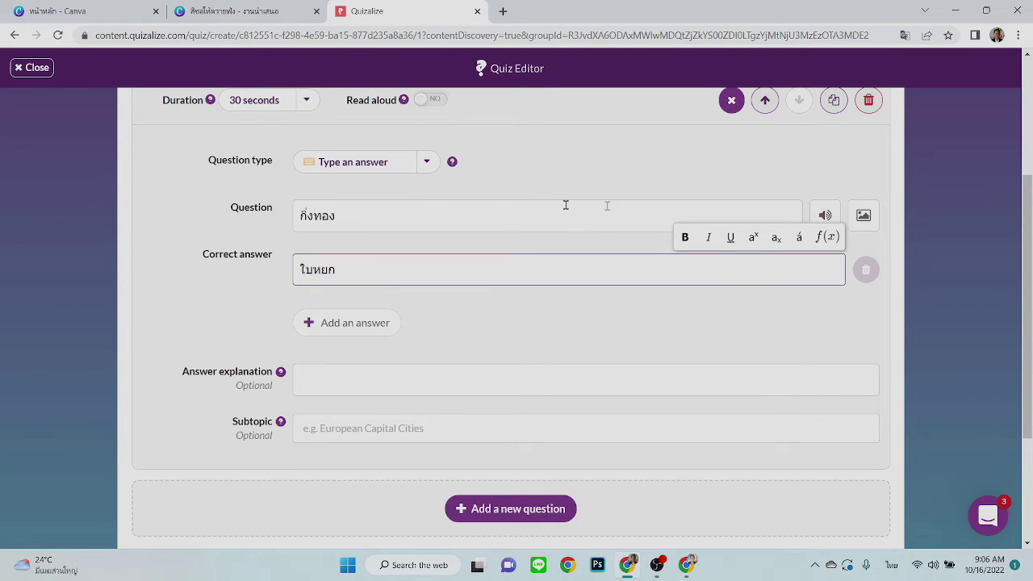
Upload the matching mp3 clip from the Desktop as the audio of the กิ่งทอง question.
{"action": "left_click", "coordinate": [826, 215]}
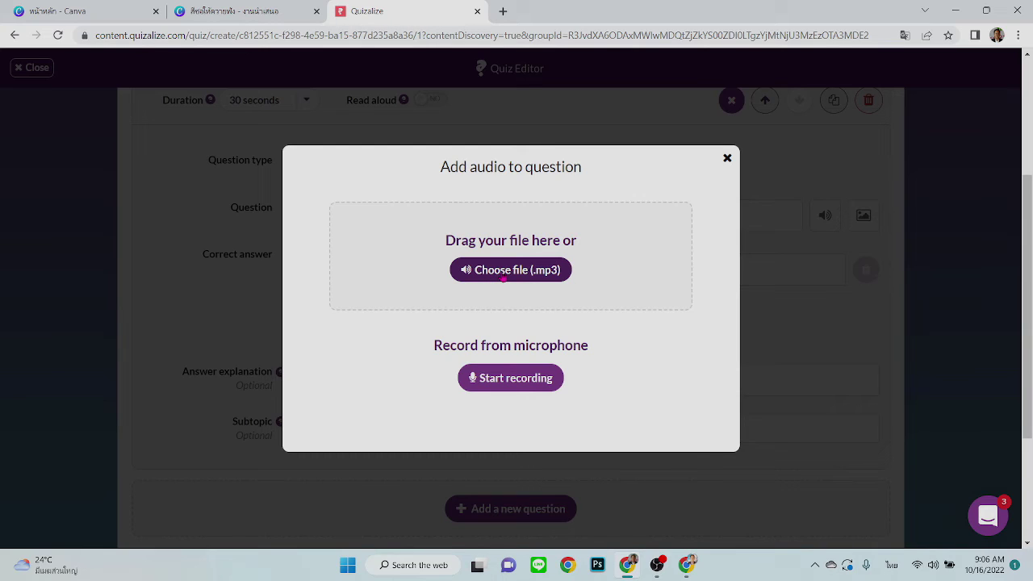
{"action": "left_click", "coordinate": [504, 275]}
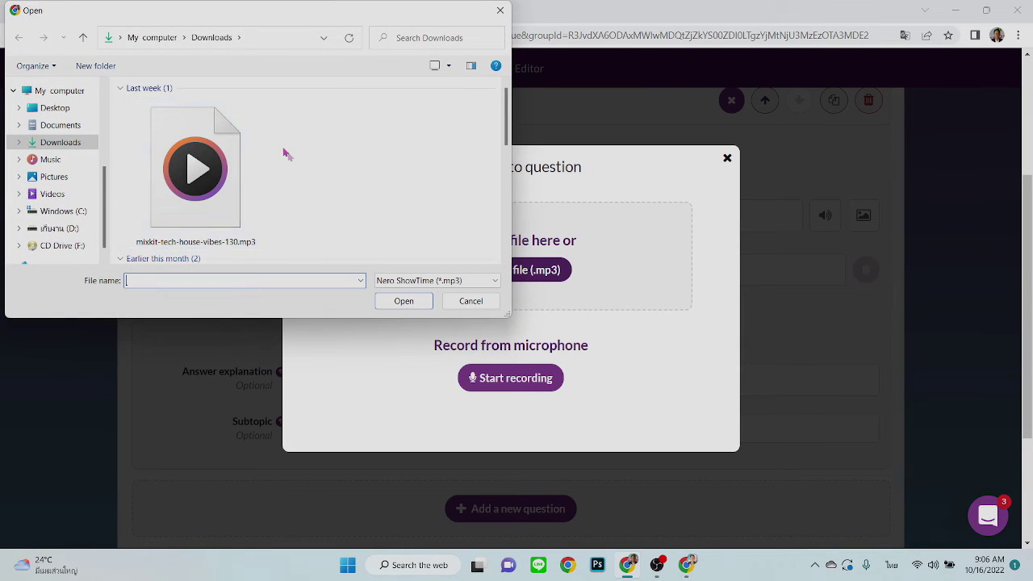
{"action": "left_click", "coordinate": [55, 108]}
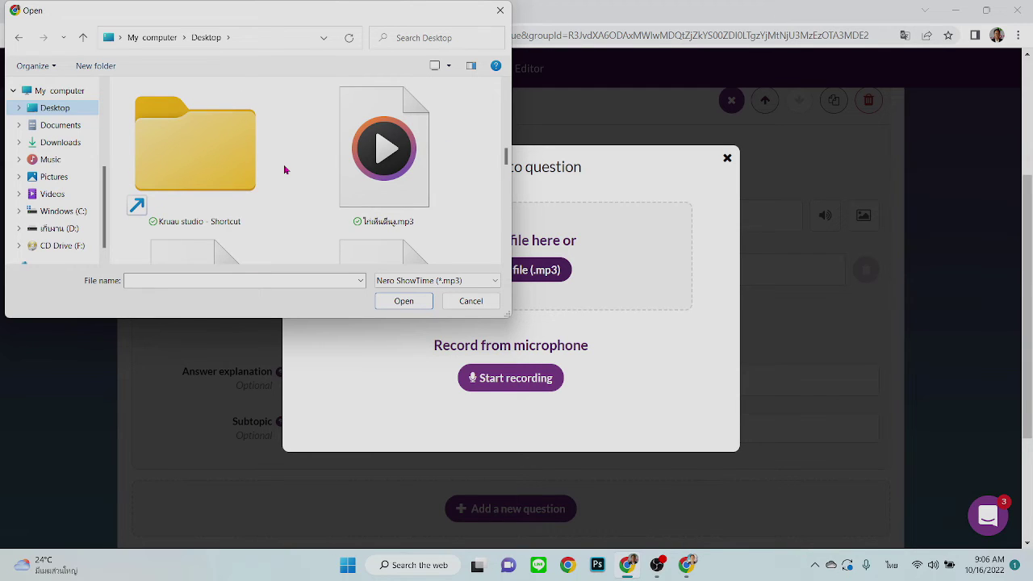
{"action": "scroll", "coordinate": [284, 170], "scroll_direction": "down", "scroll_amount": 3}
{"action": "scroll", "coordinate": [284, 170], "scroll_direction": "down", "scroll_amount": 1}
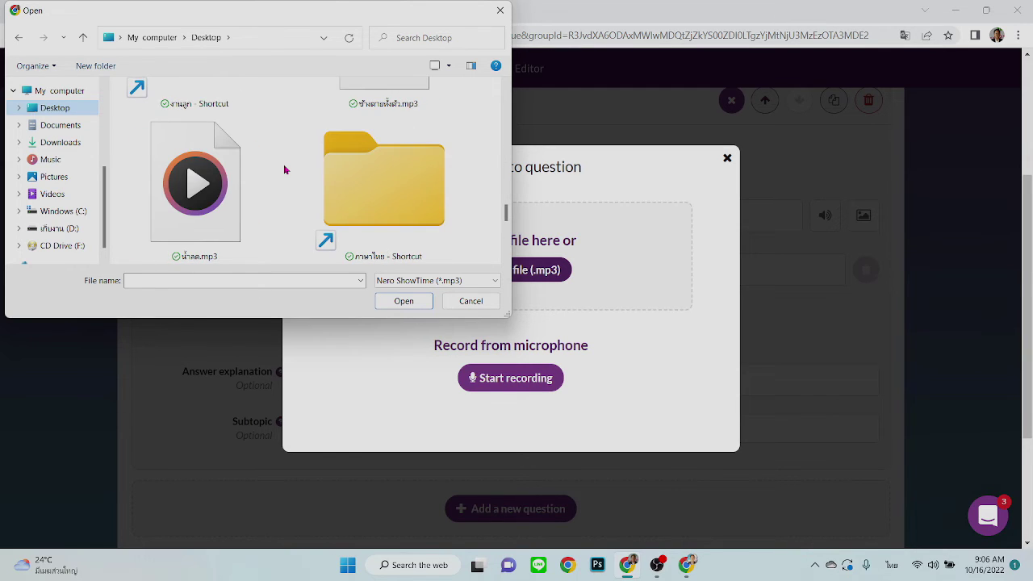
{"action": "scroll", "coordinate": [284, 169], "scroll_direction": "down", "scroll_amount": 2}
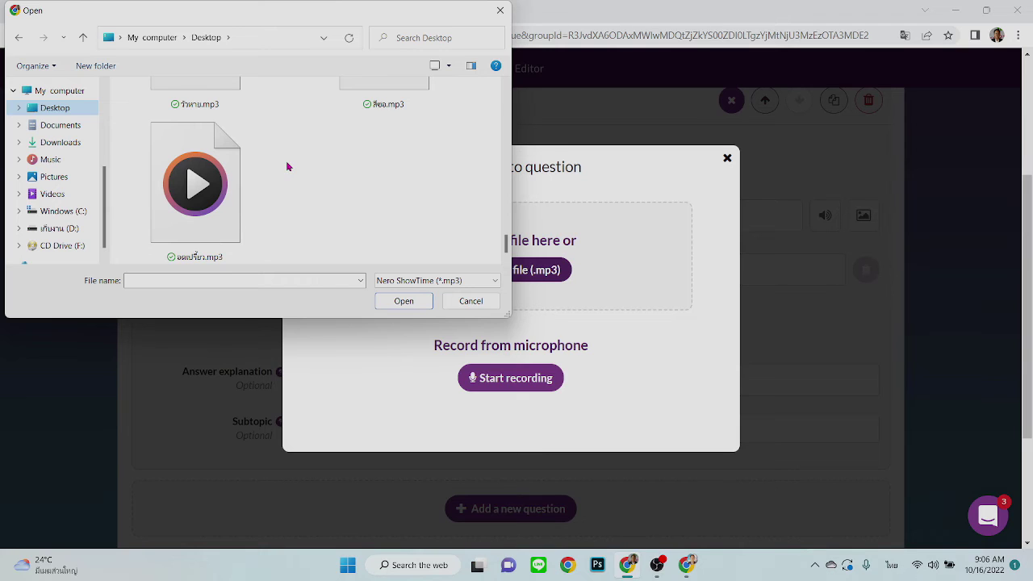
{"action": "scroll", "coordinate": [287, 166], "scroll_direction": "up", "scroll_amount": 1}
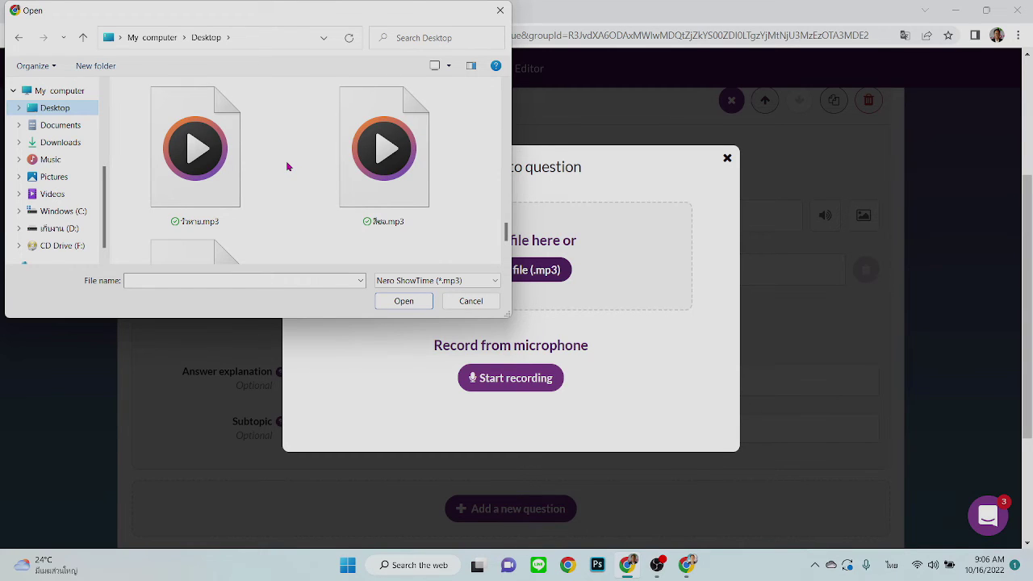
{"action": "scroll", "coordinate": [287, 166], "scroll_direction": "up", "scroll_amount": 1}
{"action": "scroll", "coordinate": [287, 166], "scroll_direction": "up", "scroll_amount": 2}
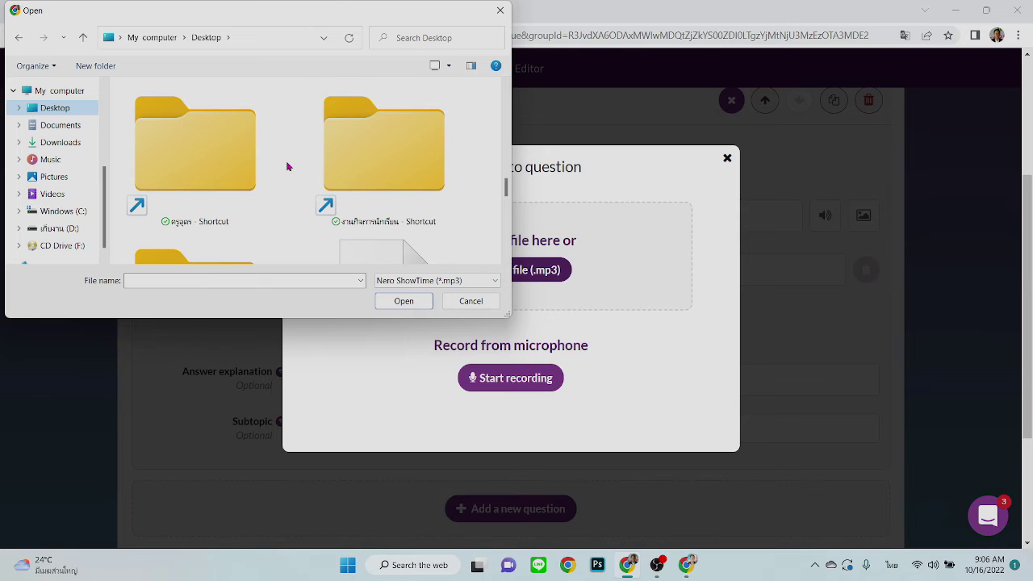
{"action": "left_click", "coordinate": [196, 139]}
{"action": "left_click", "coordinate": [404, 300]}
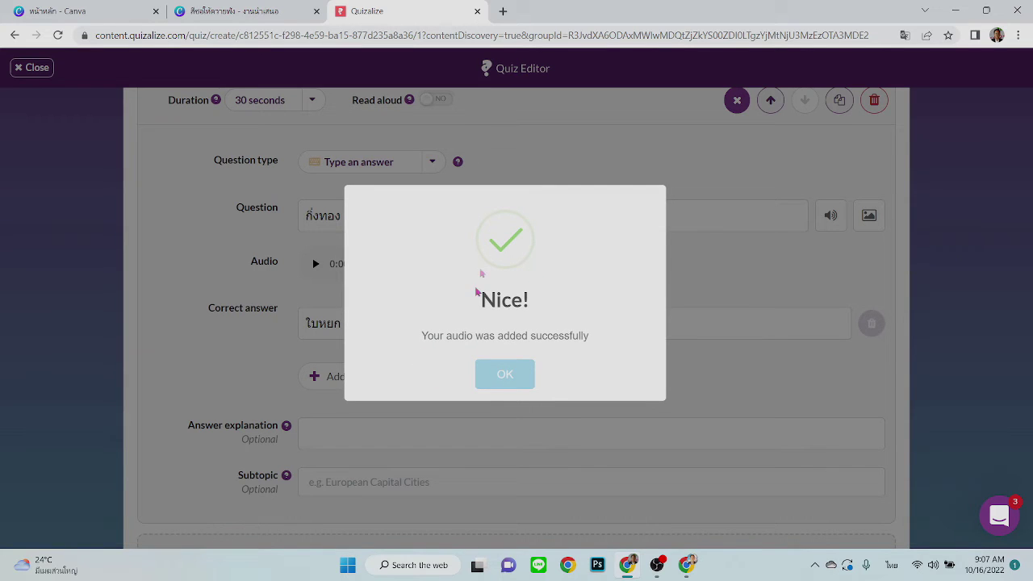
{"action": "left_click", "coordinate": [516, 376]}
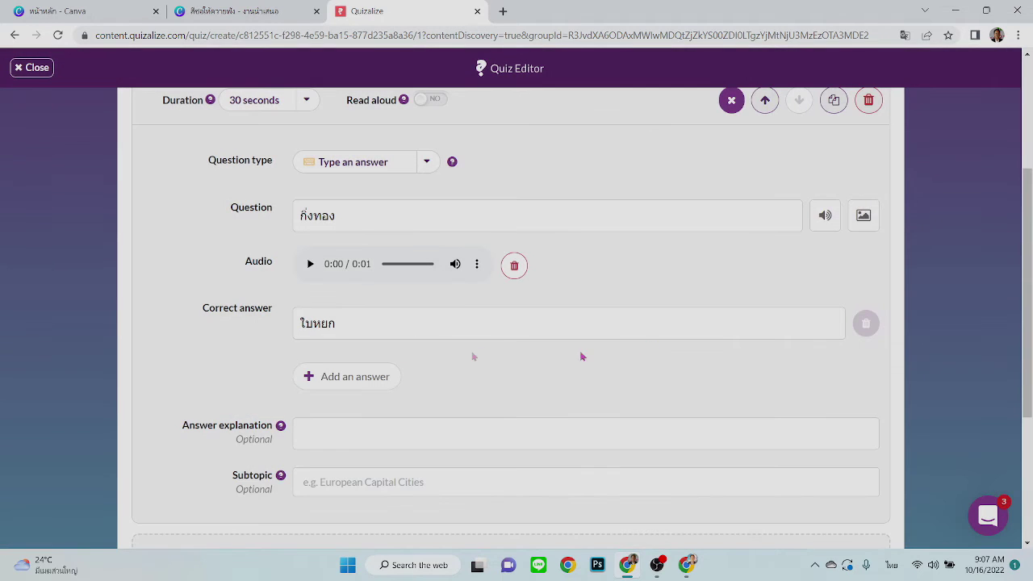
Upload the matching slide picture from the Downloads folder as the image of the กิ่งทอง question.
{"action": "left_click", "coordinate": [872, 226]}
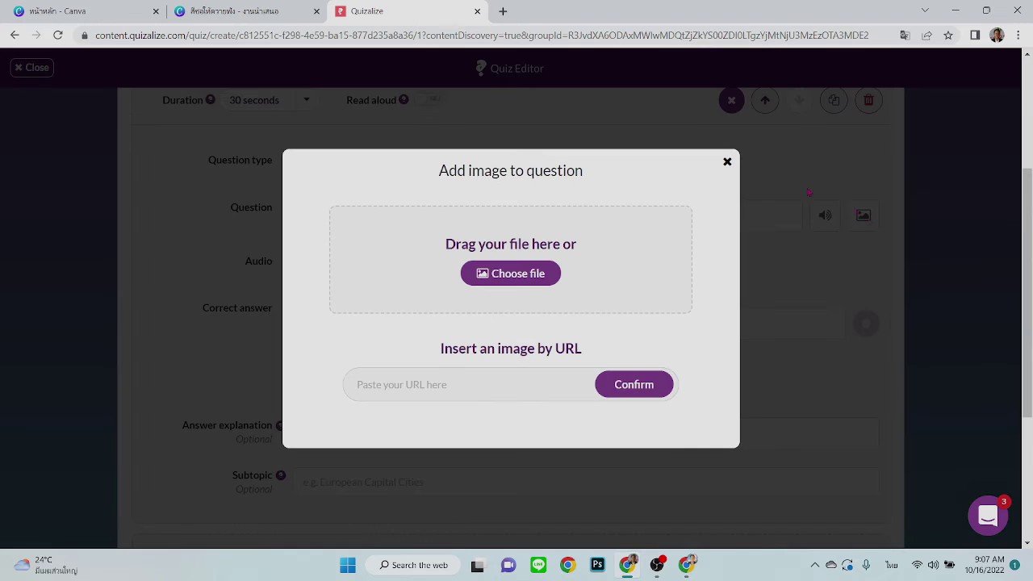
{"action": "left_click", "coordinate": [525, 281]}
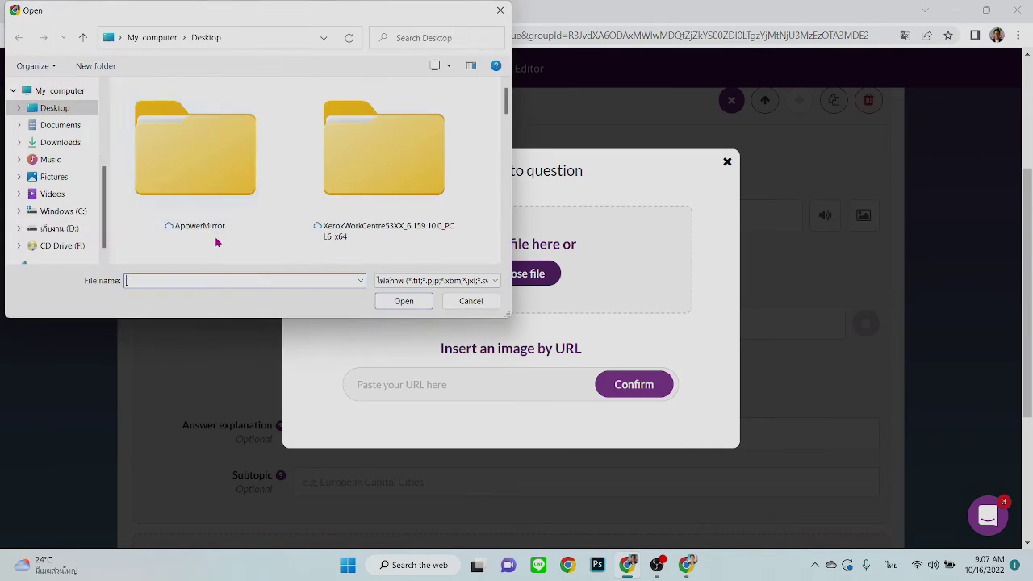
{"action": "scroll", "coordinate": [242, 165], "scroll_direction": "down", "scroll_amount": 3}
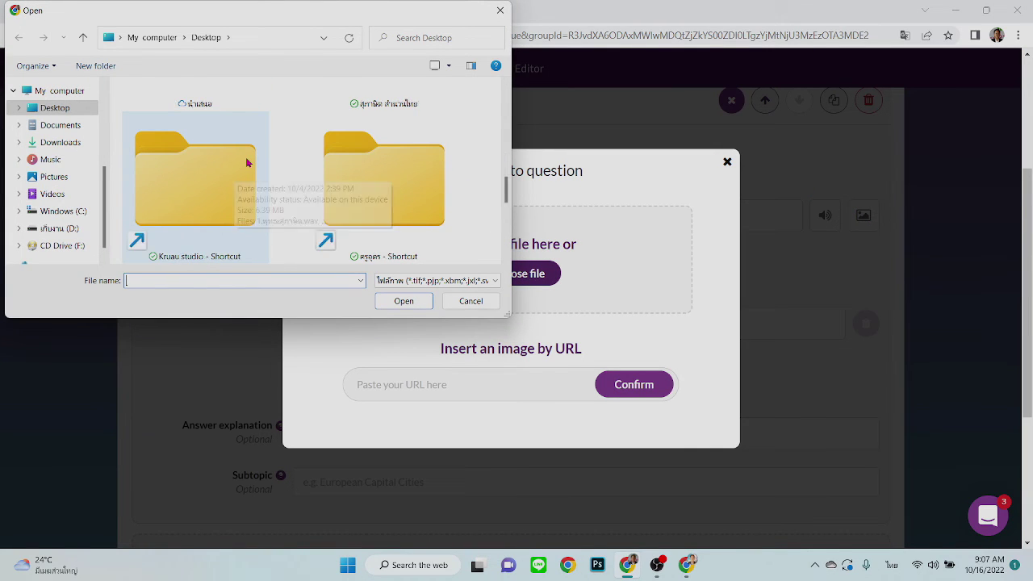
{"action": "left_click", "coordinate": [58, 142]}
{"action": "scroll", "coordinate": [226, 179], "scroll_direction": "down", "scroll_amount": 6}
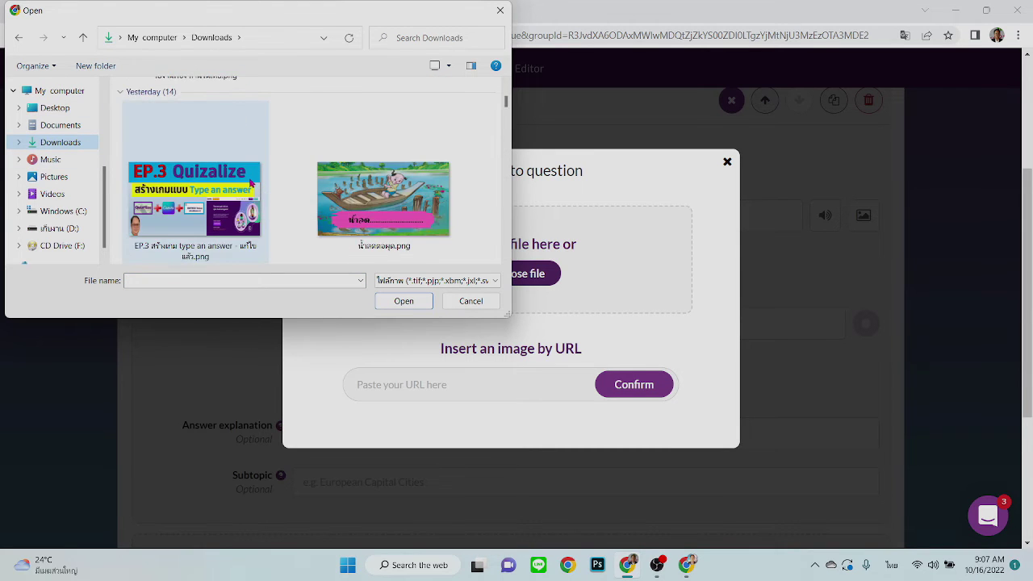
{"action": "scroll", "coordinate": [250, 184], "scroll_direction": "up", "scroll_amount": 2}
{"action": "left_click", "coordinate": [385, 185]}
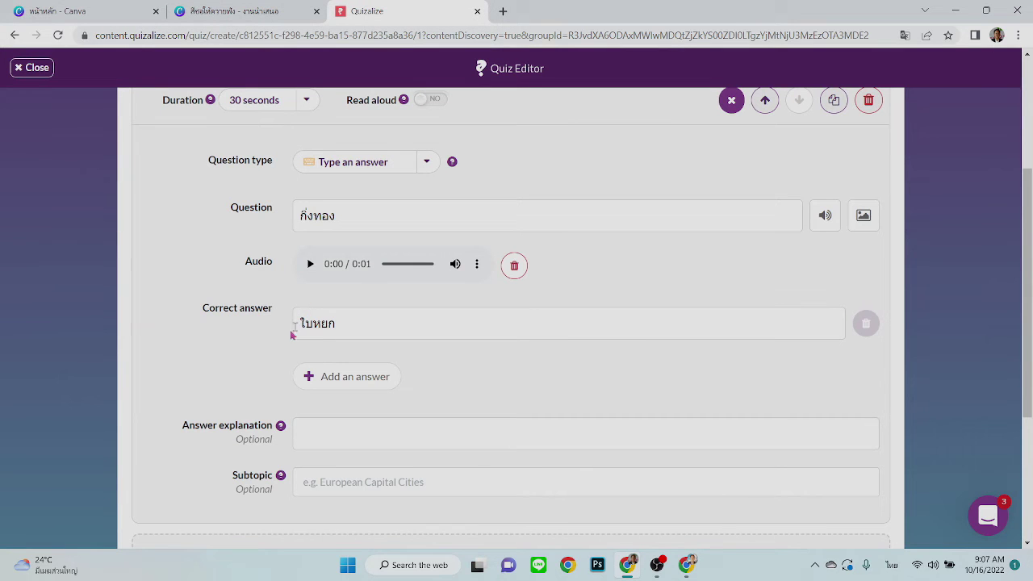
Add a third question to the quiz and set its question type to Type an answer.
{"action": "scroll", "coordinate": [234, 343], "scroll_direction": "down", "scroll_amount": 3}
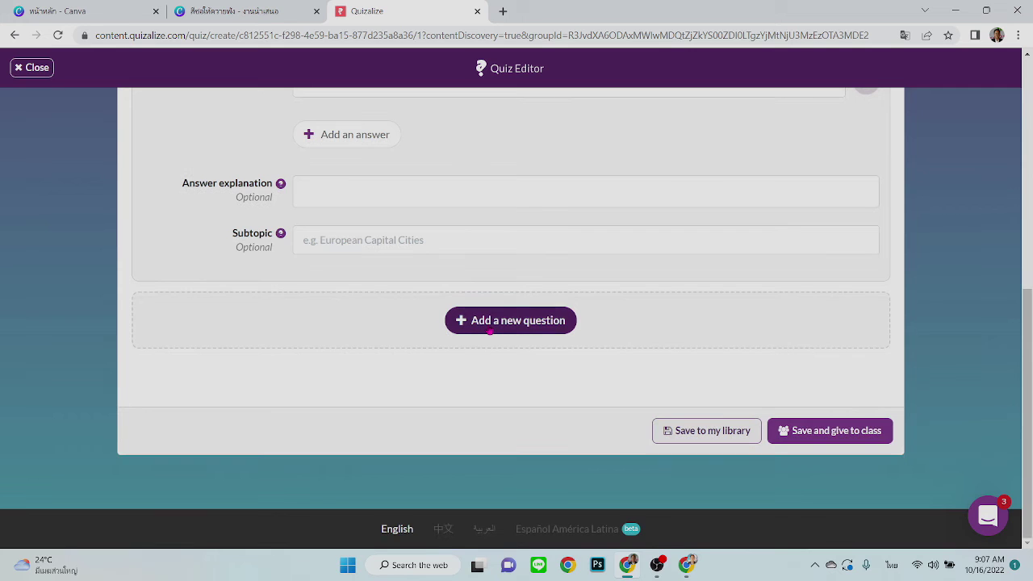
{"action": "left_click", "coordinate": [487, 321]}
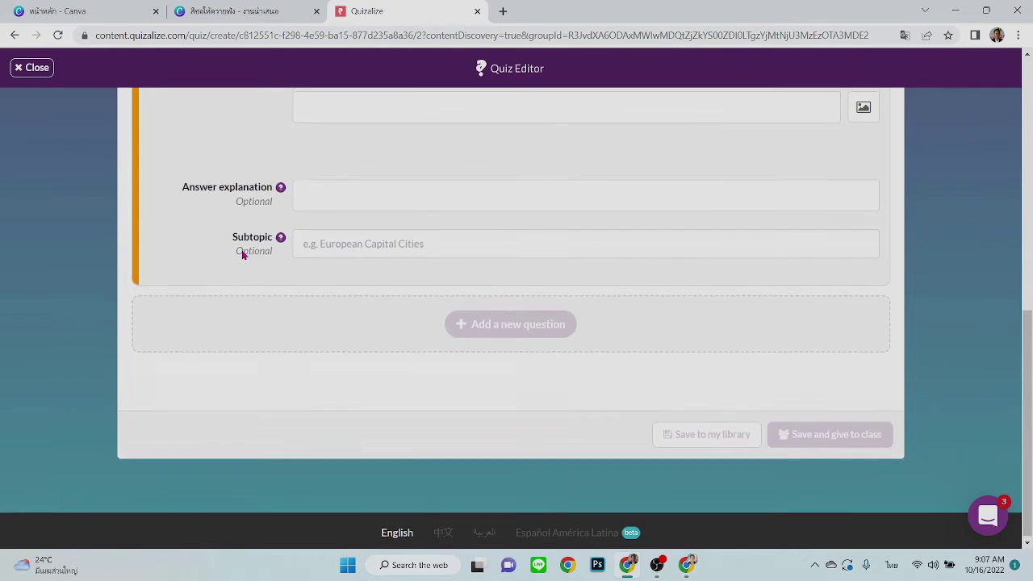
{"action": "scroll", "coordinate": [242, 255], "scroll_direction": "up", "scroll_amount": 3}
{"action": "scroll", "coordinate": [242, 257], "scroll_direction": "up", "scroll_amount": 3}
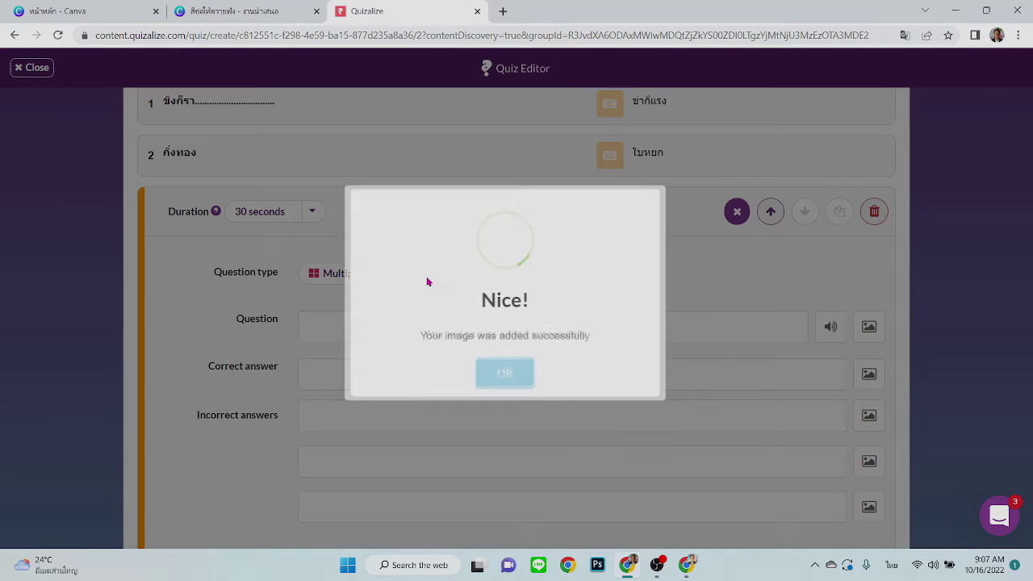
{"action": "left_click", "coordinate": [506, 374]}
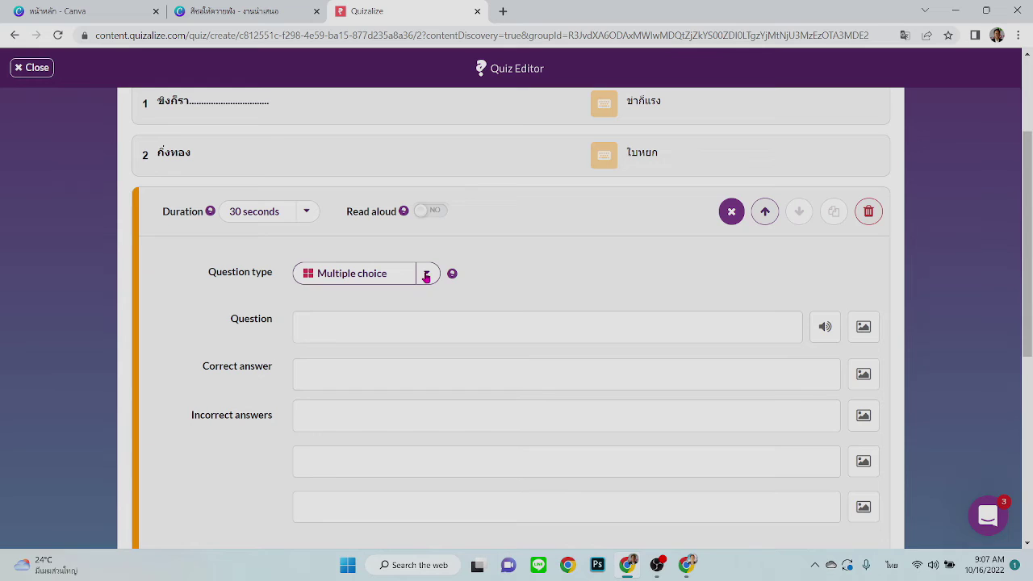
{"action": "left_click", "coordinate": [426, 275]}
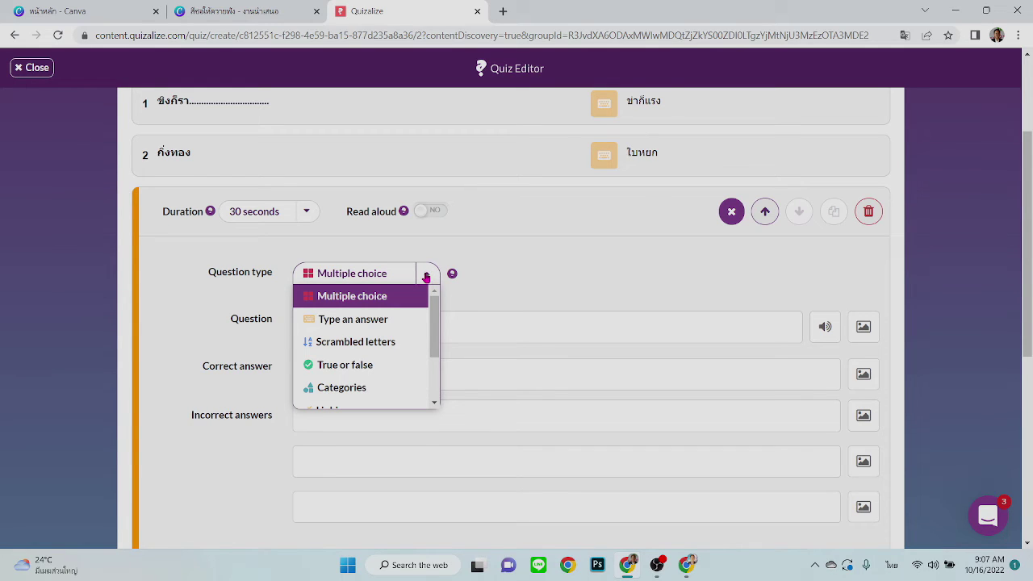
{"action": "left_click", "coordinate": [343, 323]}
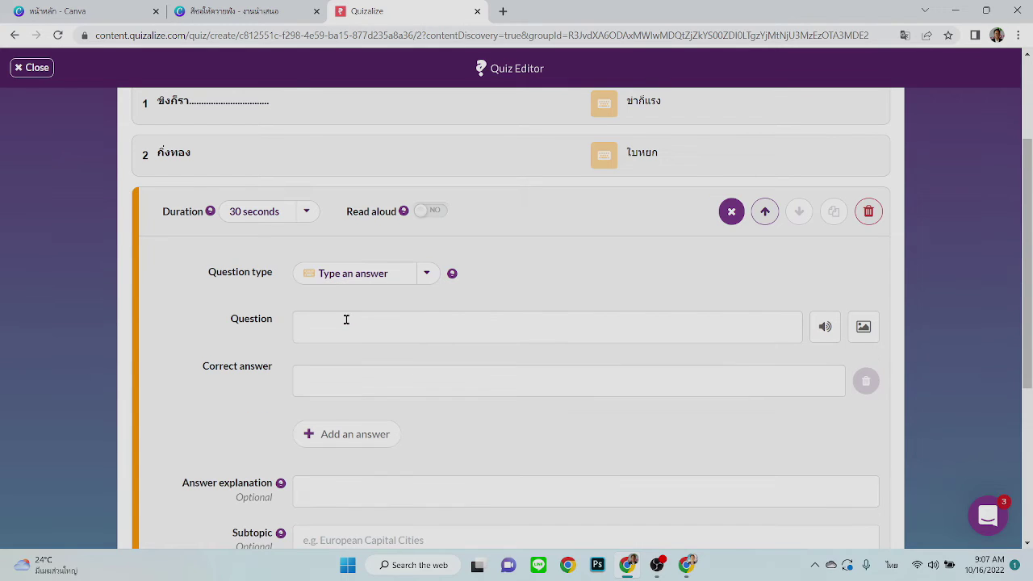
Enter ช้างตายทั้งตัว followed by a dotted blank as the third question's text, matching the third Canva slide.
{"action": "left_click", "coordinate": [467, 326]}
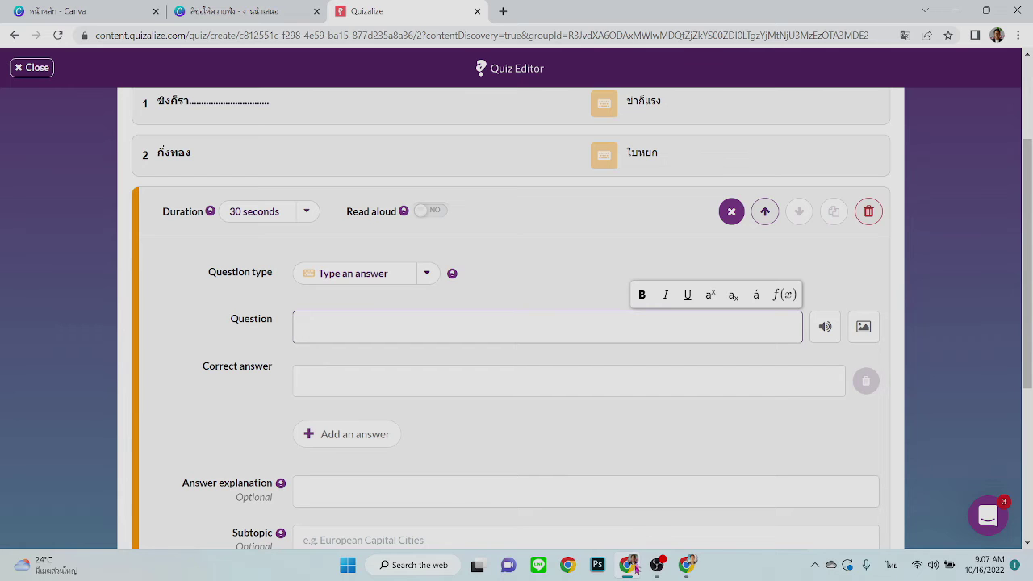
{"action": "left_click", "coordinate": [260, 11]}
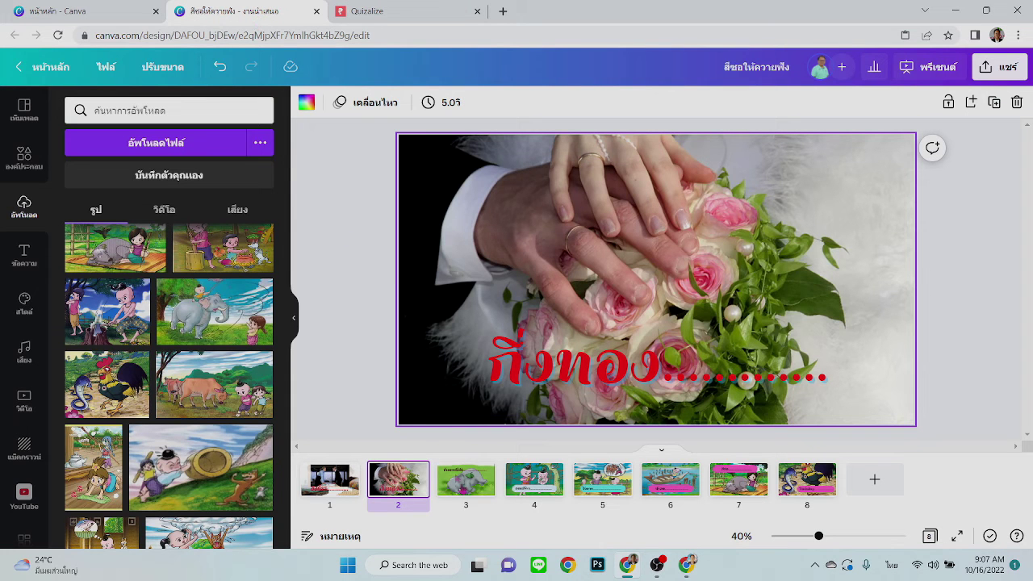
{"action": "left_click", "coordinate": [462, 489]}
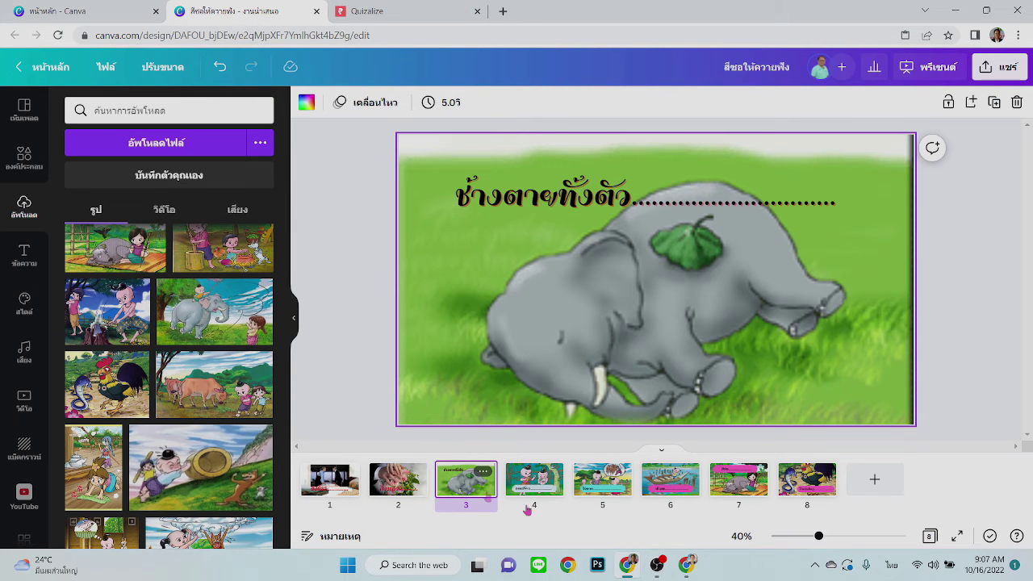
{"action": "left_click", "coordinate": [368, 14]}
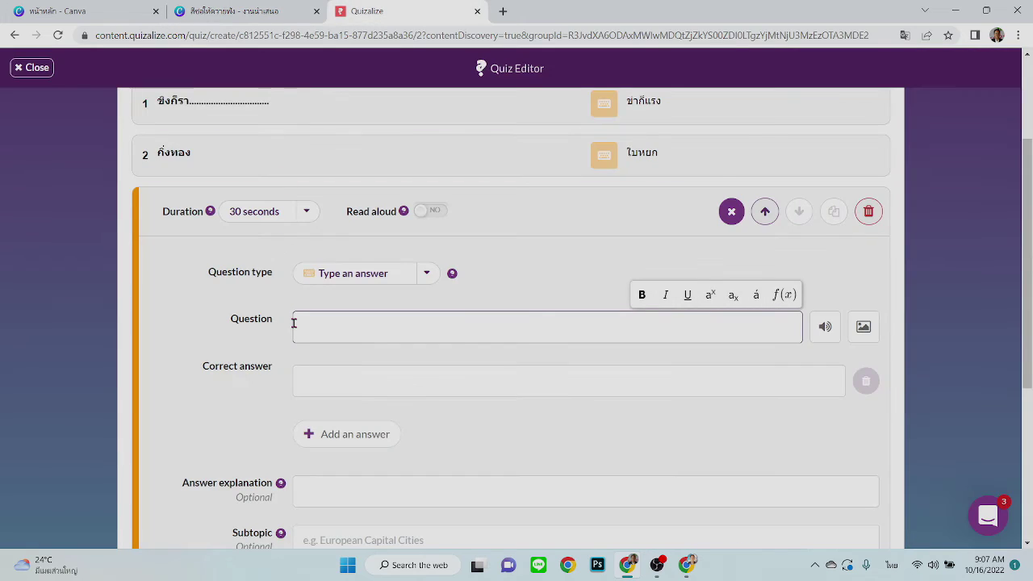
{"action": "type", "text": "ช้าง"}
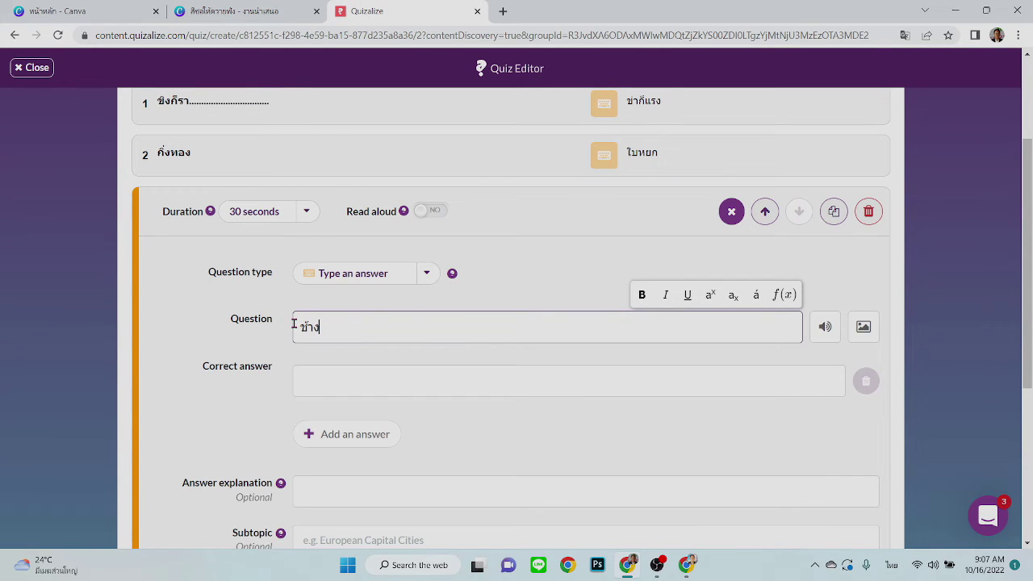
{"action": "type", "text": "ตายทั้งตัว........................................"}
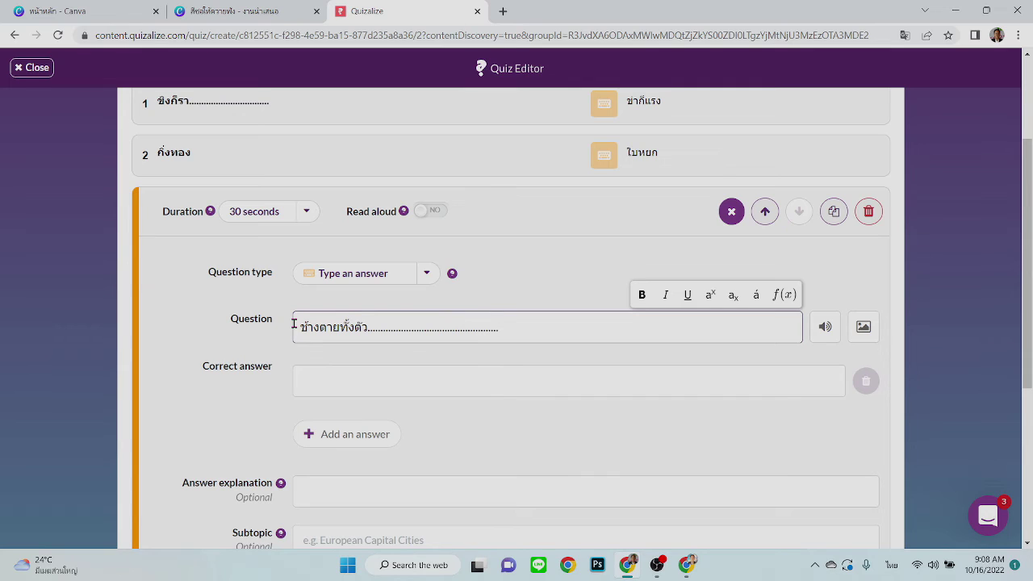
Enter เอาใบบัวมาปิด as the correct answer for the ช้างตายทั้งตัว question.
{"action": "left_click", "coordinate": [422, 384]}
{"action": "type", "text": "เอา"}
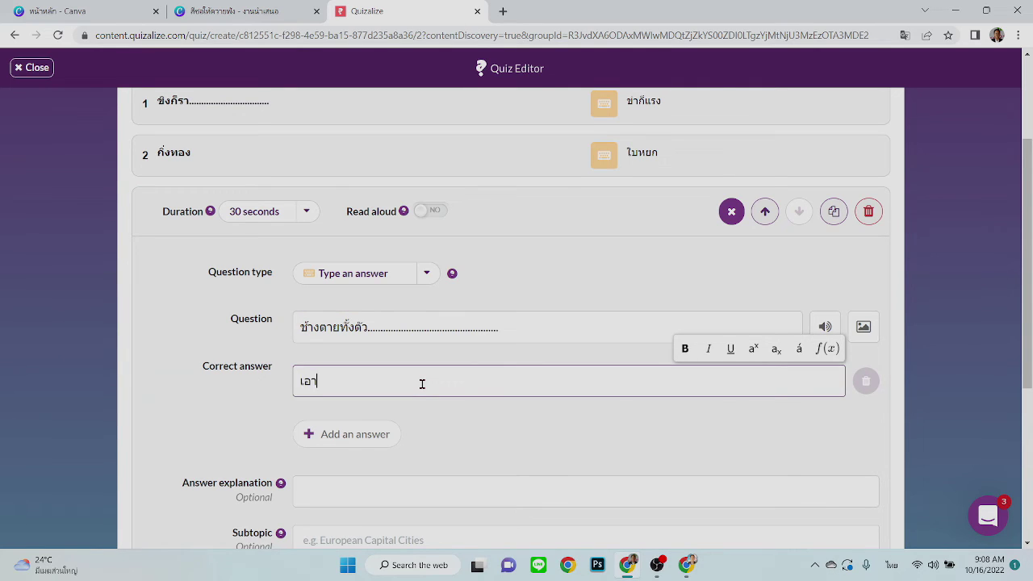
{"action": "type", "text": "ใบบัวมาปิด"}
Upload the matching mp3 clip from the Desktop as the audio of the ช้างตายทั้งตัว question.
{"action": "left_click", "coordinate": [825, 326]}
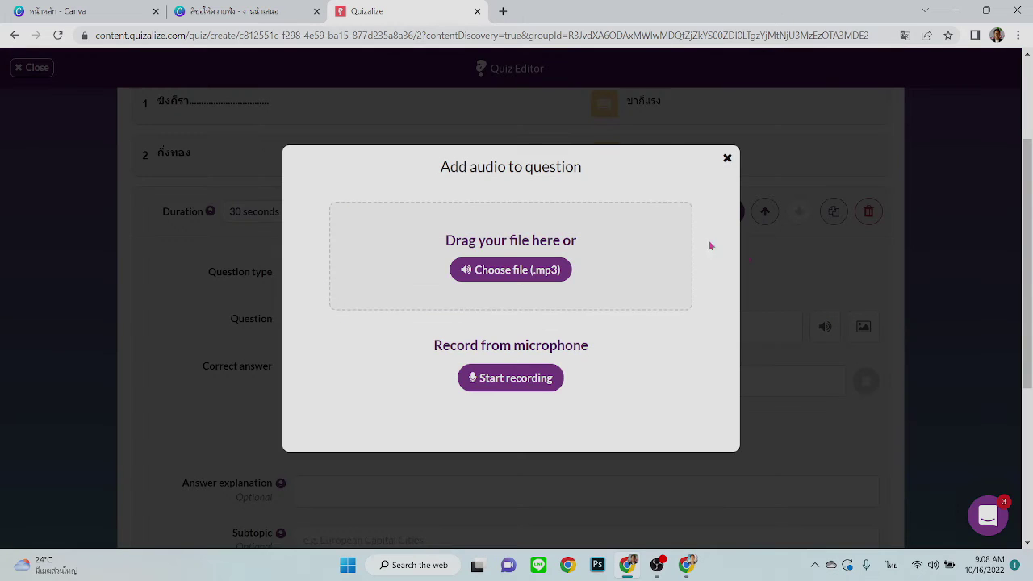
{"action": "left_click", "coordinate": [516, 270]}
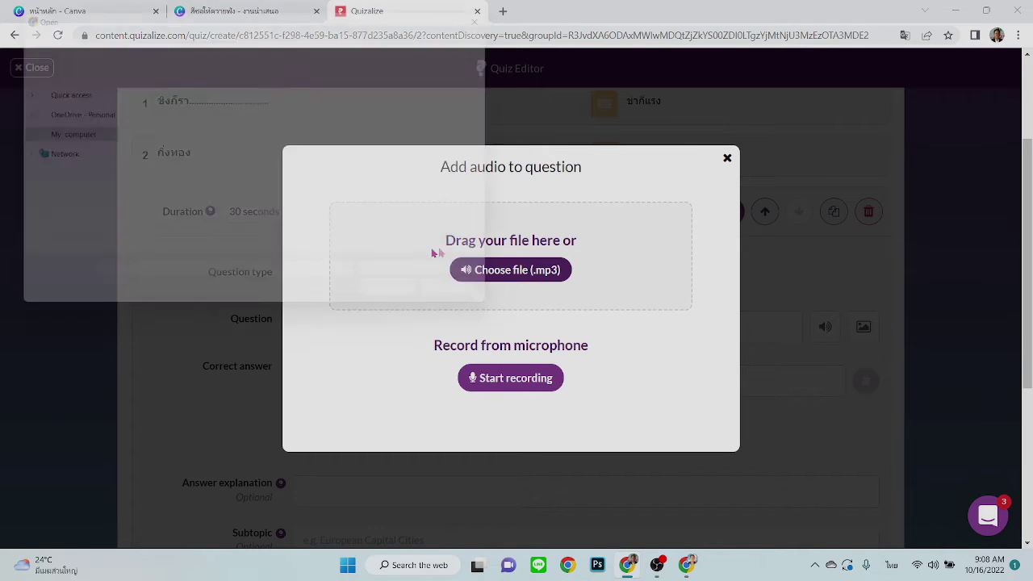
{"action": "left_click", "coordinate": [56, 108]}
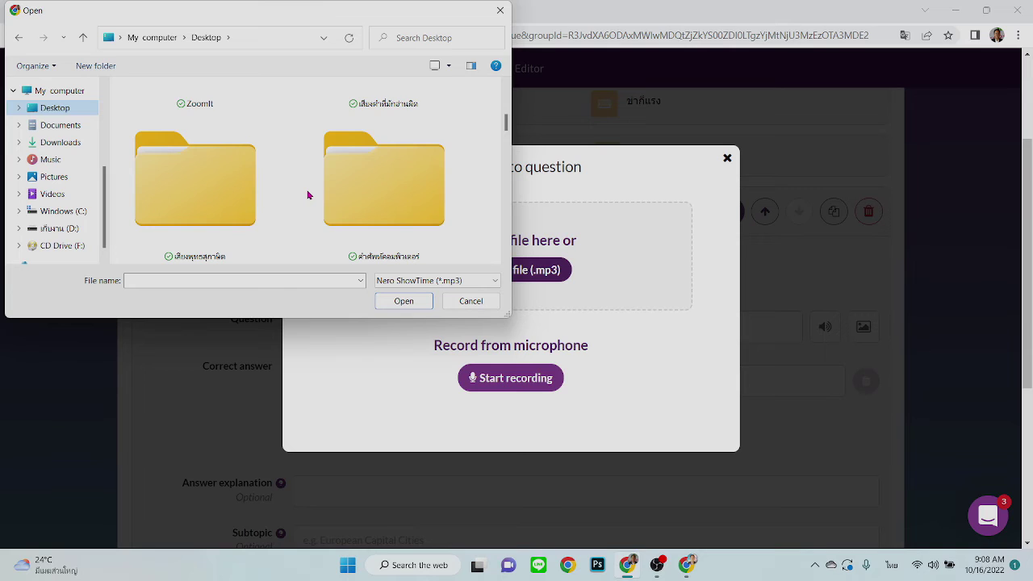
{"action": "scroll", "coordinate": [307, 194], "scroll_direction": "down", "scroll_amount": 2}
{"action": "scroll", "coordinate": [307, 194], "scroll_direction": "down", "scroll_amount": 2}
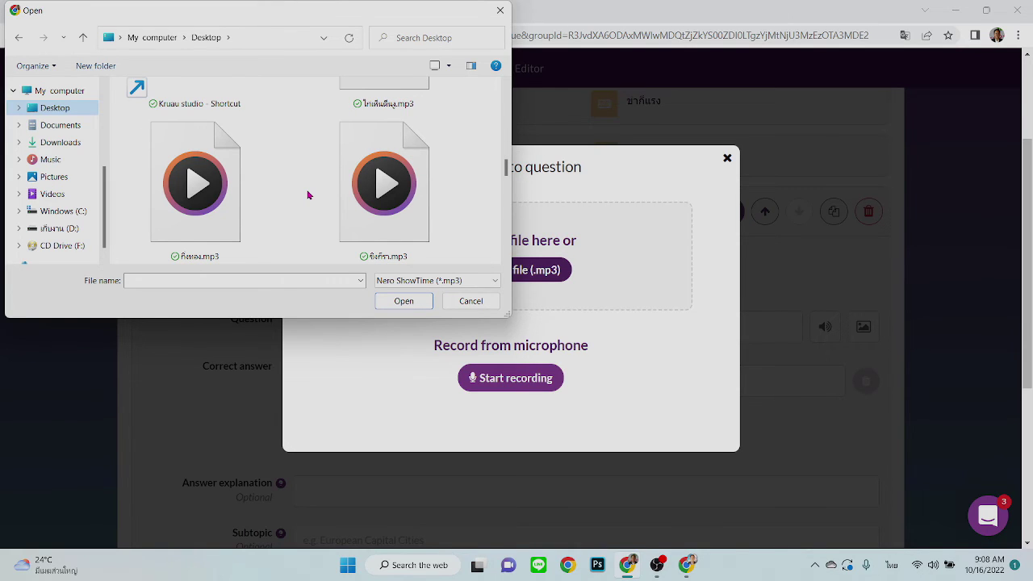
{"action": "scroll", "coordinate": [308, 195], "scroll_direction": "down", "scroll_amount": 4}
{"action": "left_click", "coordinate": [385, 180]}
{"action": "left_click", "coordinate": [404, 301]}
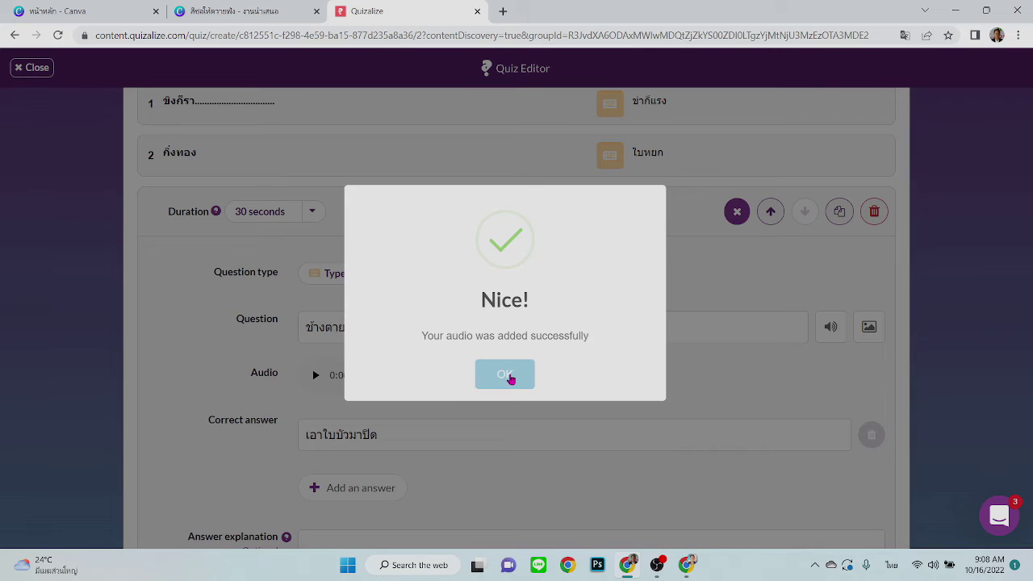
{"action": "left_click", "coordinate": [507, 376]}
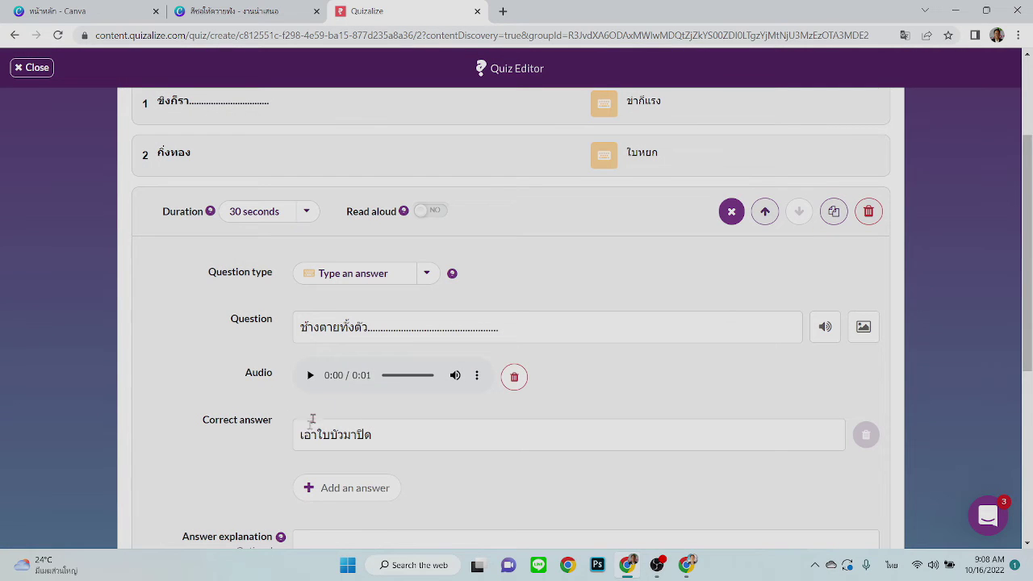
Upload ช้างตายทั้งตัวเอาใบบัวมาปิด.png from the Downloads folder as the image of the ช้างตายทั้งตัว question.
{"action": "left_click", "coordinate": [863, 328]}
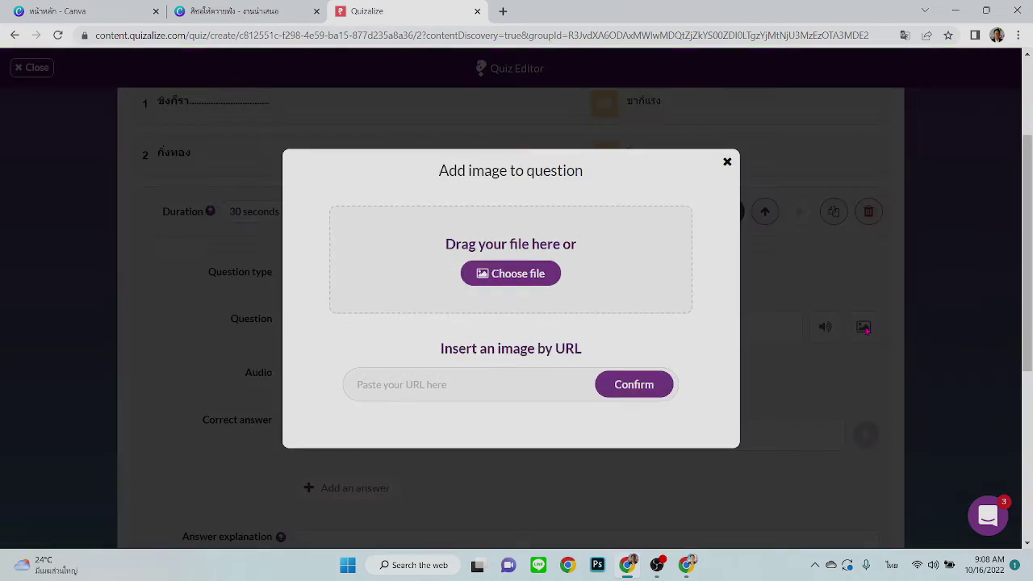
{"action": "left_click", "coordinate": [524, 274]}
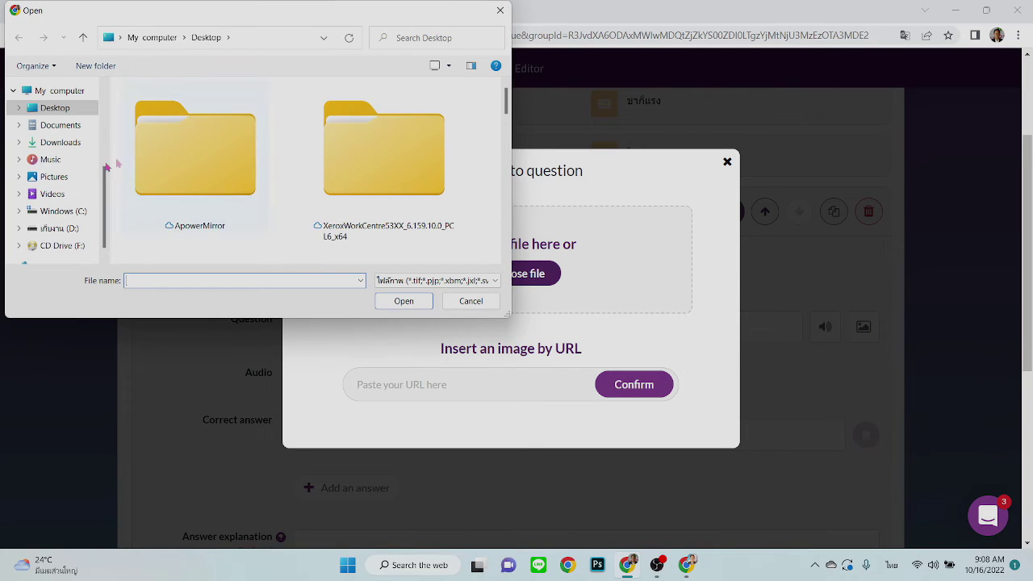
{"action": "left_click", "coordinate": [85, 142]}
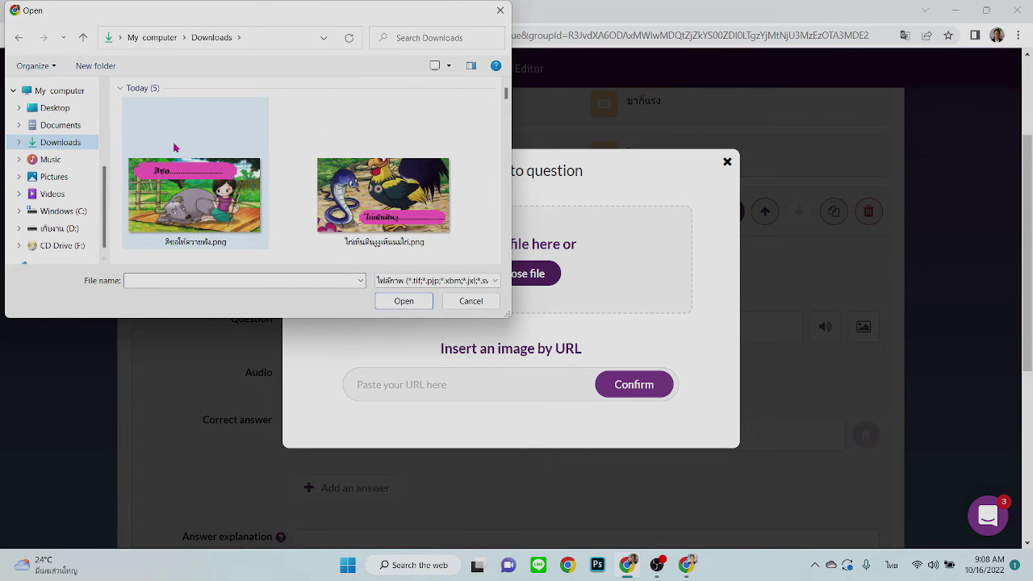
{"action": "scroll", "coordinate": [176, 154], "scroll_direction": "down", "scroll_amount": 2}
{"action": "scroll", "coordinate": [177, 155], "scroll_direction": "down", "scroll_amount": 3}
{"action": "scroll", "coordinate": [178, 156], "scroll_direction": "down", "scroll_amount": 3}
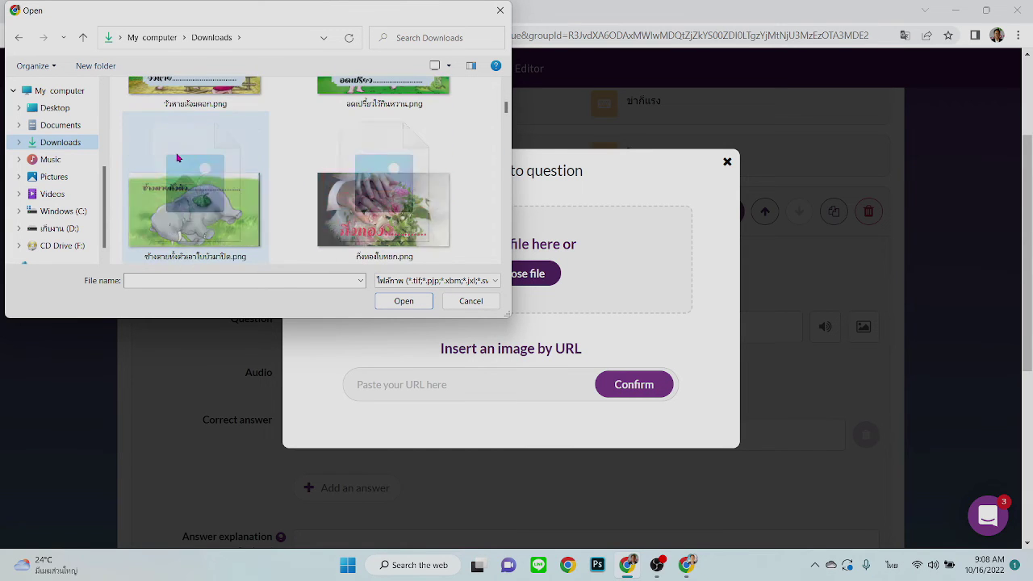
{"action": "left_click", "coordinate": [187, 208]}
{"action": "left_click", "coordinate": [404, 301]}
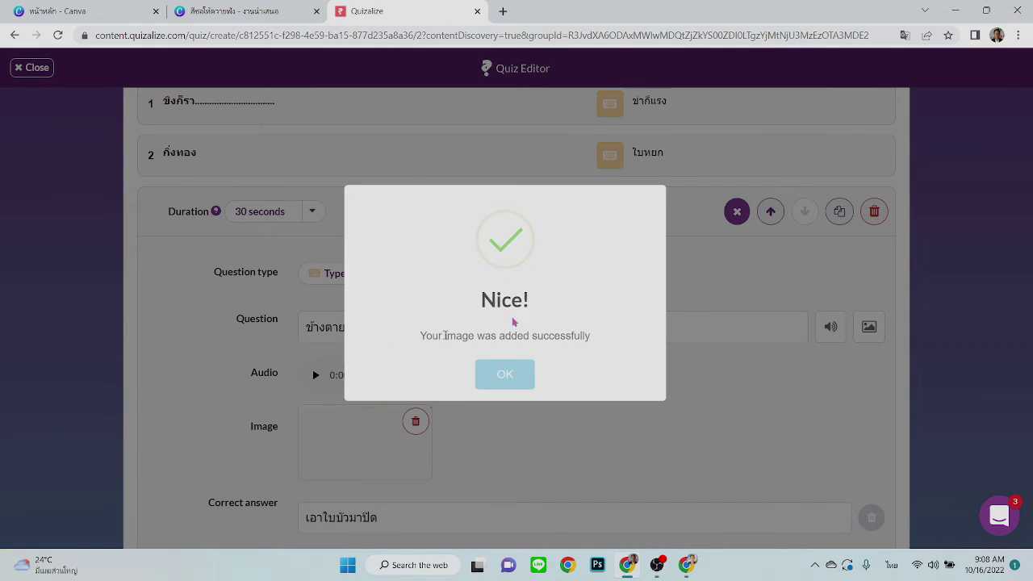
{"action": "left_click", "coordinate": [505, 375]}
{"action": "scroll", "coordinate": [187, 405], "scroll_direction": "down", "scroll_amount": 2}
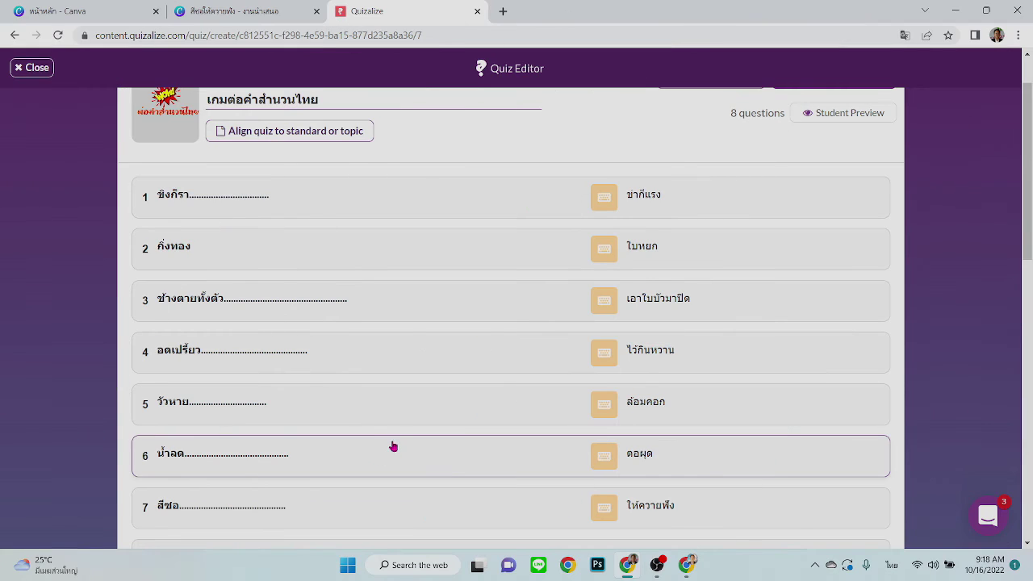
Look over the quiz's question list, then open the student preview and start the activity.
{"action": "left_click", "coordinate": [392, 444]}
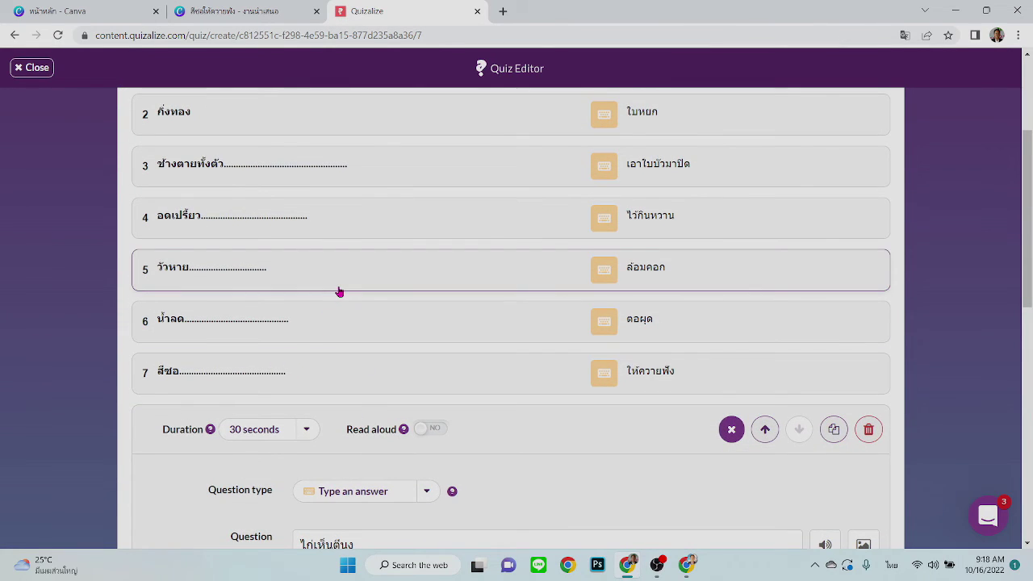
{"action": "scroll", "coordinate": [340, 289], "scroll_direction": "up", "scroll_amount": 2}
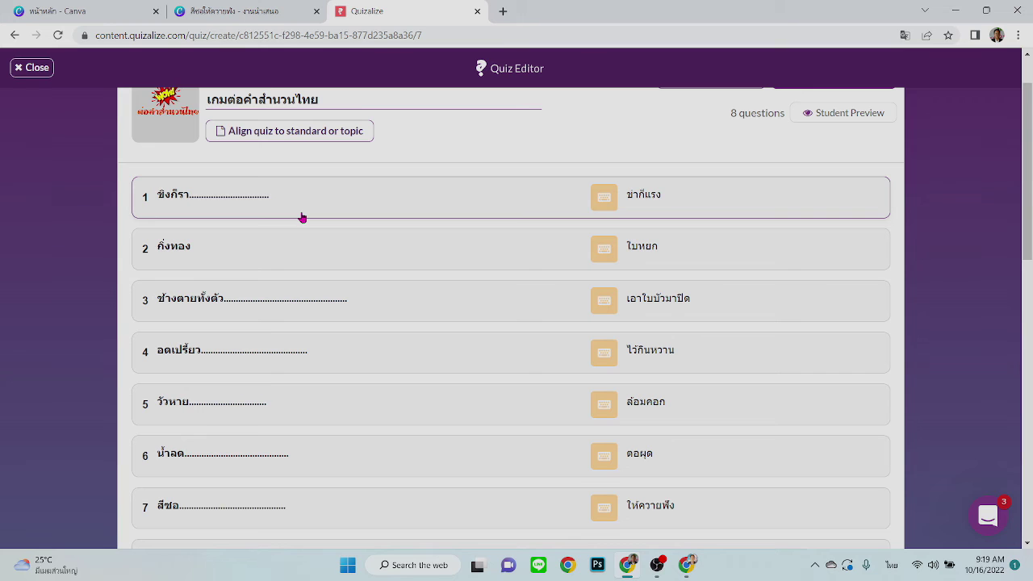
{"action": "scroll", "coordinate": [317, 224], "scroll_direction": "down", "scroll_amount": 2}
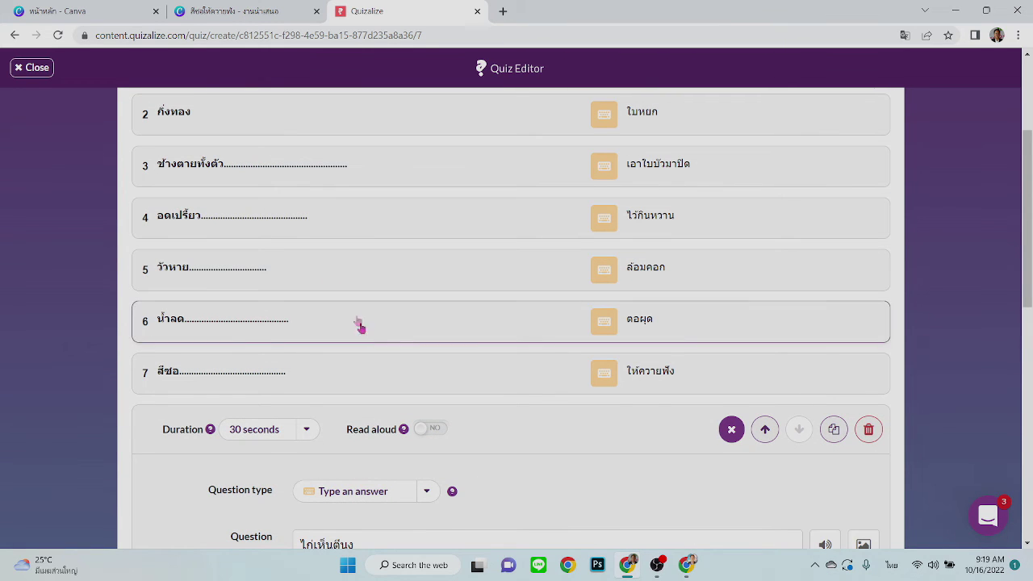
{"action": "scroll", "coordinate": [431, 393], "scroll_direction": "up", "scroll_amount": 3}
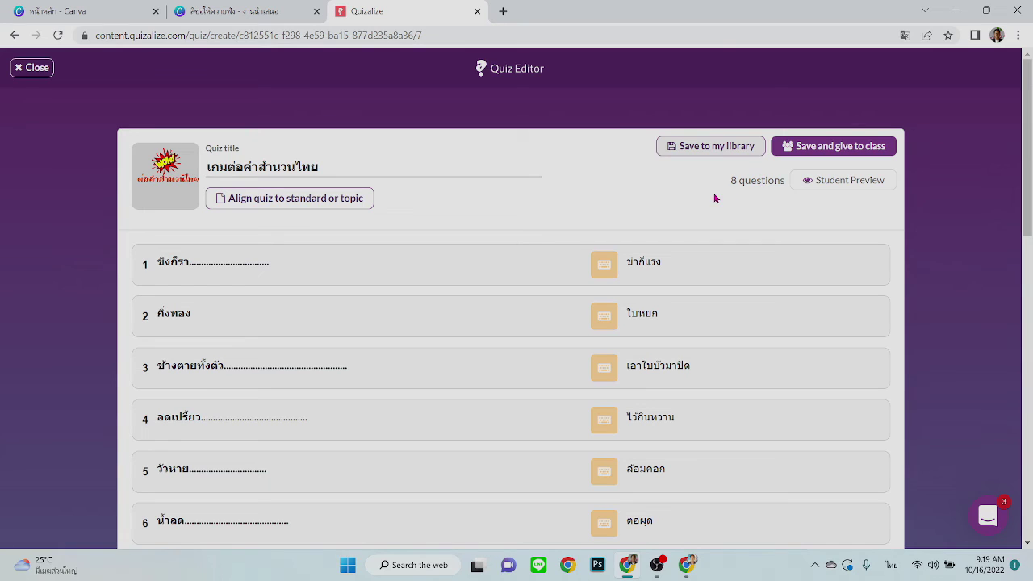
{"action": "left_click", "coordinate": [845, 181]}
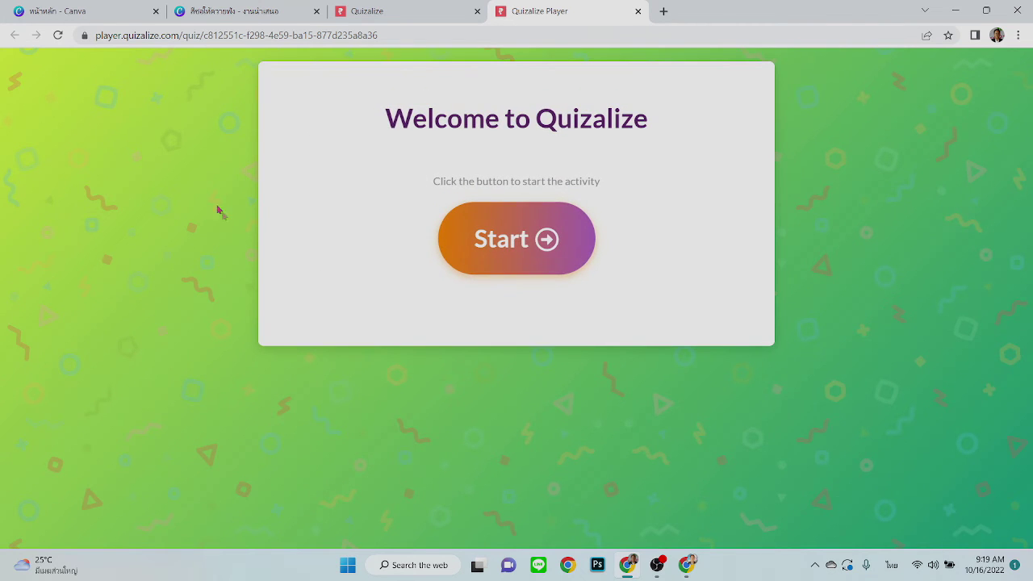
{"action": "left_click", "coordinate": [547, 243]}
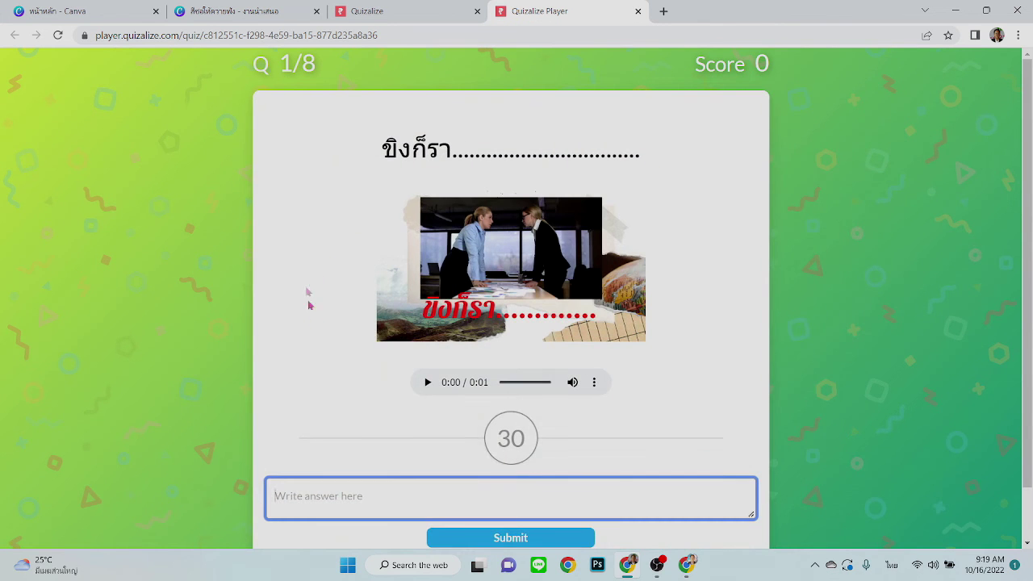
Play the audio of the ขิงก็รา question in the preview and submit ข่าก็แรง as the answer.
{"action": "left_click", "coordinate": [427, 382]}
{"action": "scroll", "coordinate": [171, 369], "scroll_direction": "down", "scroll_amount": 1}
{"action": "left_click", "coordinate": [311, 438]}
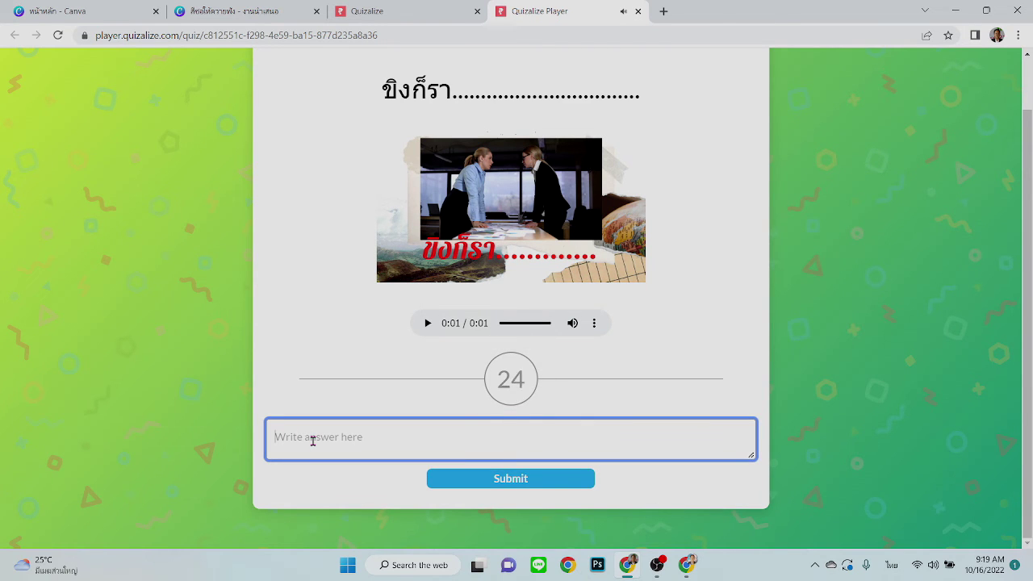
{"action": "type", "text": "ข่าก็แรง"}
{"action": "left_click", "coordinate": [516, 484]}
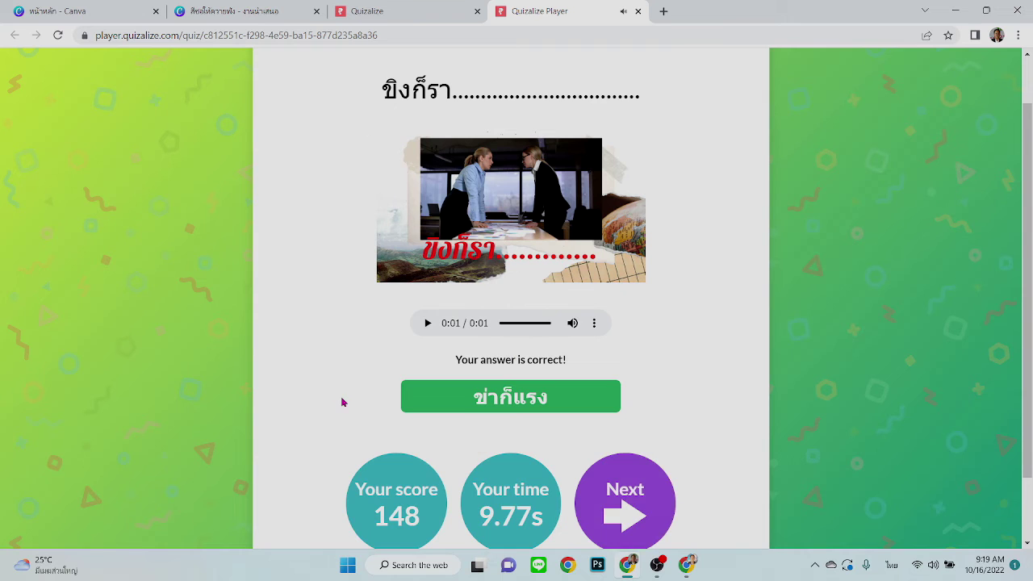
Go on to the กิ่งทอง question, play its audio and submit ใบหยก as the answer.
{"action": "scroll", "coordinate": [343, 384], "scroll_direction": "down", "scroll_amount": 2}
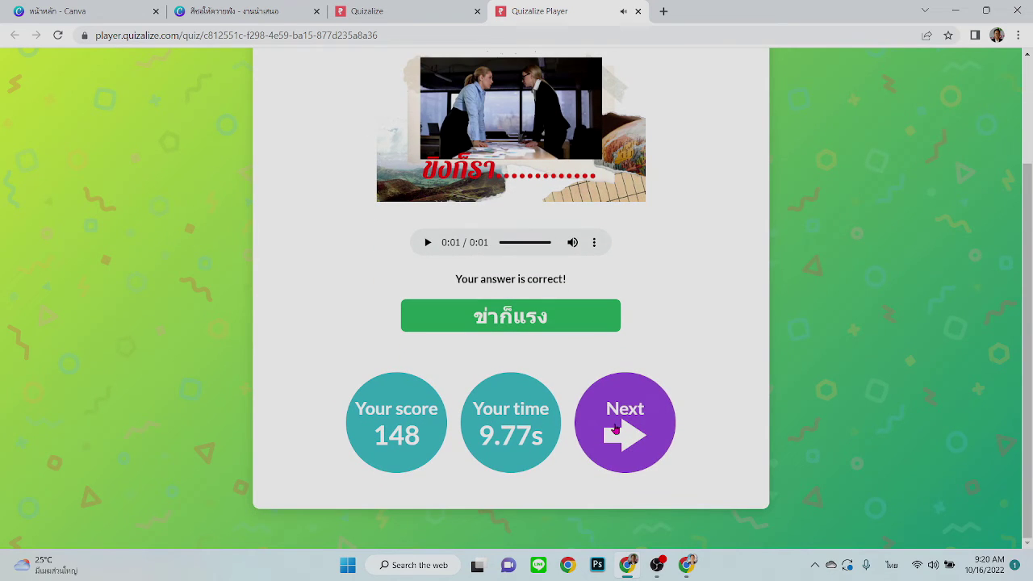
{"action": "left_click", "coordinate": [598, 437]}
{"action": "left_click", "coordinate": [432, 204]}
{"action": "left_click", "coordinate": [332, 323]}
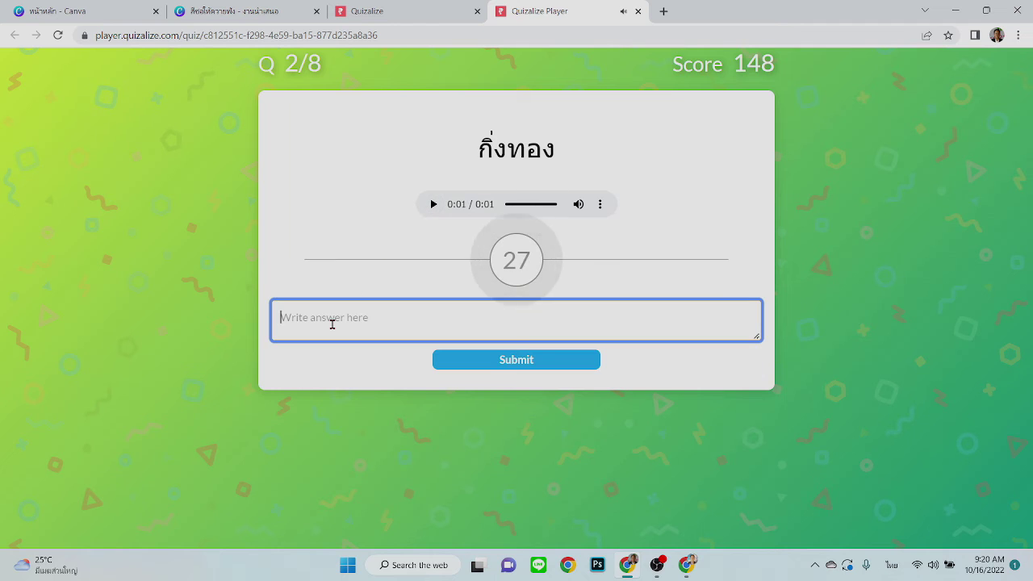
{"action": "type", "text": "ไ"}
{"action": "key", "text": "BackSpace"}
{"action": "type", "text": "ใบหยก"}
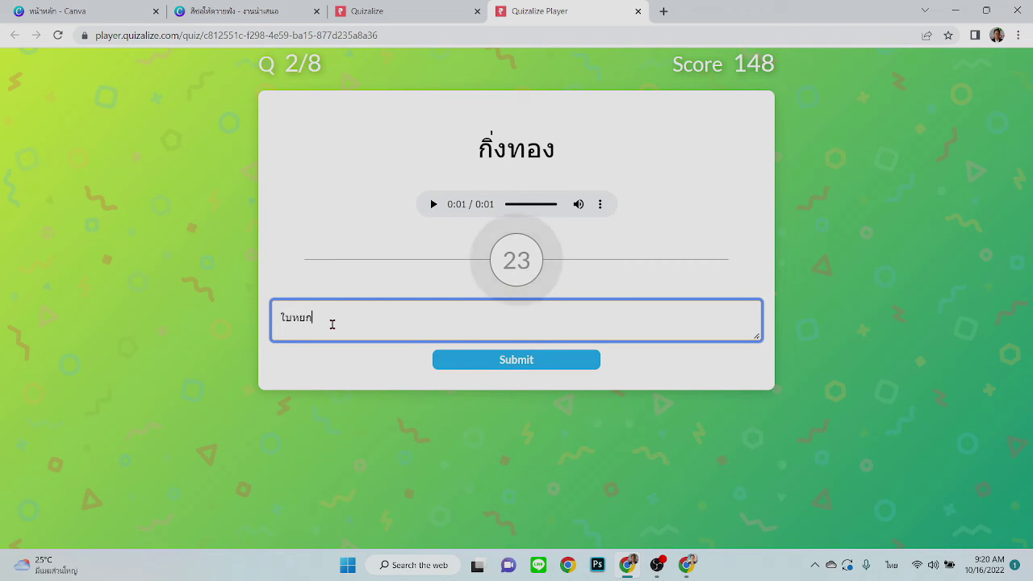
{"action": "left_click", "coordinate": [520, 369]}
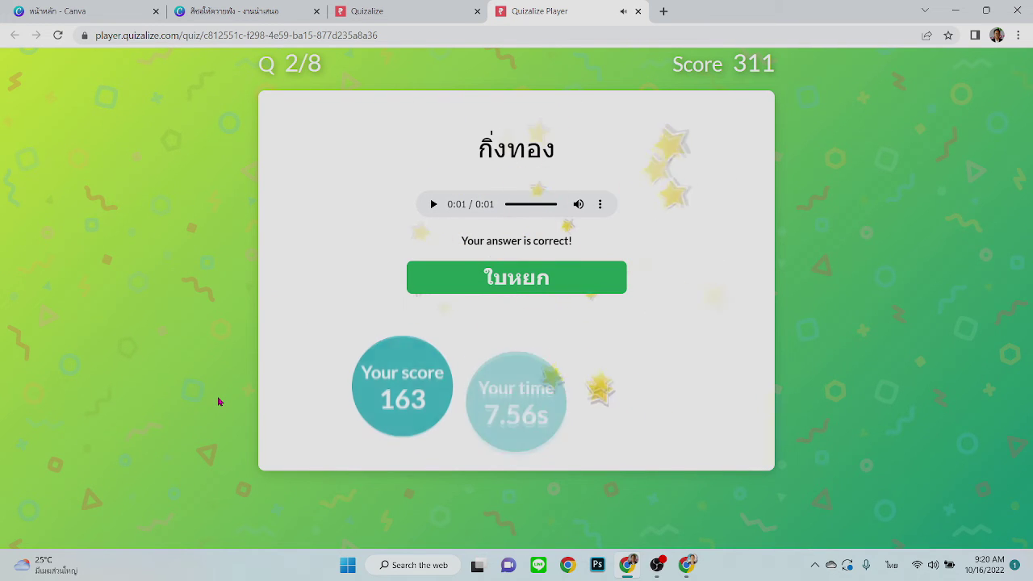
Go on to the ช้างตายทั้งตัว question, play its audio and submit เอาใบบัวมาปิด as the answer.
{"action": "left_click", "coordinate": [629, 383]}
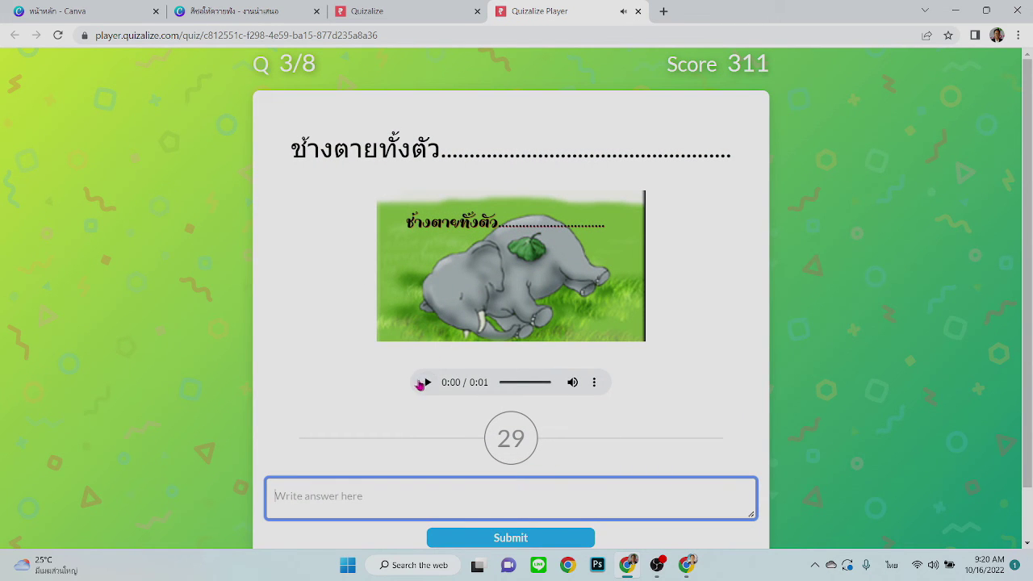
{"action": "left_click", "coordinate": [427, 384]}
{"action": "left_click", "coordinate": [334, 498]}
{"action": "type", "text": "เอ"}
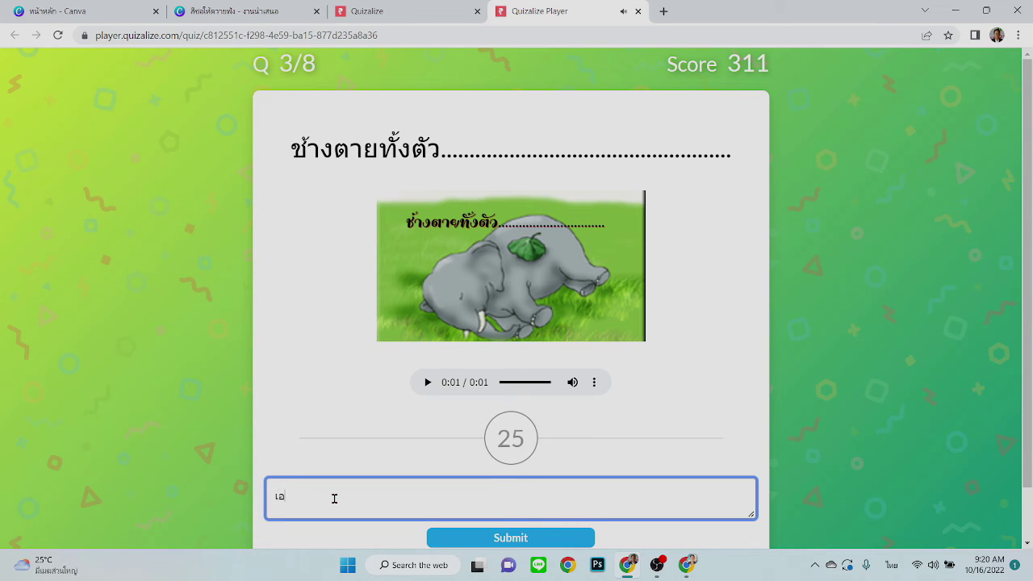
{"action": "type", "text": "าใบบัวมาปิด"}
{"action": "scroll", "coordinate": [460, 424], "scroll_direction": "down", "scroll_amount": 1}
{"action": "left_click", "coordinate": [495, 476]}
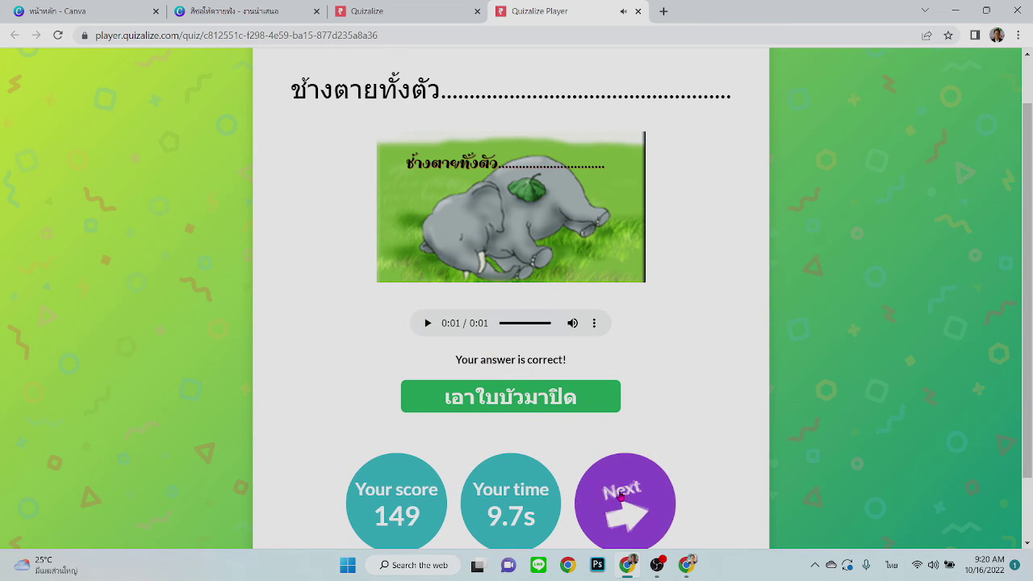
Go on to the อดเปรี้ยว question, play its audio and submit ไว้กินหวาน as the answer.
{"action": "left_click", "coordinate": [621, 494]}
{"action": "left_click", "coordinate": [424, 383]}
{"action": "left_click", "coordinate": [324, 502]}
{"action": "type", "text": "ไว้กินหวา"}
{"action": "scroll", "coordinate": [388, 484], "scroll_direction": "down", "scroll_amount": 1}
{"action": "left_click", "coordinate": [445, 477]}
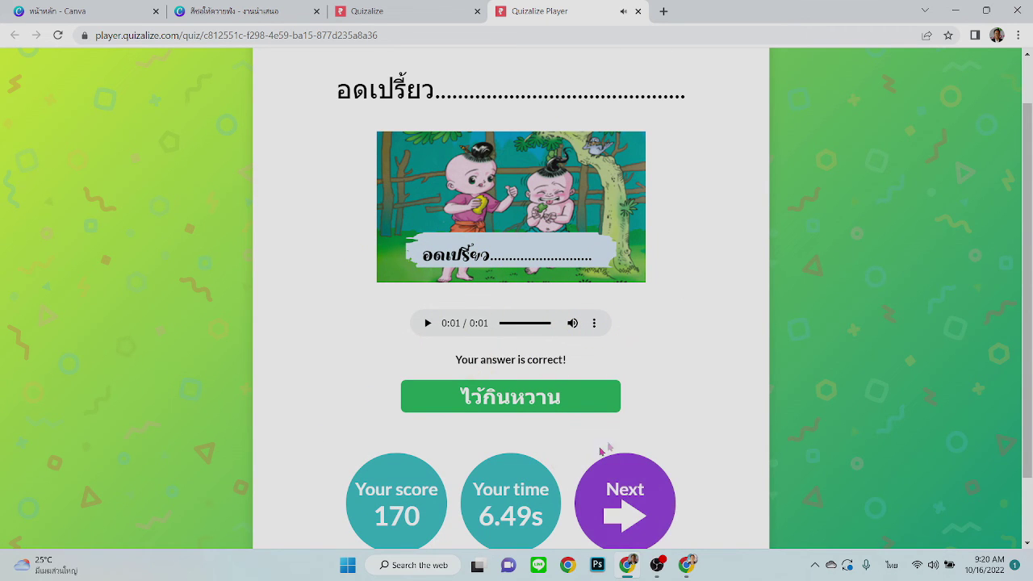
Go on to the วัวหาย question, play its audio and submit ล้อมคอก as the answer.
{"action": "left_click", "coordinate": [635, 500]}
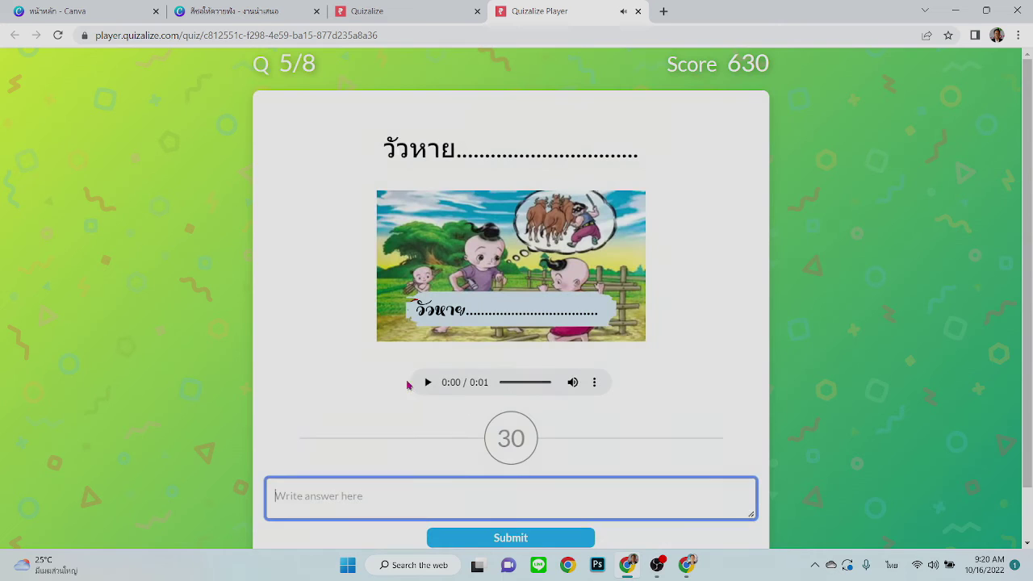
{"action": "left_click", "coordinate": [417, 388]}
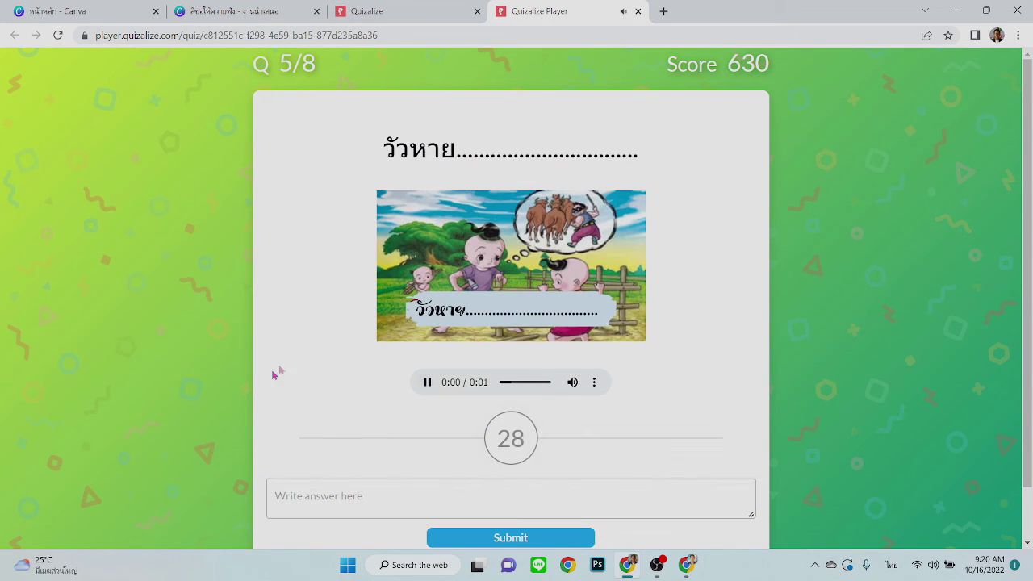
{"action": "left_click", "coordinate": [313, 496]}
{"action": "type", "text": "ล้อมคอก"}
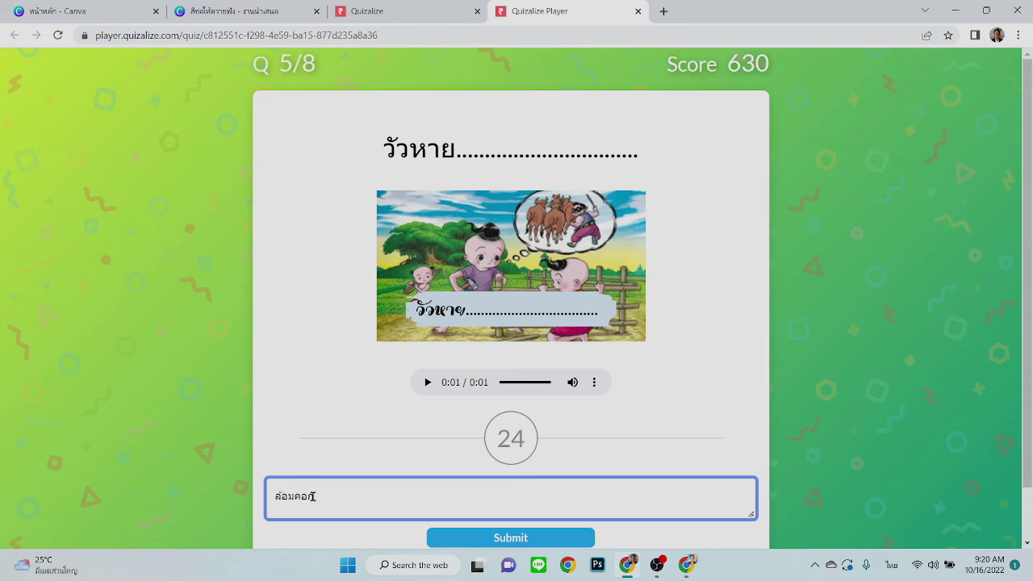
{"action": "scroll", "coordinate": [511, 534], "scroll_direction": "down", "scroll_amount": 2}
{"action": "left_click", "coordinate": [514, 479]}
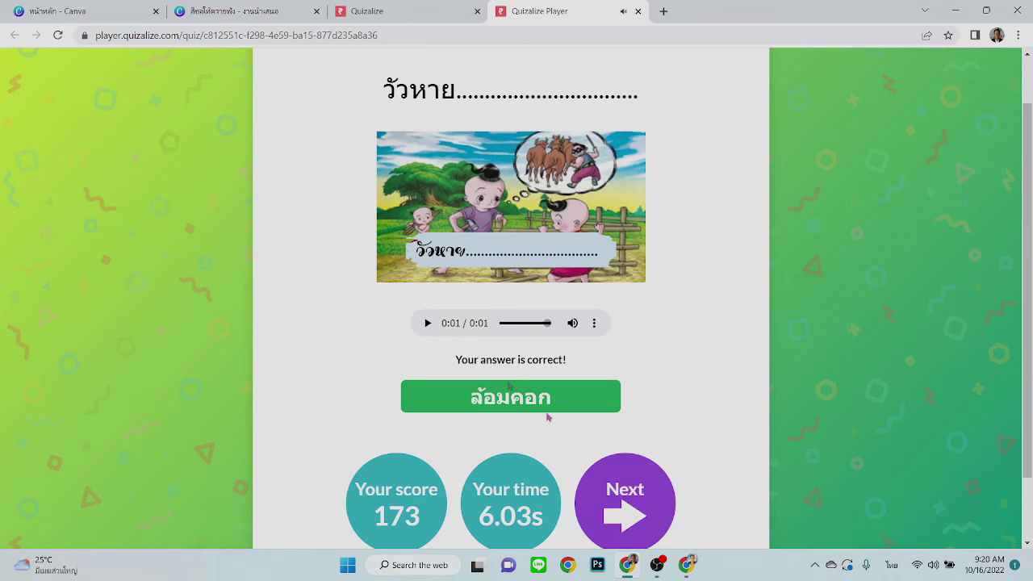
Go on to the น้ำลด question, play its audio and submit ตอผุด as the answer.
{"action": "left_click", "coordinate": [623, 508]}
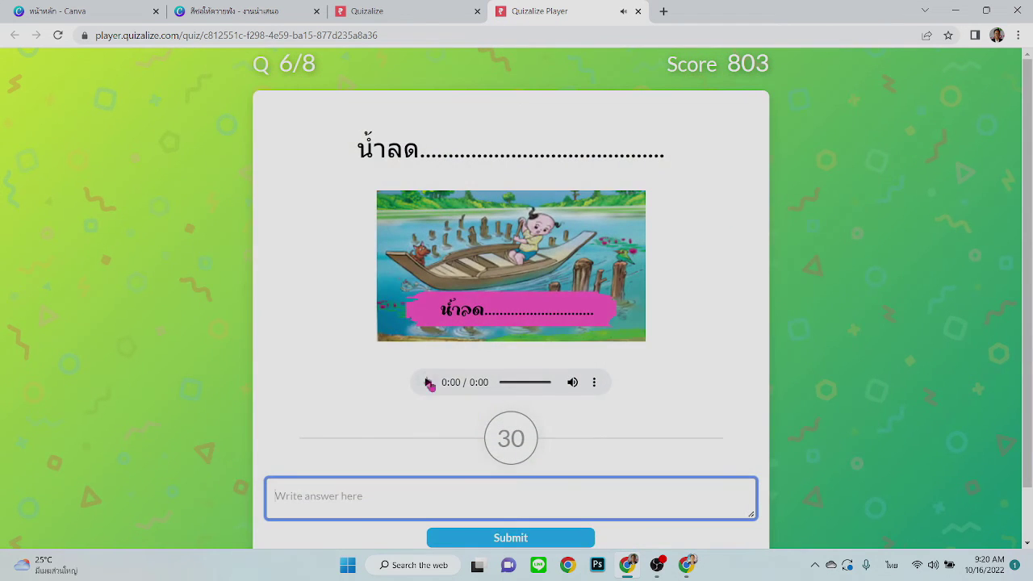
{"action": "left_click", "coordinate": [428, 383]}
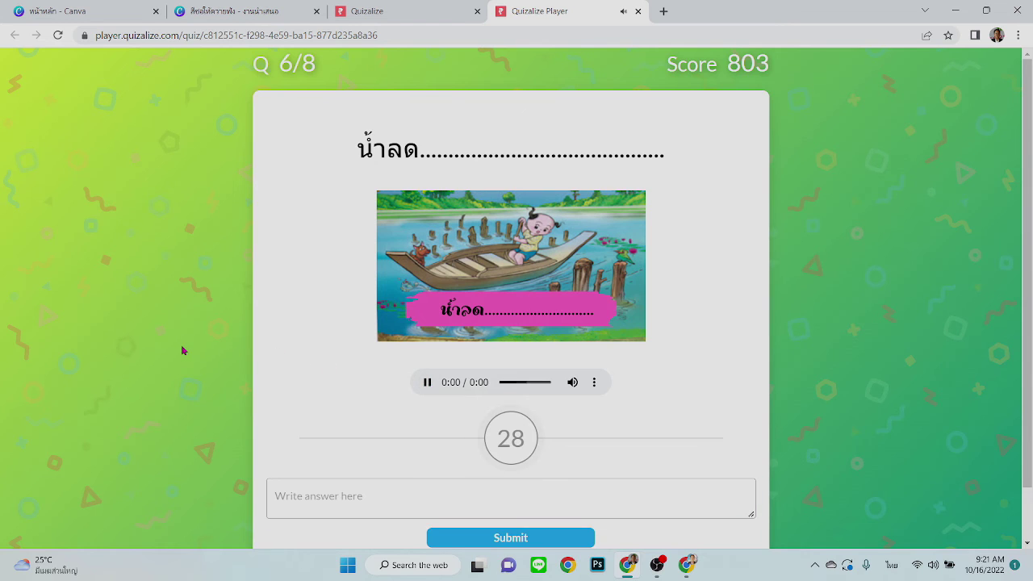
{"action": "scroll", "coordinate": [185, 350], "scroll_direction": "down", "scroll_amount": 2}
{"action": "left_click", "coordinate": [306, 442]}
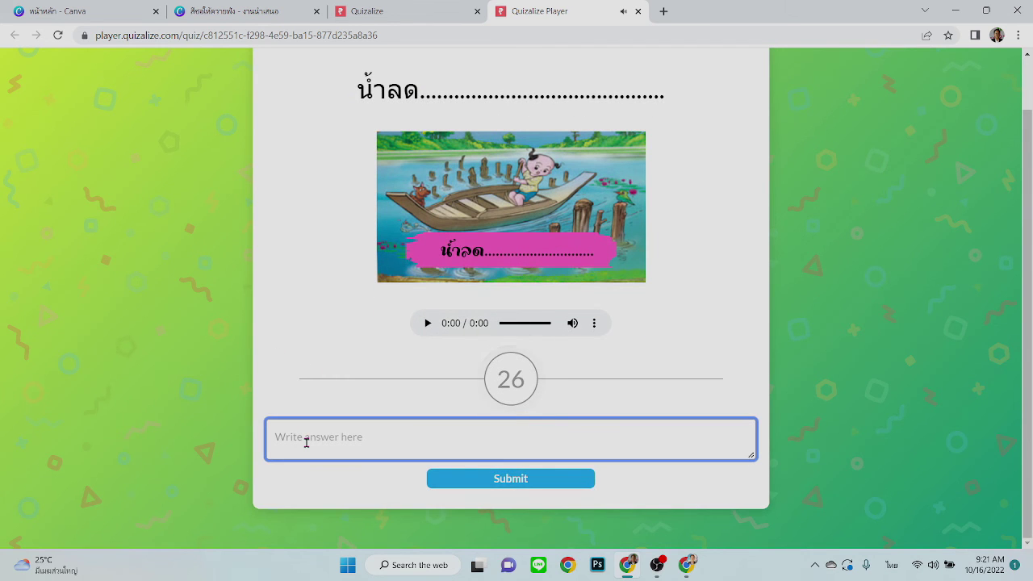
{"action": "type", "text": "ตอ"}
{"action": "type", "text": "ฝ"}
{"action": "type", "text": "ุด"}
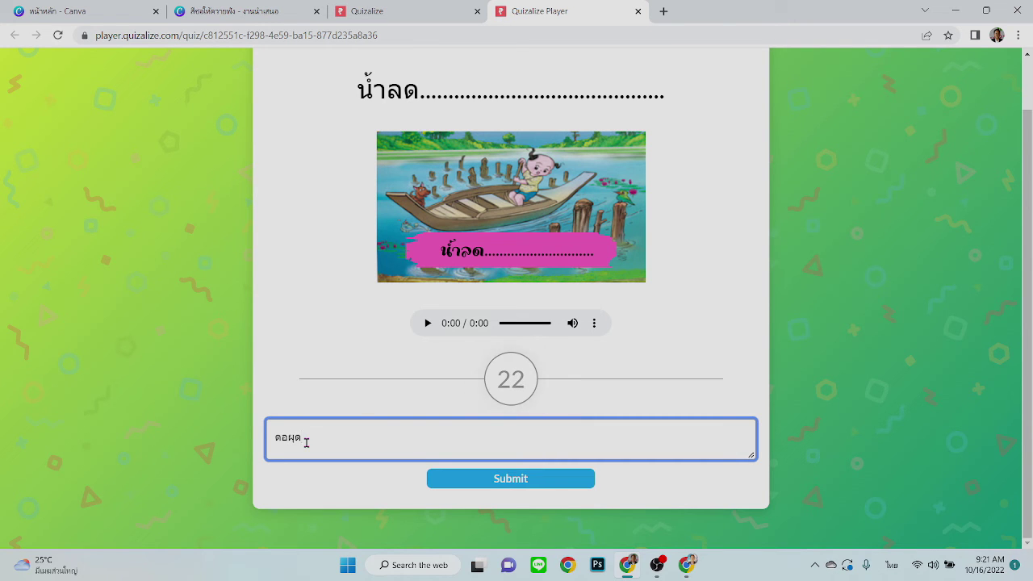
{"action": "left_click", "coordinate": [535, 484]}
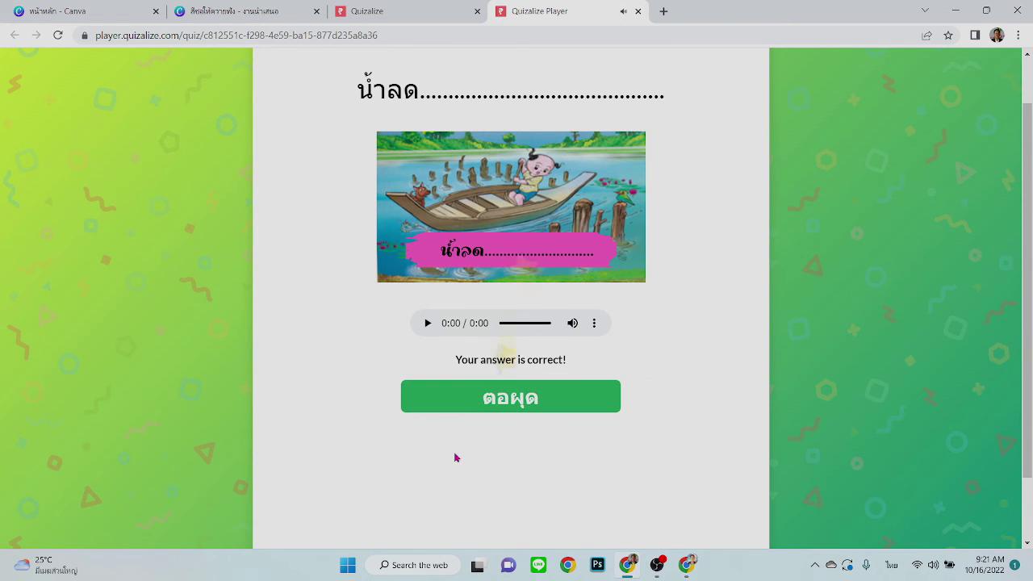
Go on to the สีซอ question, play its audio and submit ให้ควายฟัง as the answer.
{"action": "left_click", "coordinate": [658, 517]}
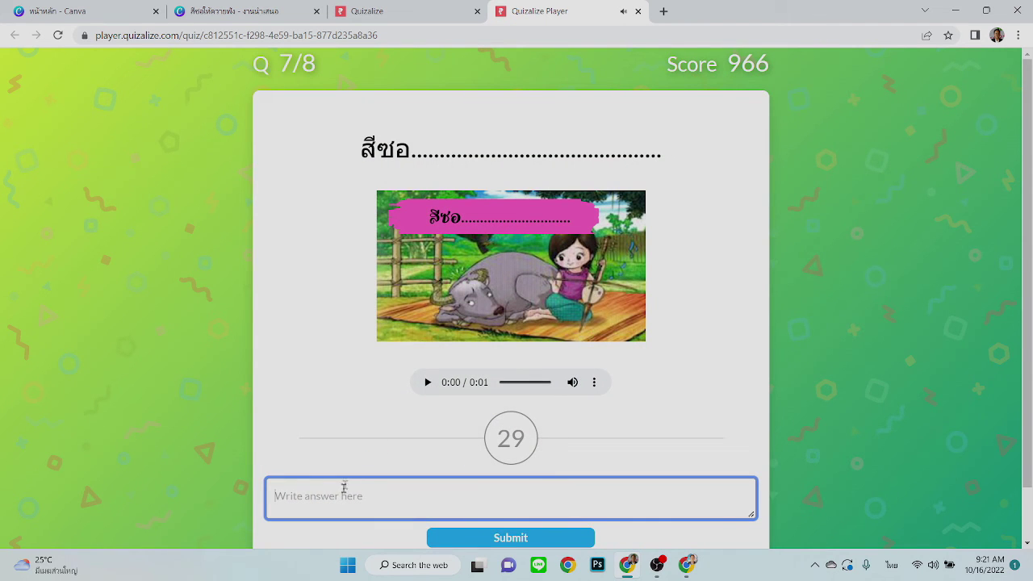
{"action": "left_click", "coordinate": [427, 383]}
{"action": "left_click", "coordinate": [310, 492]}
{"action": "type", "text": "ให้ควายฟัง"}
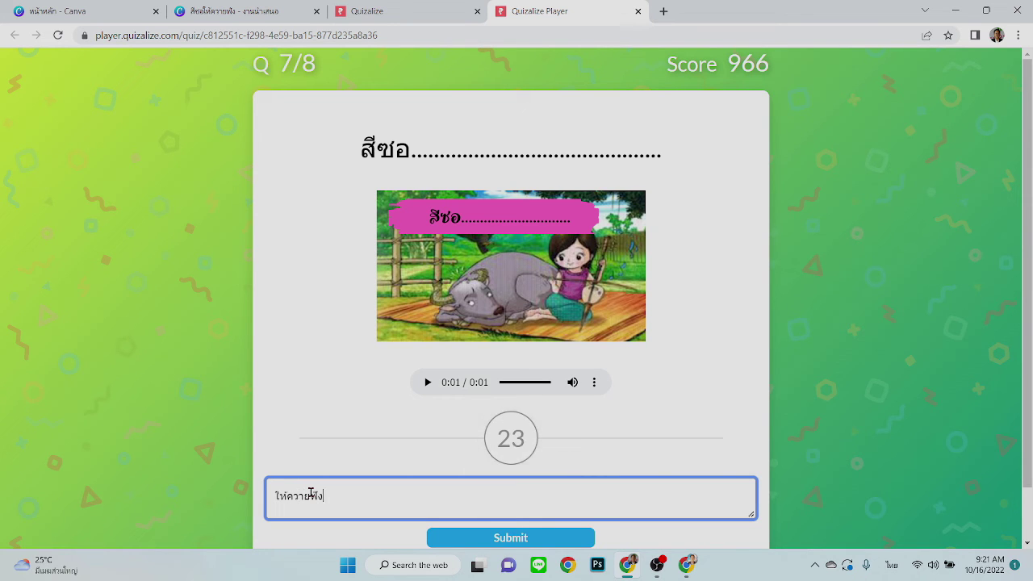
{"action": "left_click", "coordinate": [510, 537]}
{"action": "scroll", "coordinate": [489, 474], "scroll_direction": "down", "scroll_amount": 1}
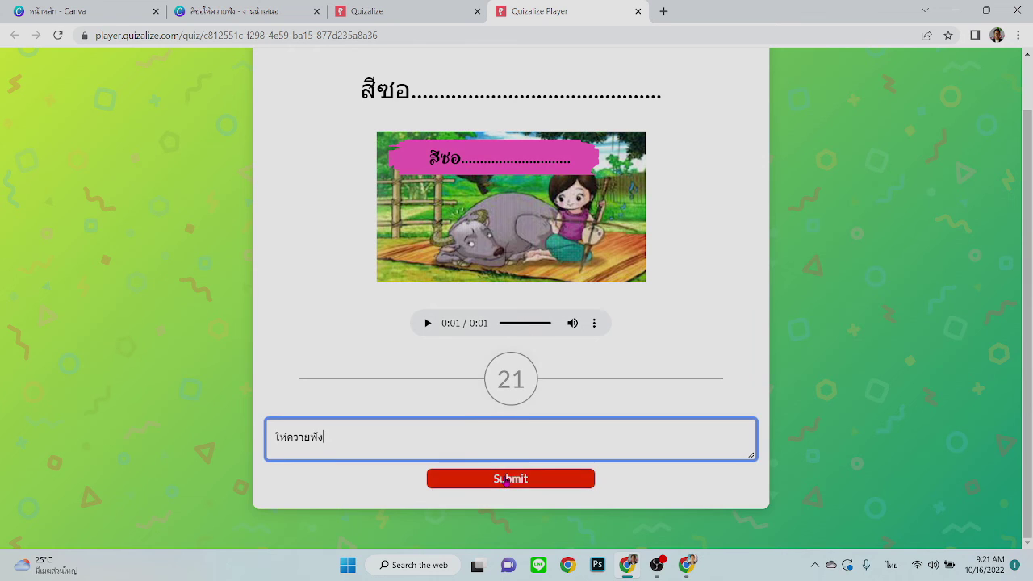
{"action": "left_click", "coordinate": [504, 477]}
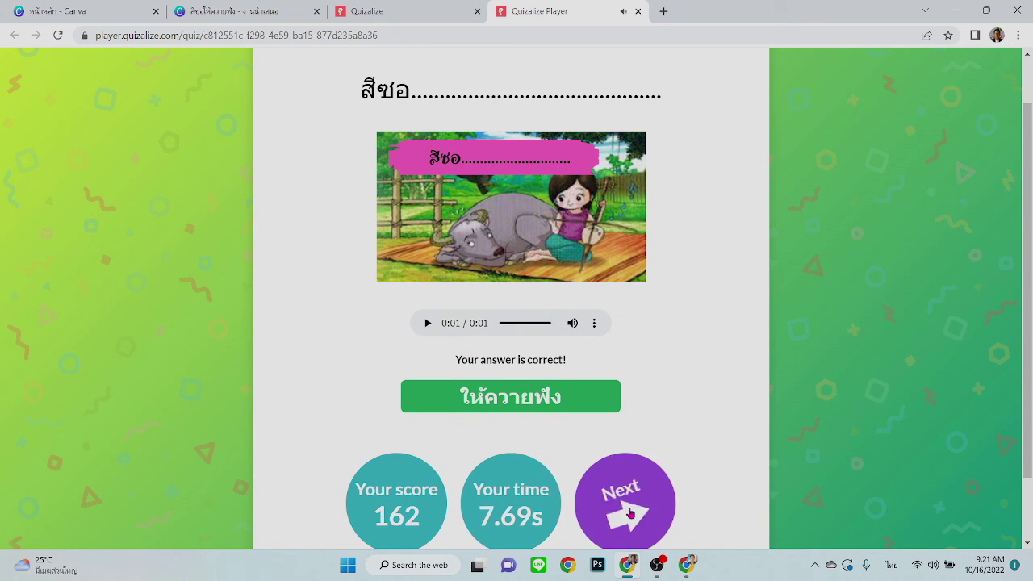
Go on to the ไก่เห็นตีนงู question, play its audio and submit งูเห็นนมไก่ as the answer.
{"action": "left_click", "coordinate": [643, 507]}
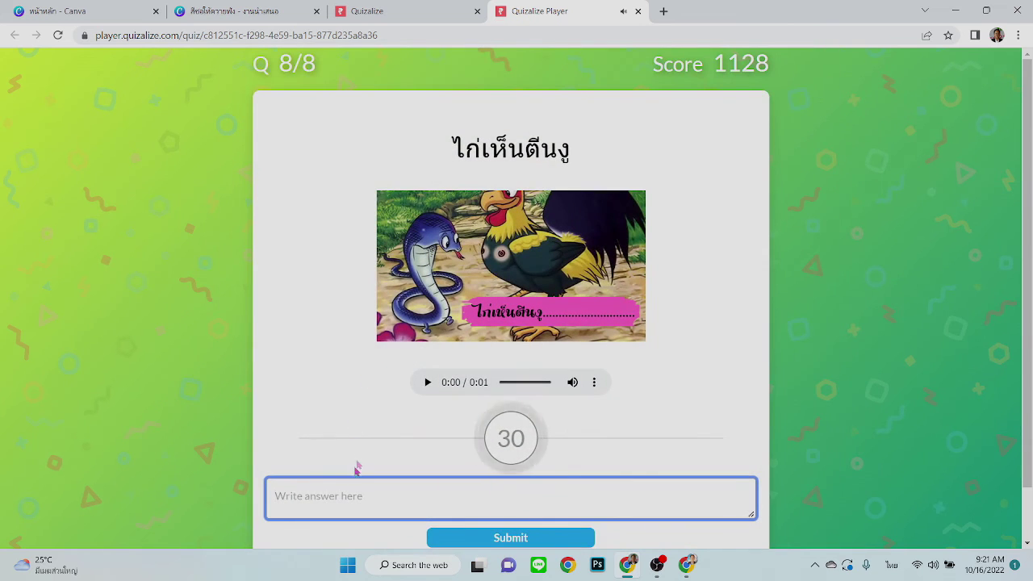
{"action": "left_click", "coordinate": [427, 383]}
{"action": "left_click", "coordinate": [334, 494]}
{"action": "type", "text": "งูเห็น"}
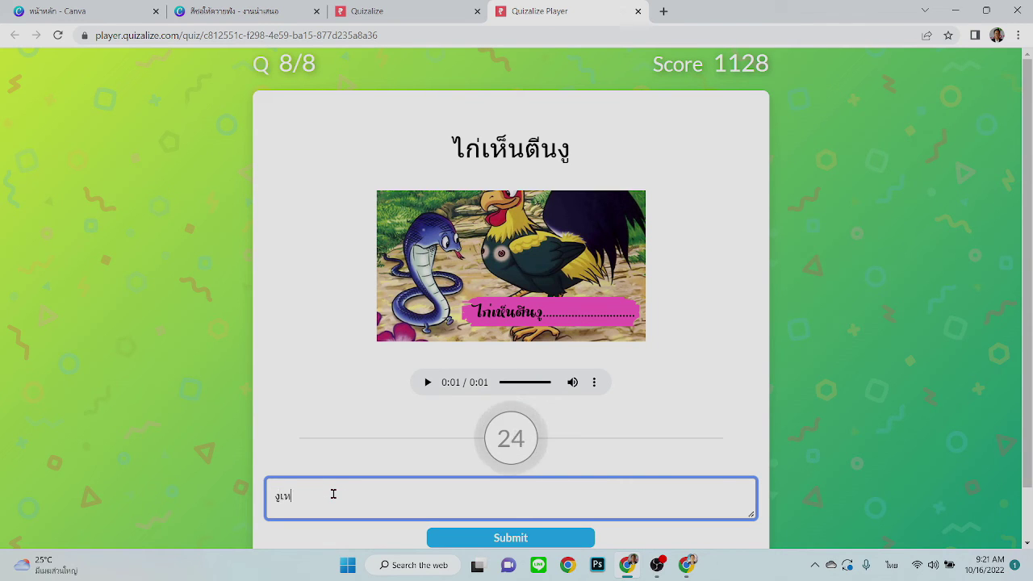
{"action": "type", "text": "นมไก่"}
{"action": "scroll", "coordinate": [339, 460], "scroll_direction": "down", "scroll_amount": 1}
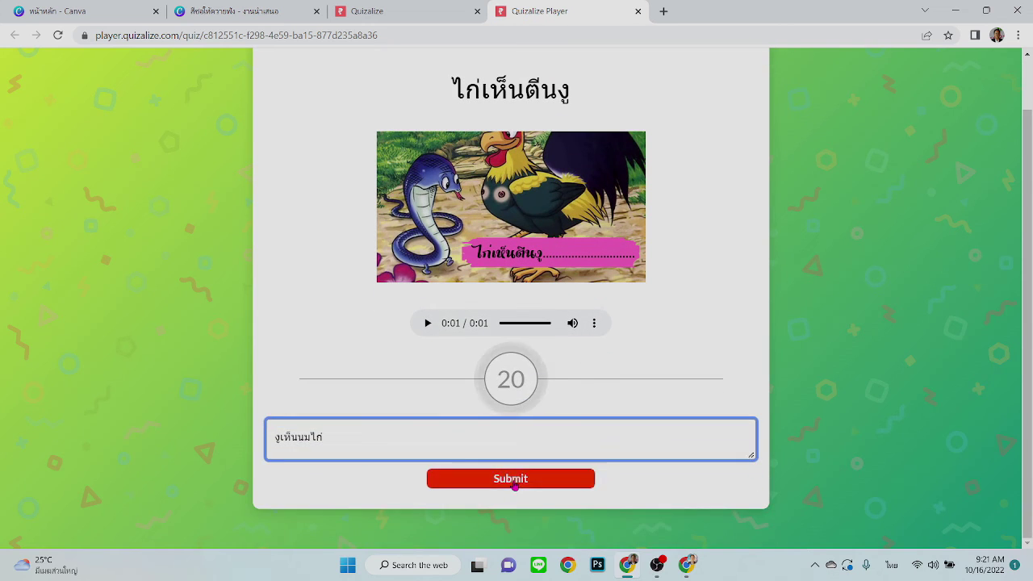
{"action": "left_click", "coordinate": [511, 479]}
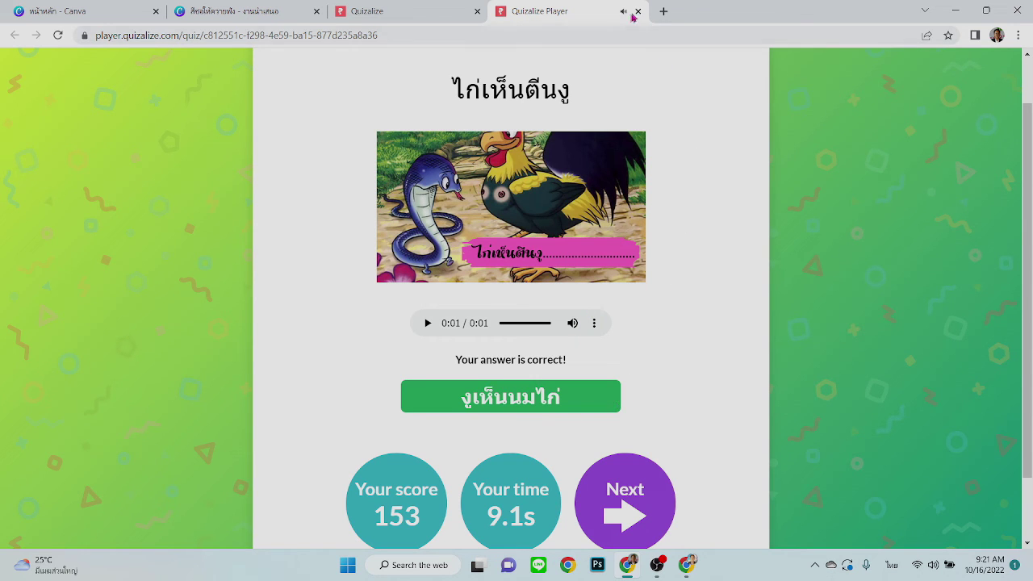
Return to the Quiz Editor and review the ไก่เห็นตีนงู question's duration options, audio, image and correct answer.
{"action": "left_click", "coordinate": [408, 11]}
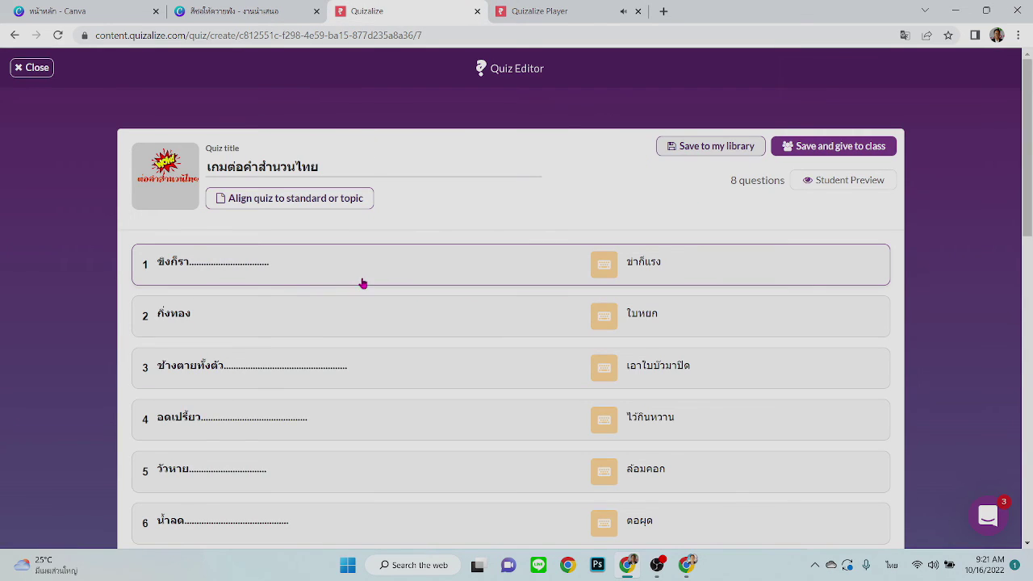
{"action": "left_click", "coordinate": [383, 264]}
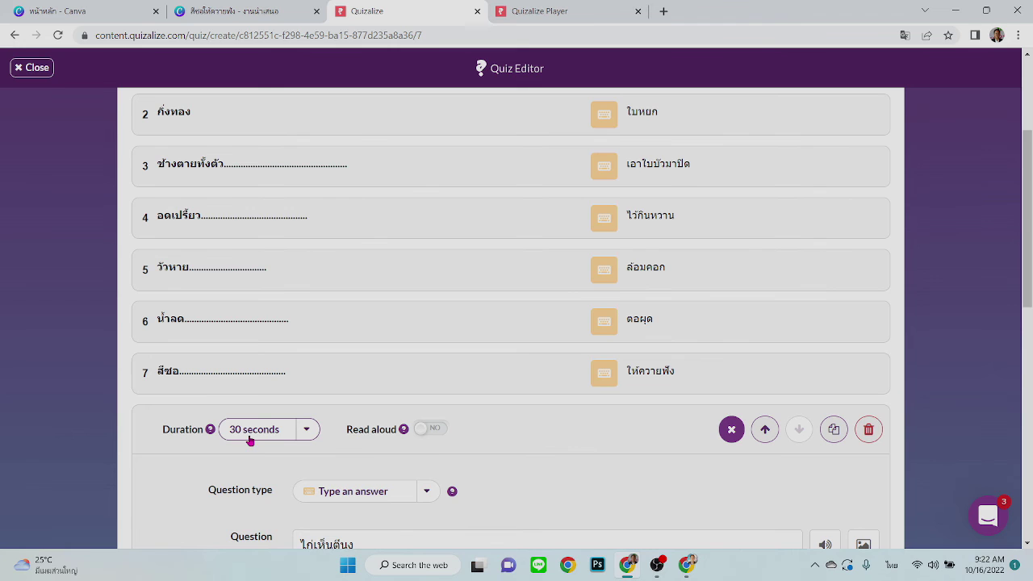
{"action": "left_click", "coordinate": [307, 434]}
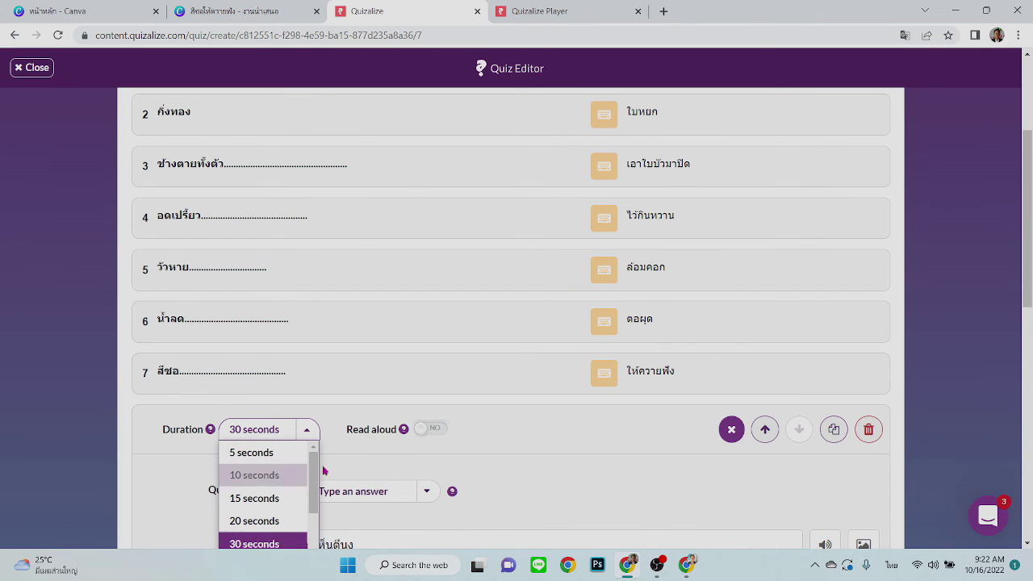
{"action": "left_click", "coordinate": [307, 433]}
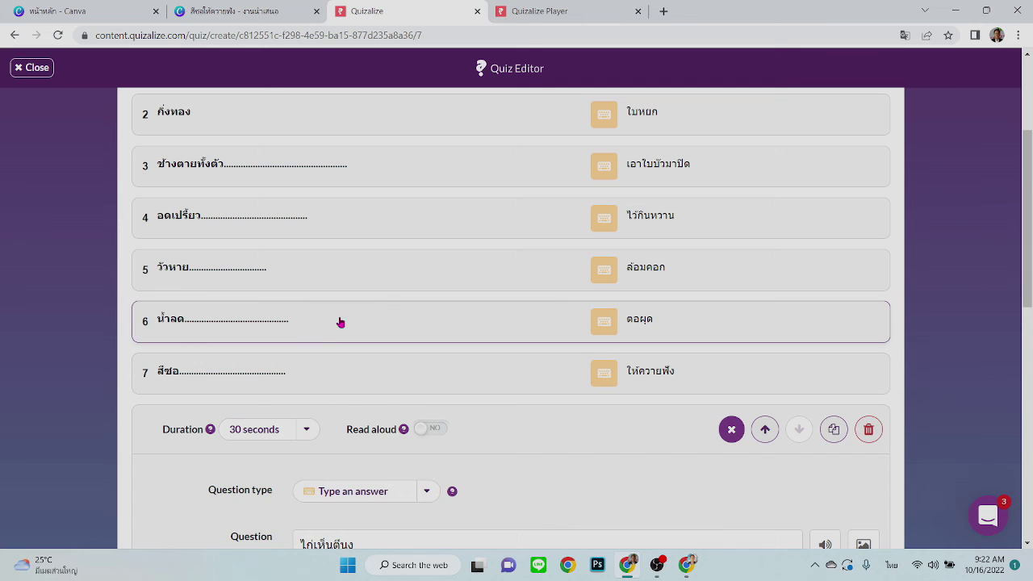
{"action": "scroll", "coordinate": [385, 299], "scroll_direction": "down", "scroll_amount": 3}
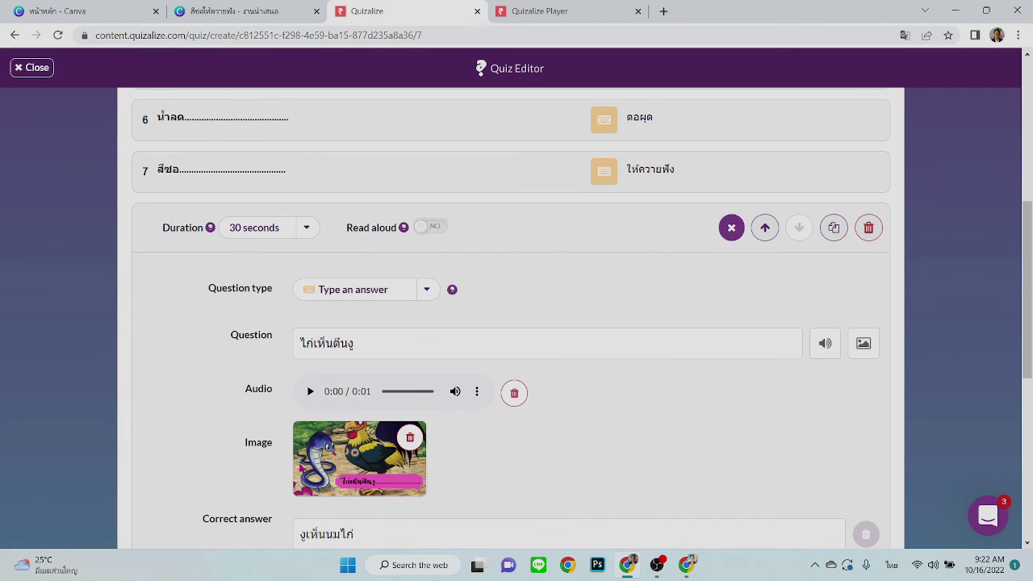
{"action": "scroll", "coordinate": [323, 448], "scroll_direction": "down", "scroll_amount": 1}
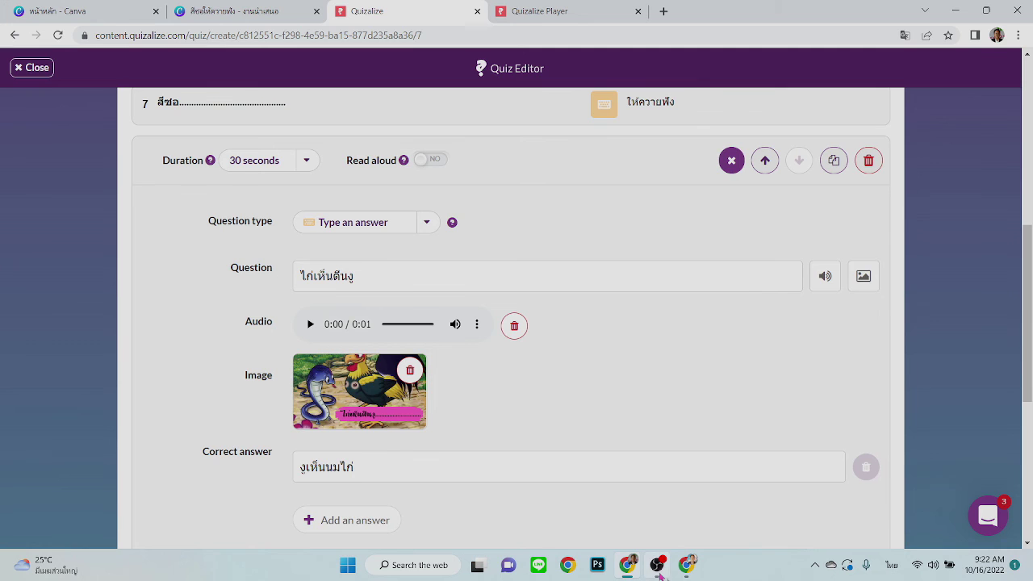
Switch to Botnoi Voice, look through the generated idiom voice clips, and return to the Quizalize editor.
{"action": "left_click", "coordinate": [694, 565]}
{"action": "scroll", "coordinate": [594, 247], "scroll_direction": "up", "scroll_amount": 3}
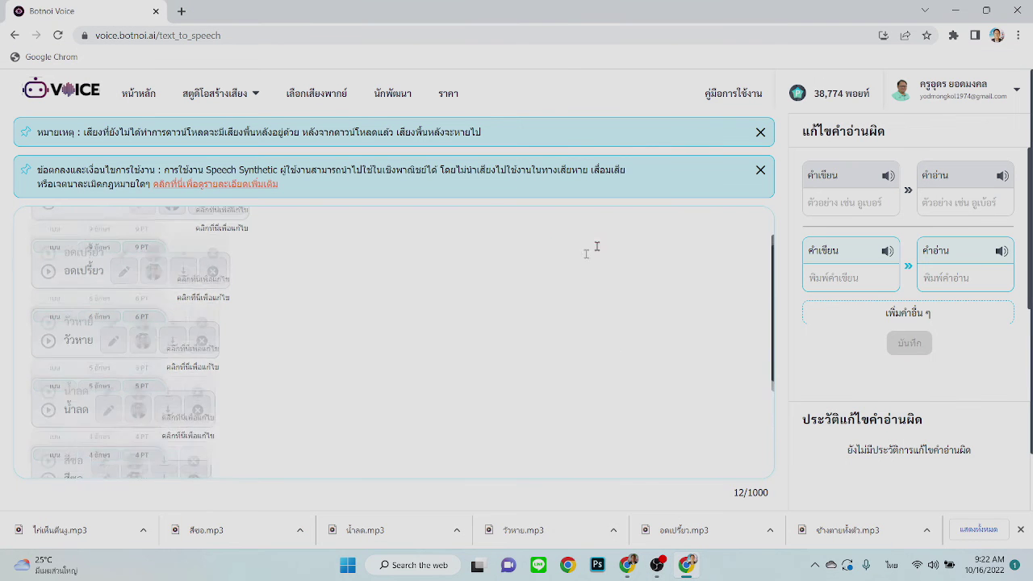
{"action": "scroll", "coordinate": [299, 266], "scroll_direction": "up", "scroll_amount": 1}
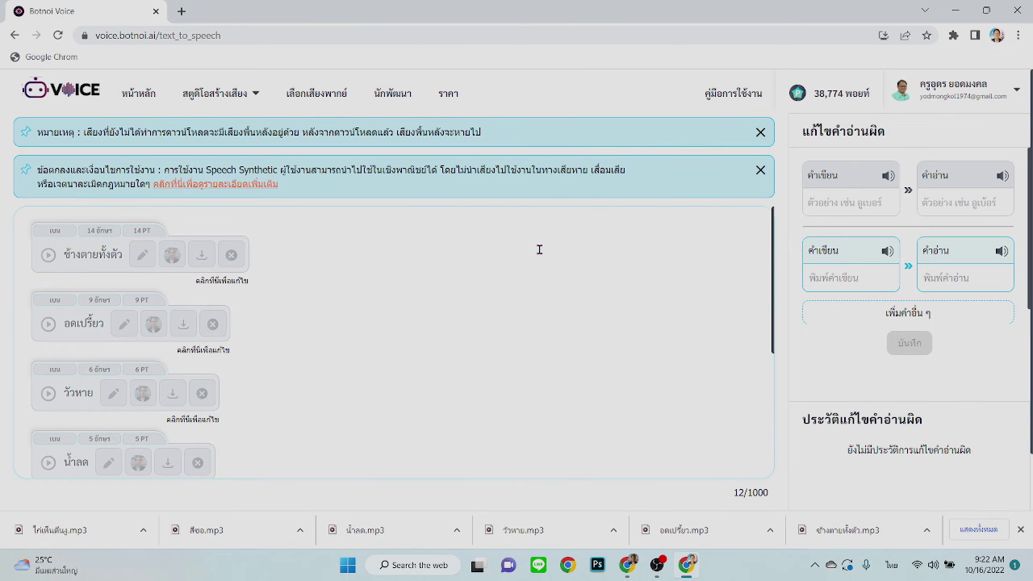
{"action": "scroll", "coordinate": [493, 242], "scroll_direction": "down", "scroll_amount": 3}
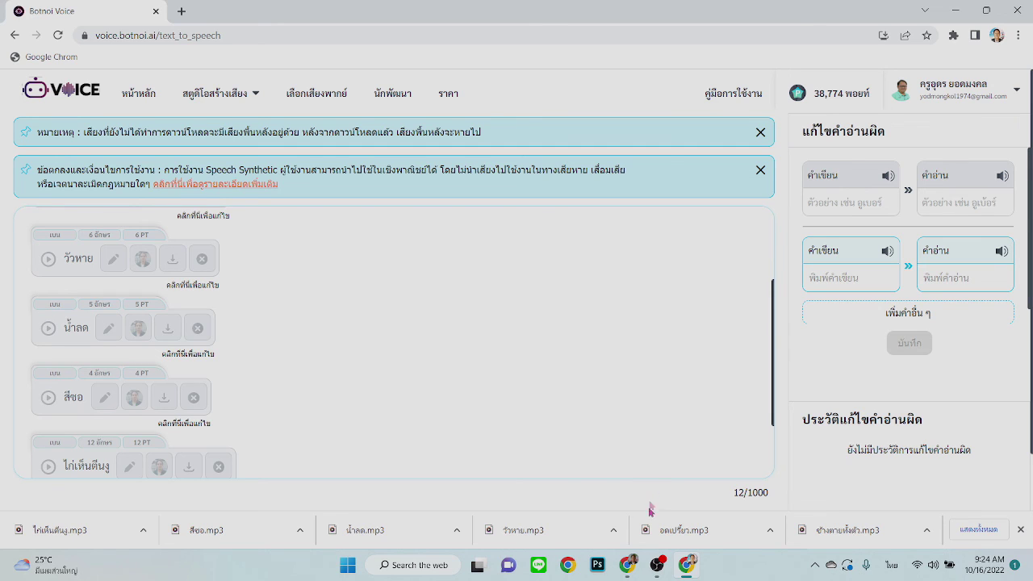
{"action": "left_click", "coordinate": [627, 565]}
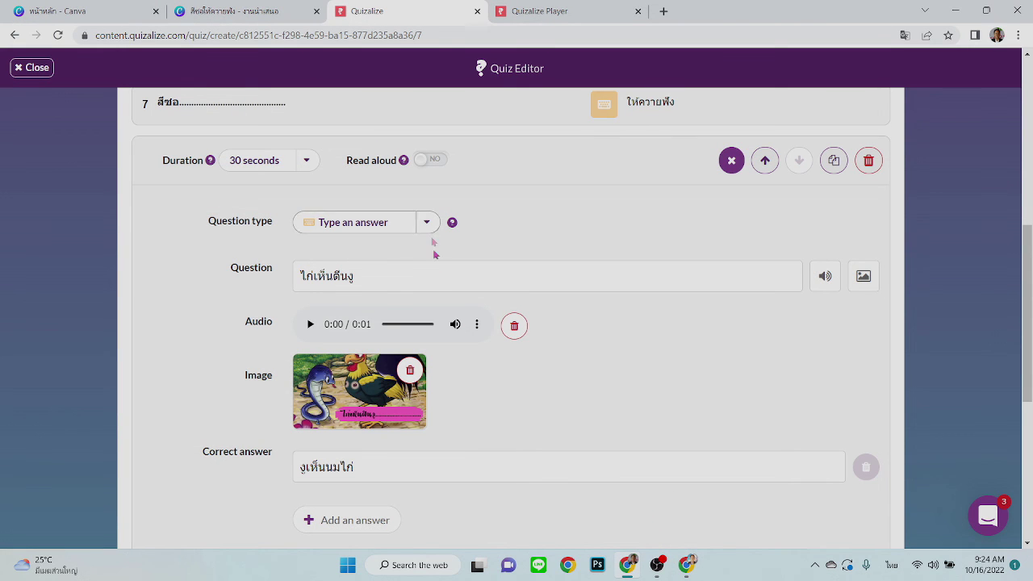